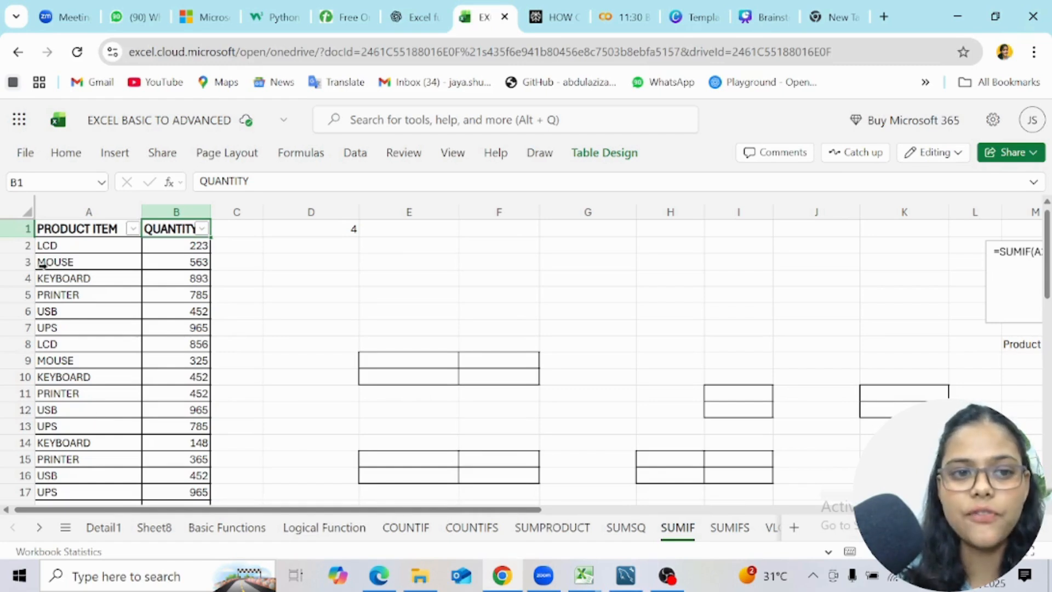
# Enter the headers PRODUCT ITEMS in cell E9 and SUM OF QTY in cell F9.
pyautogui.click(49, 245)
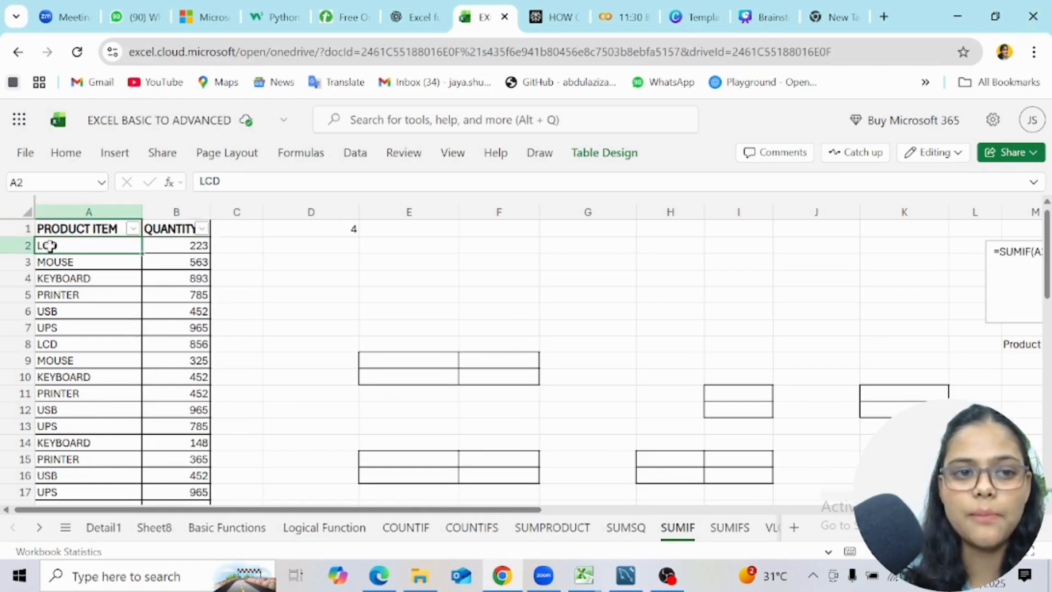
pyautogui.click(52, 344)
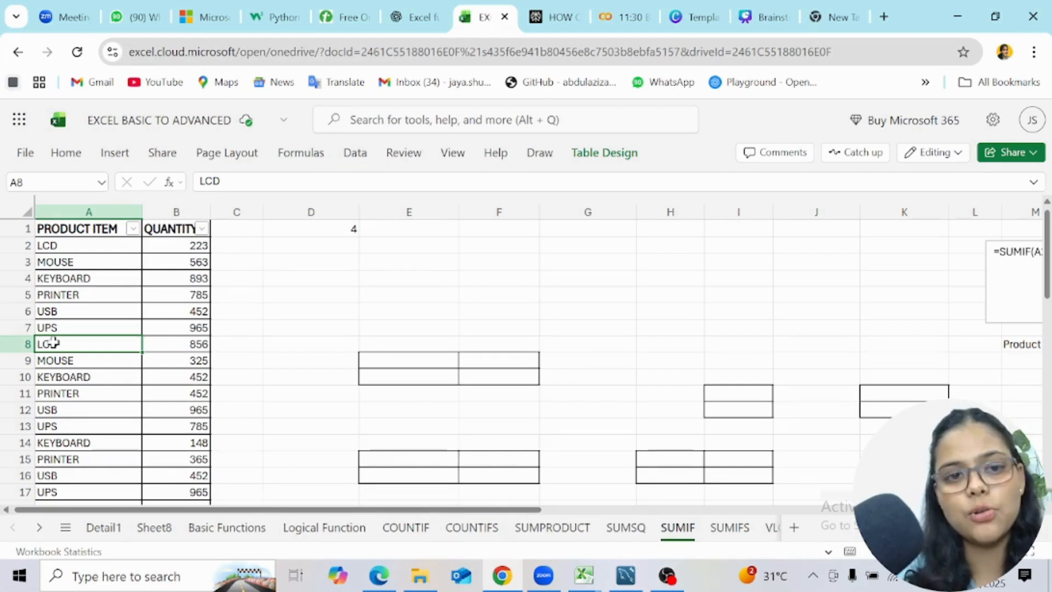
pyautogui.click(407, 354)
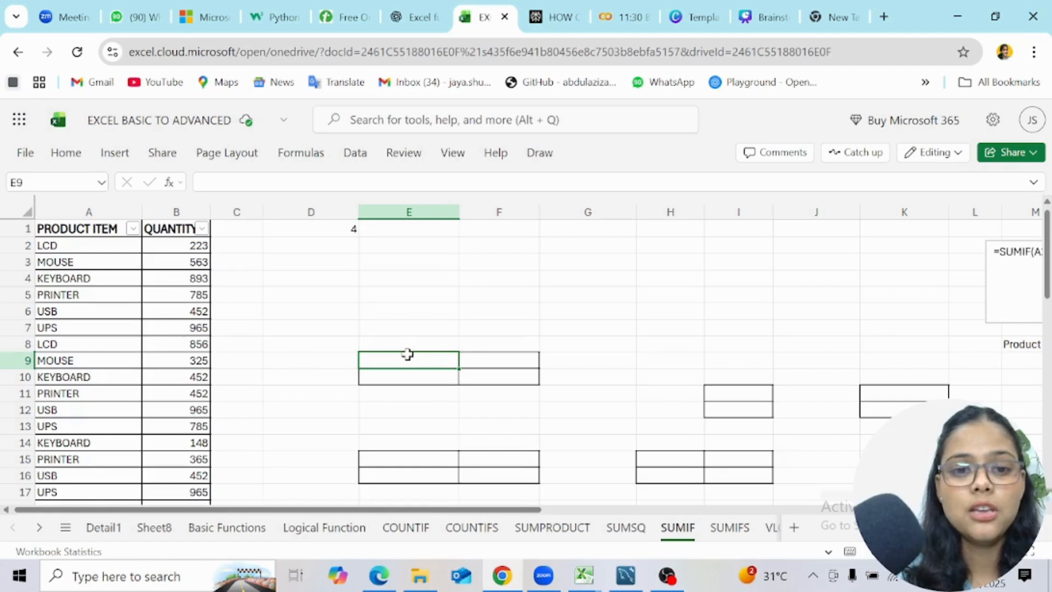
pyautogui.write('PRODUC')
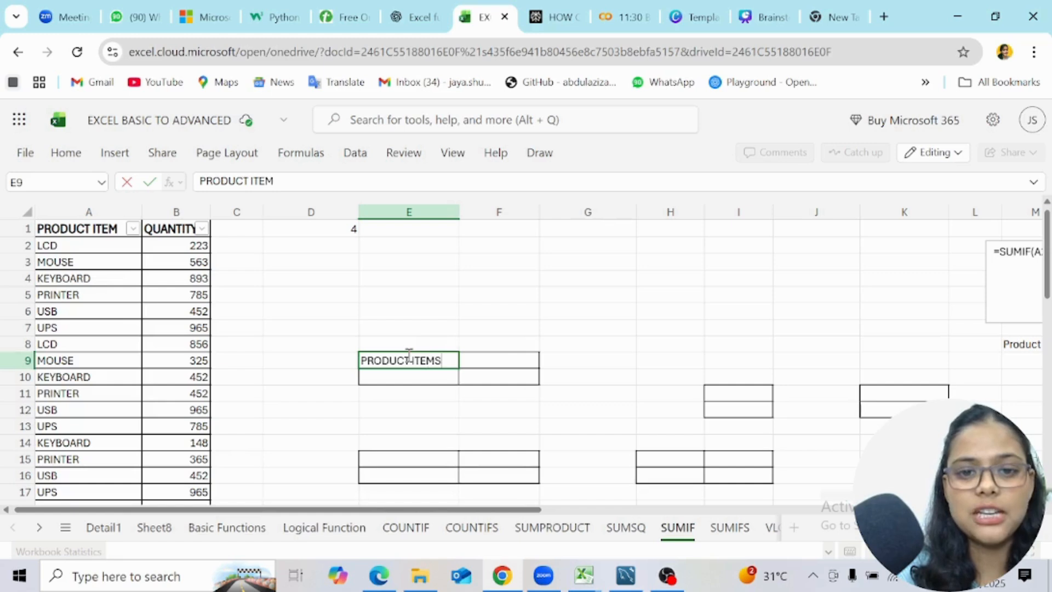
pyautogui.write('T ITEMS')
pyautogui.click(489, 359)
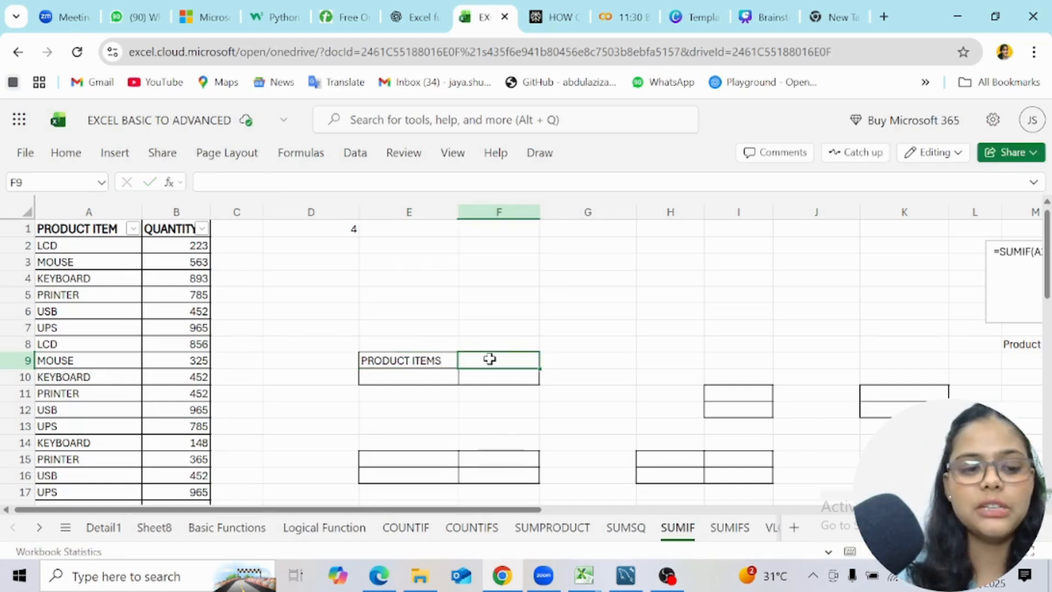
pyautogui.write('Q')
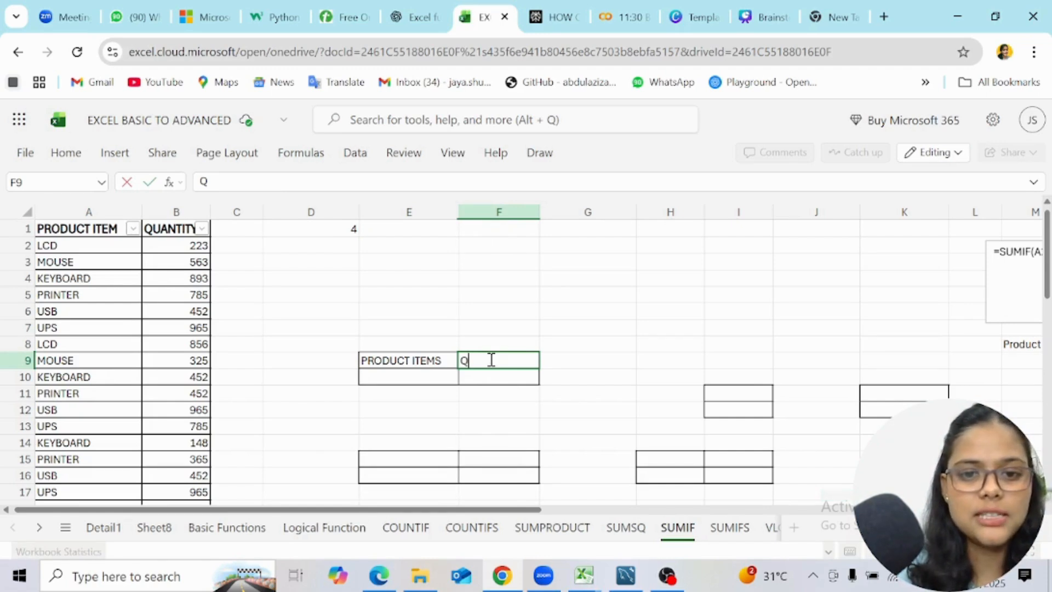
pyautogui.press('BackSpace')
pyautogui.write('SUM')
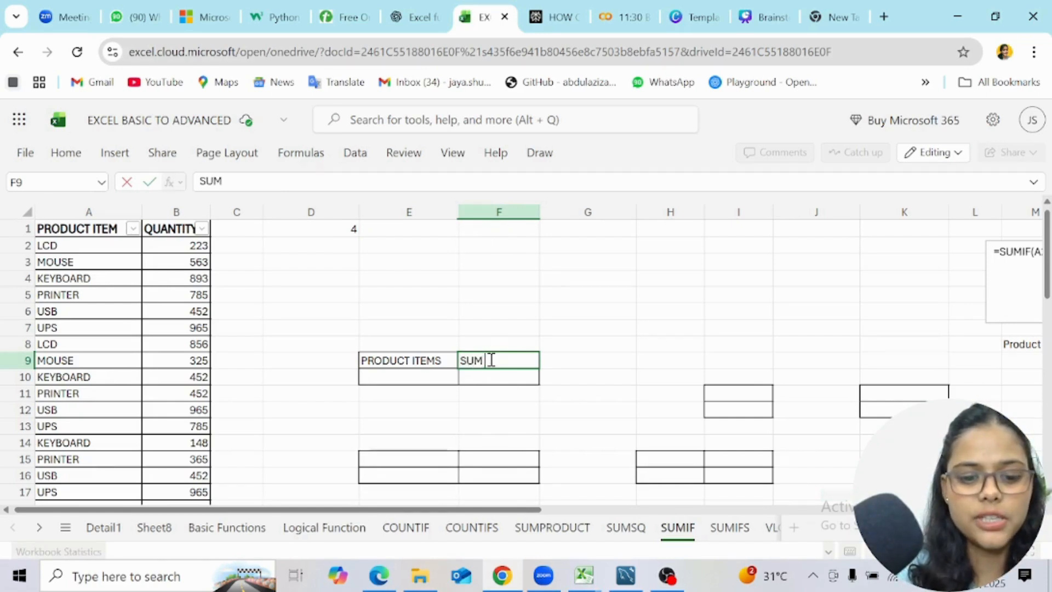
pyautogui.write(' OF QTY')
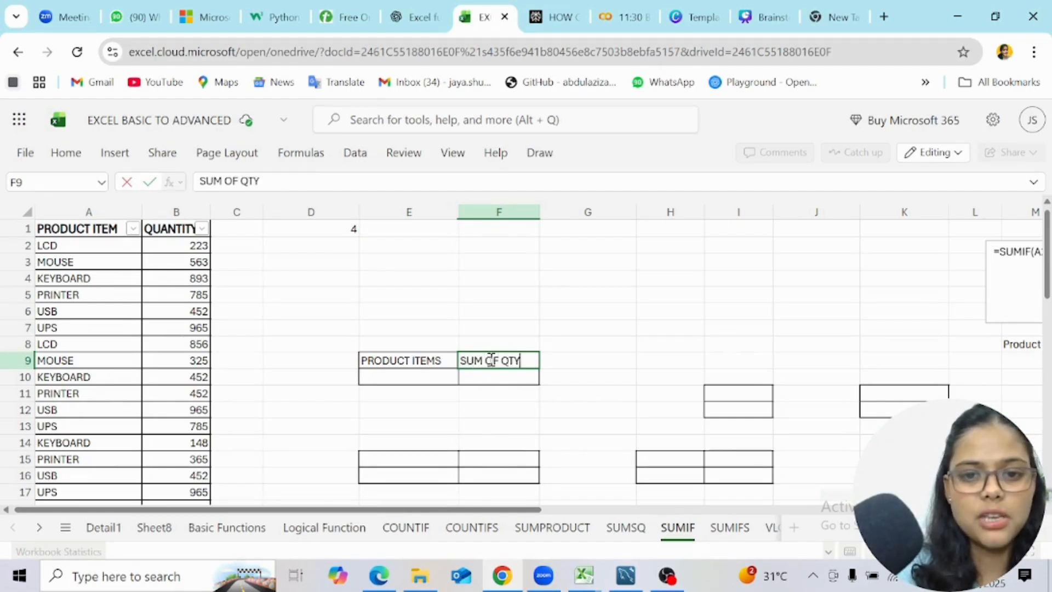
# Begin a SUMIF formula in F10 with the table's entire PRODUCT ITEM column as its range.
pyautogui.click(383, 376)
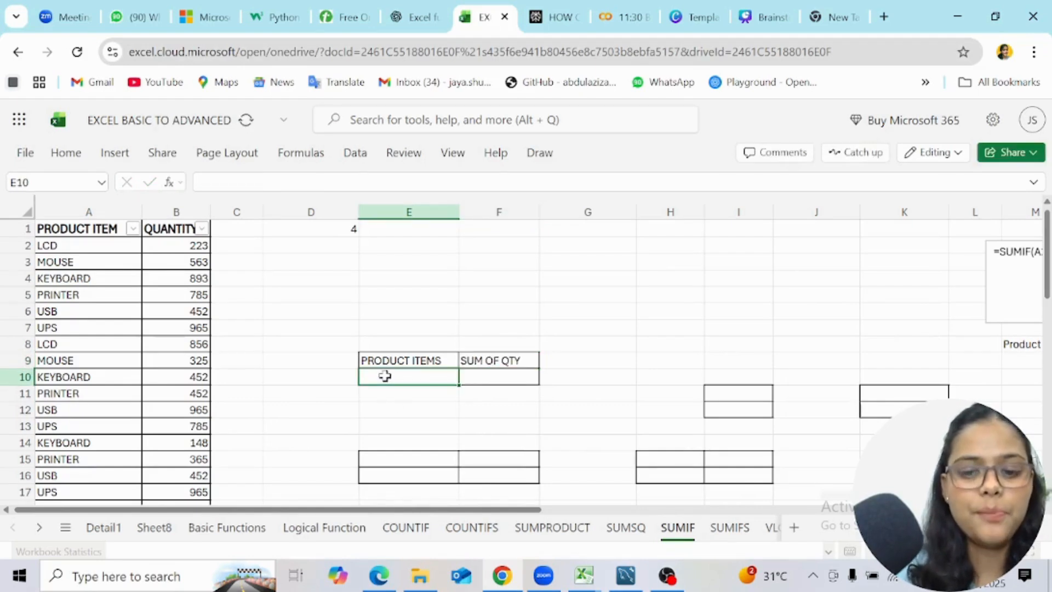
pyautogui.write('=')
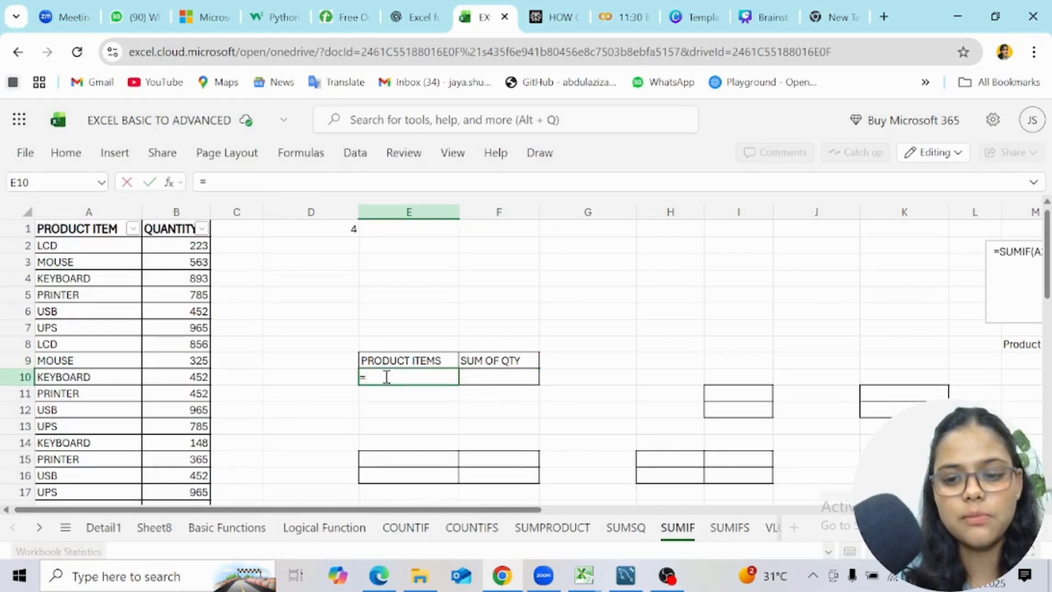
pyautogui.click(481, 377)
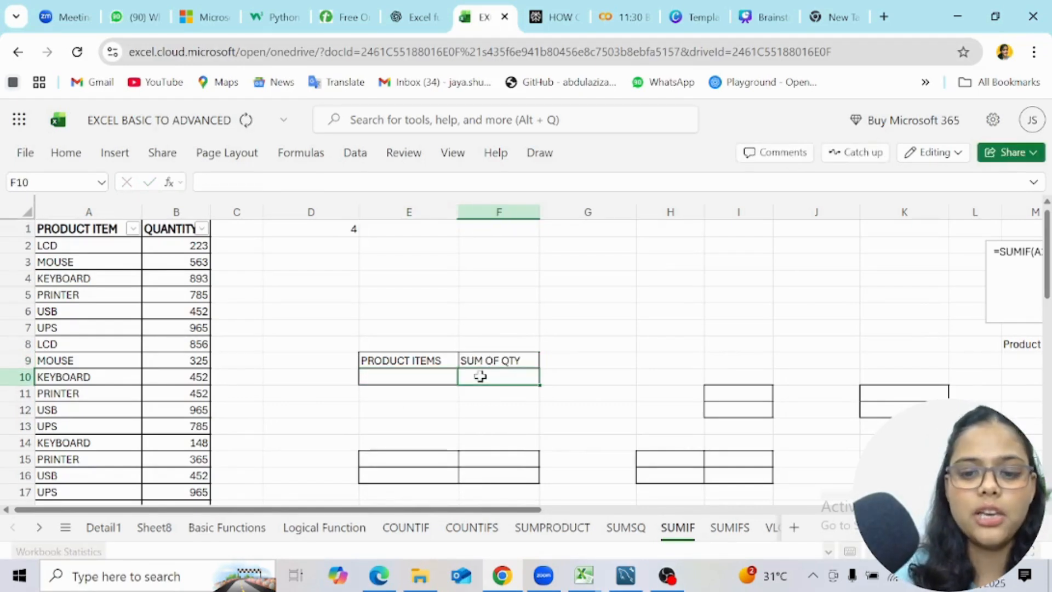
pyautogui.write('=S')
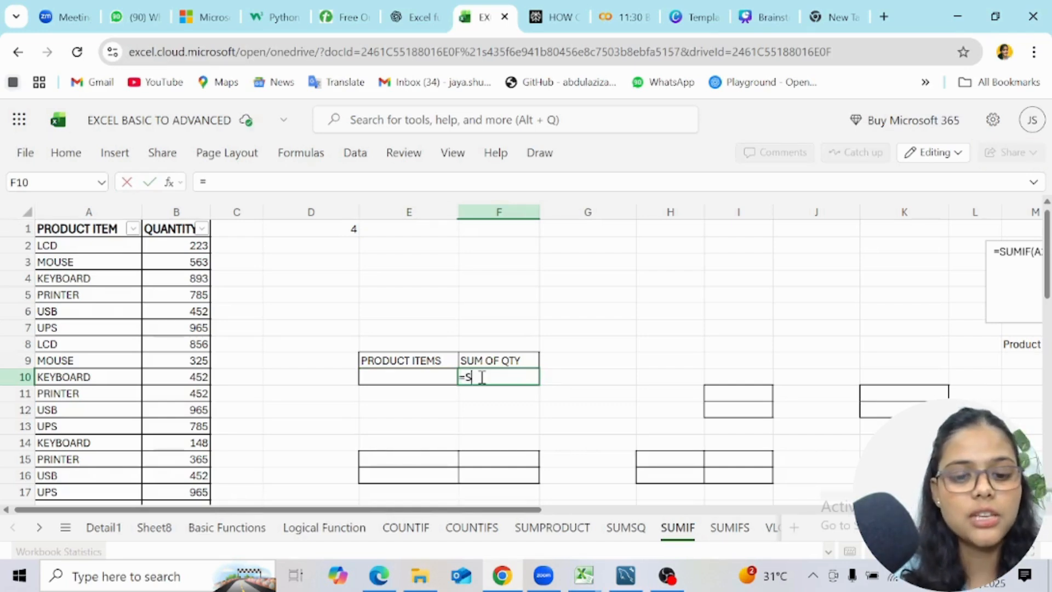
pyautogui.write('UMIF')
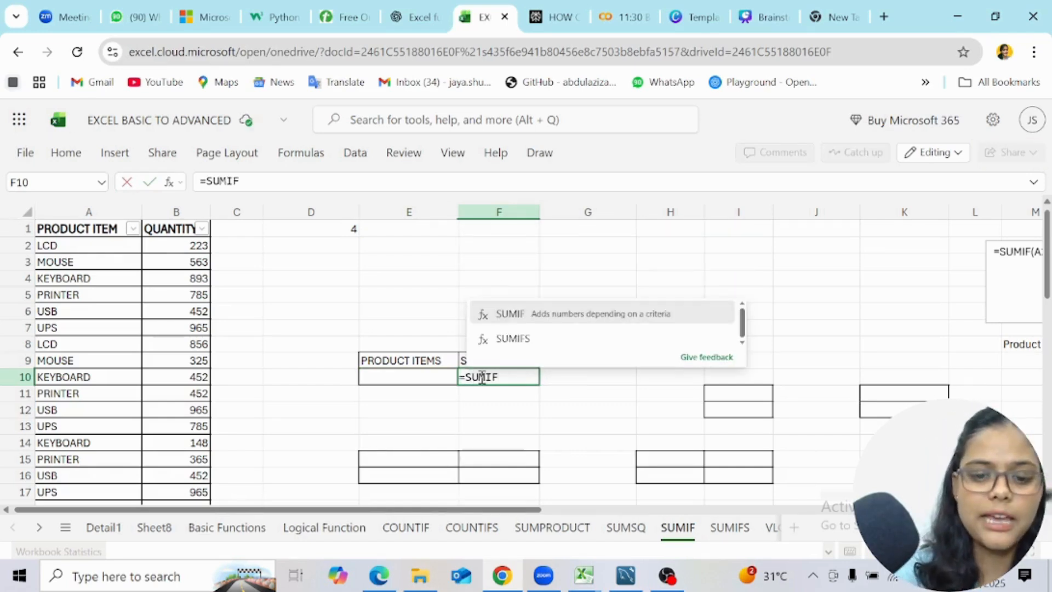
pyautogui.write('(')
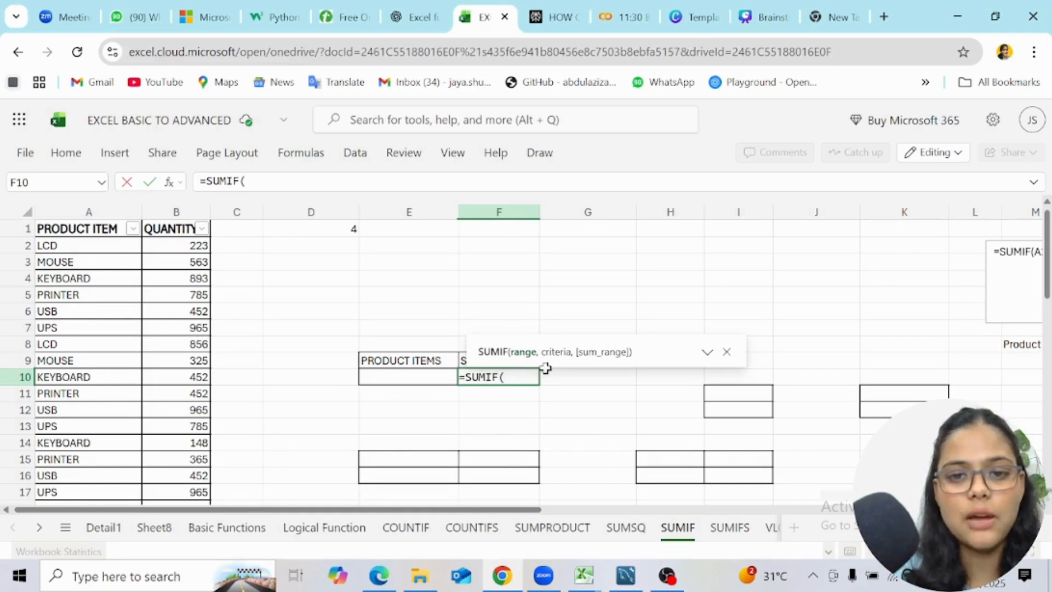
pyautogui.click(99, 245)
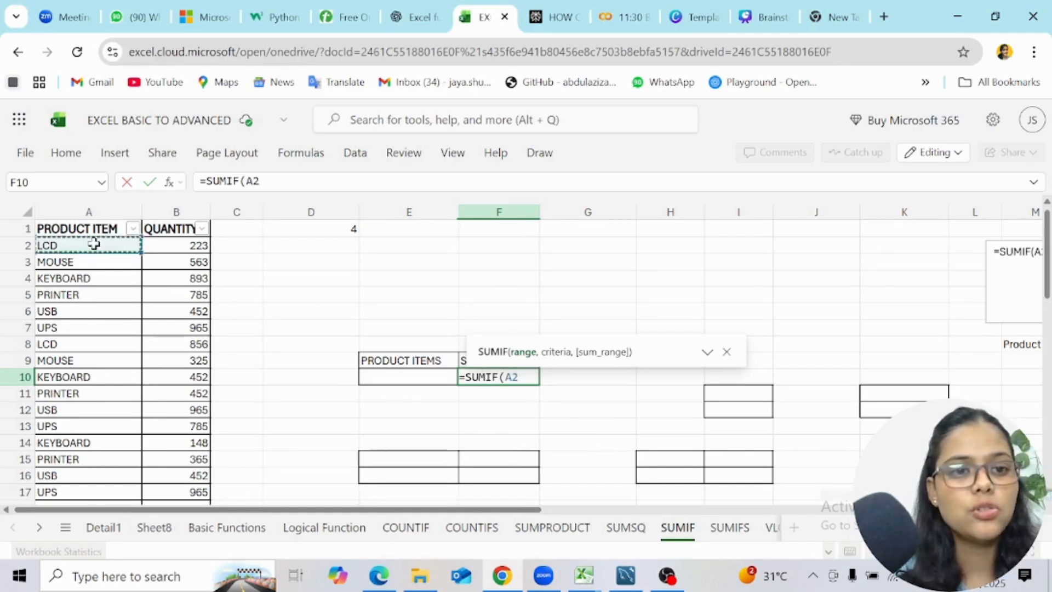
pyautogui.hotkey('ctrl', 'shift', 'Down')
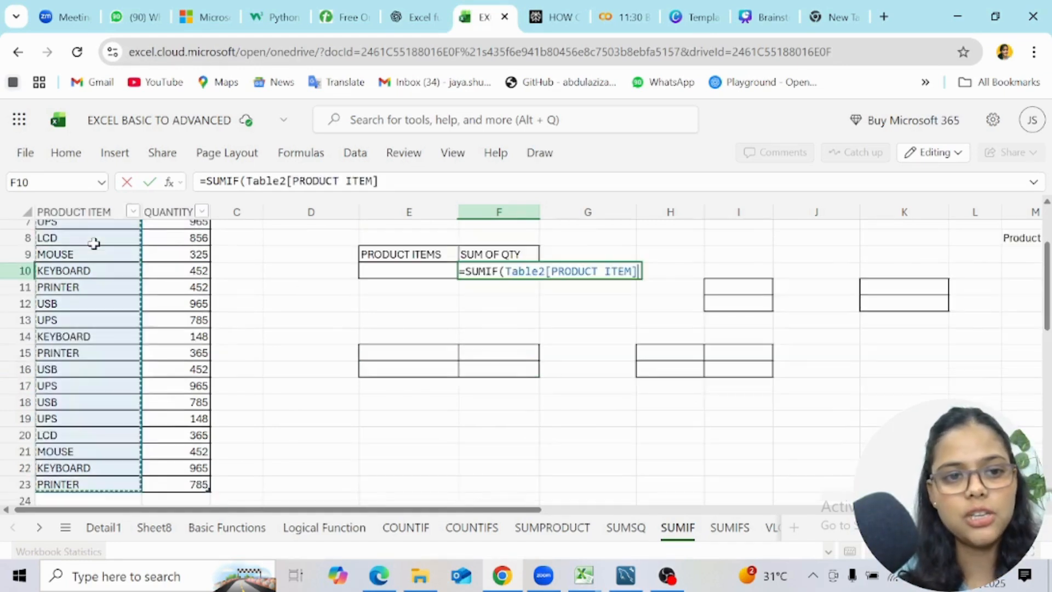
pyautogui.write(',')
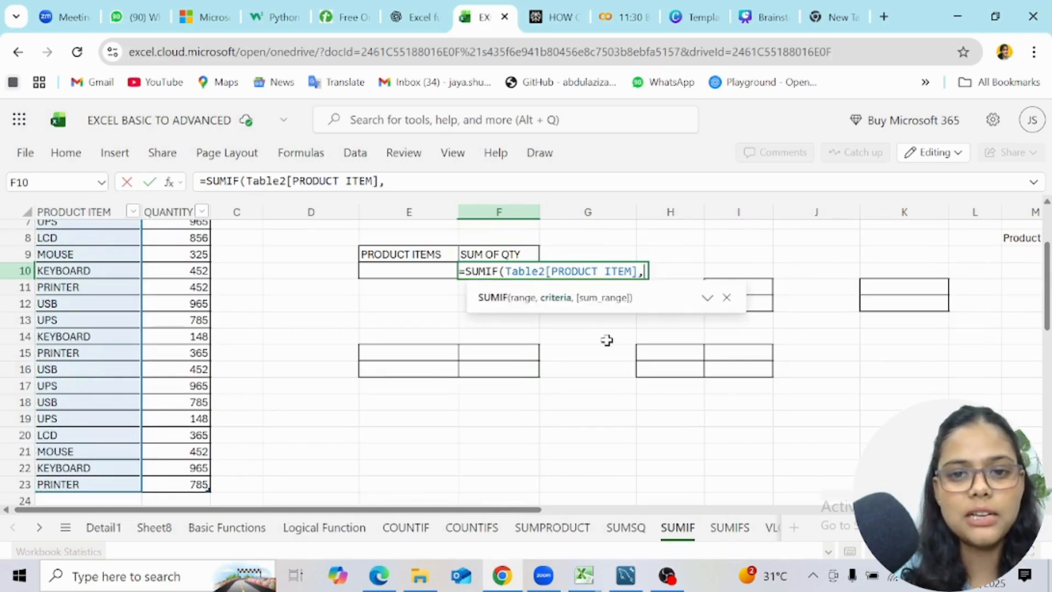
# Complete the SUMIF formula in F10 with E10 as the criterion and the table's QUANTITY column as the sum range.
pyautogui.scroll(2, 607, 340)
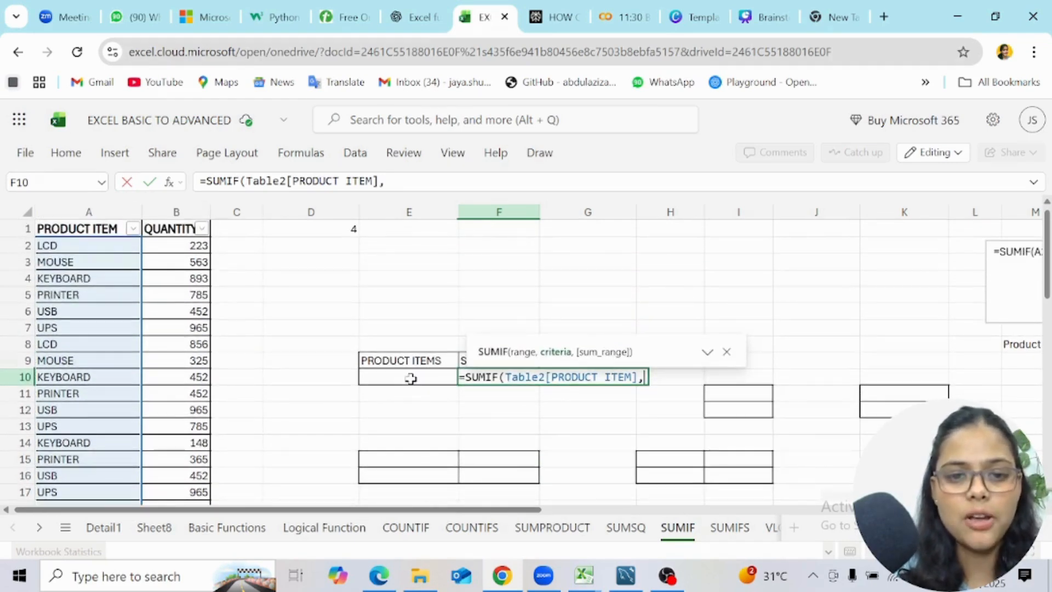
pyautogui.click(411, 377)
pyautogui.write(',')
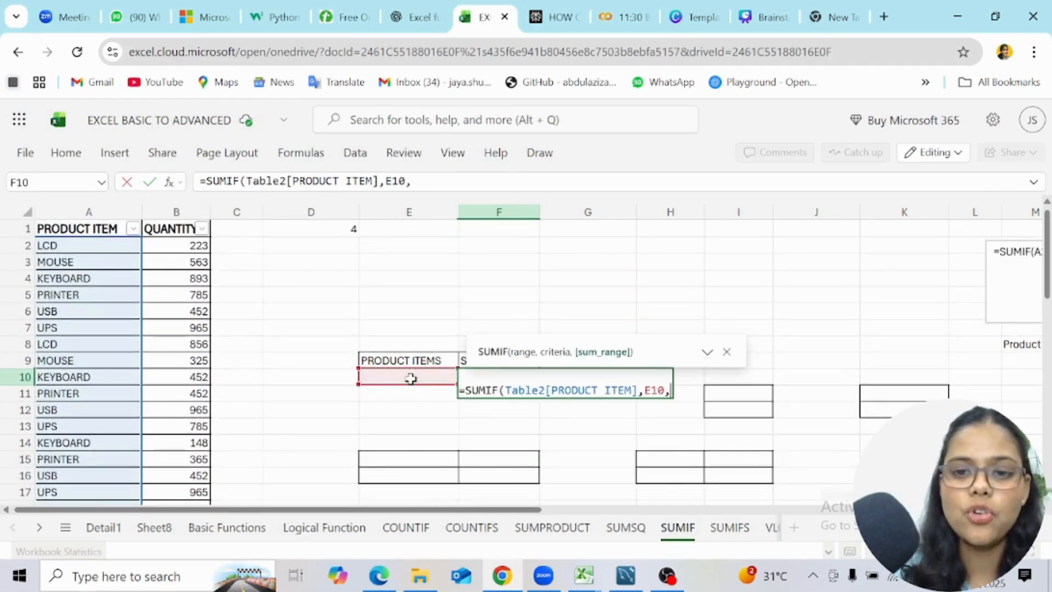
pyautogui.click(193, 247)
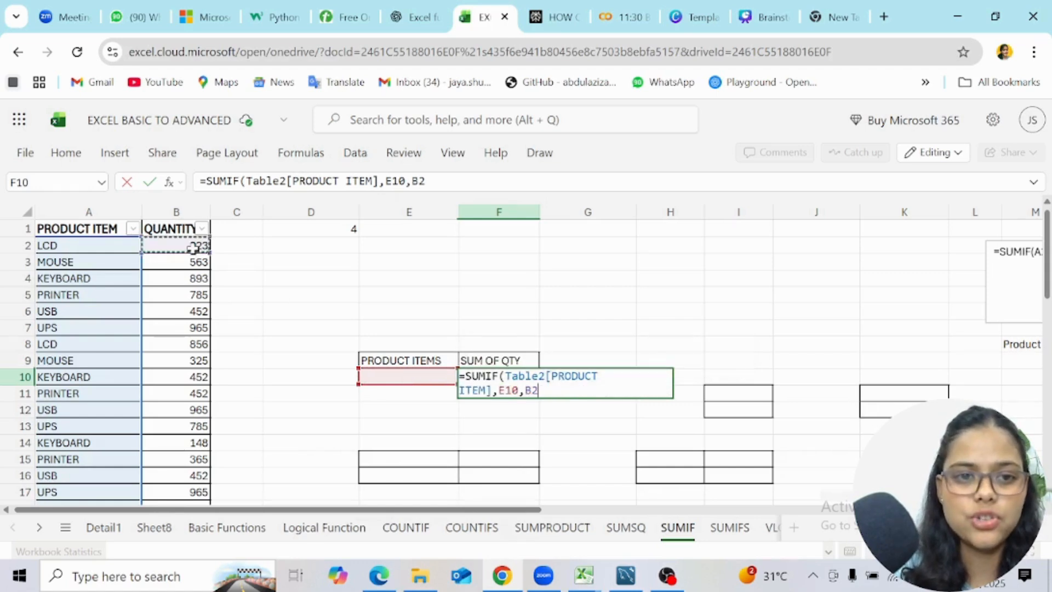
pyautogui.hotkey('ctrl', 'shift', 'Down')
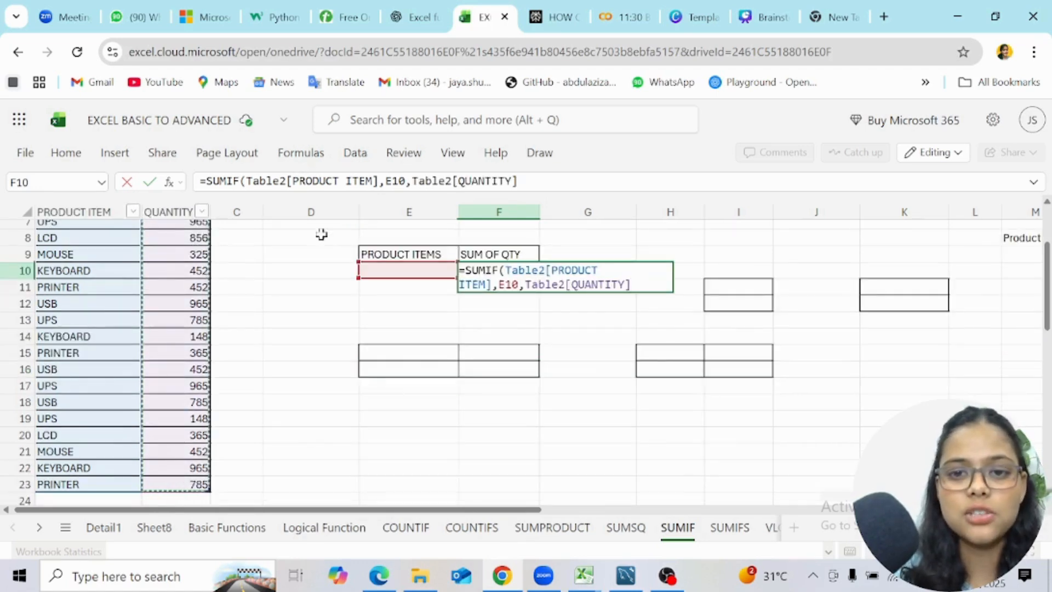
pyautogui.write(')')
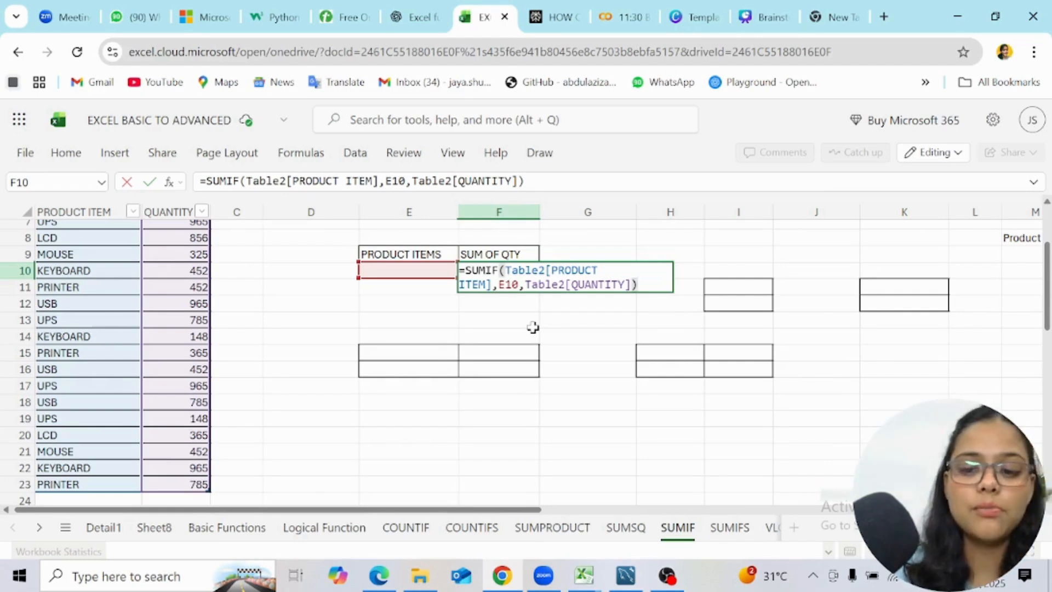
pyautogui.press('Return')
# Enter LCD as the product in E10 and check the SUMIF formula in F10.
pyautogui.click(442, 269)
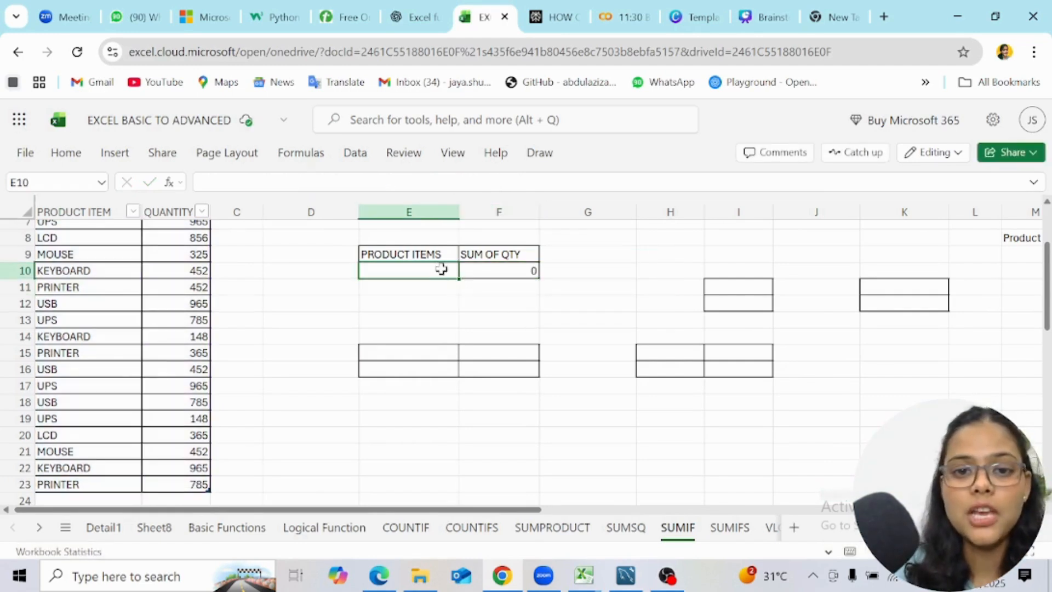
pyautogui.write('LCD')
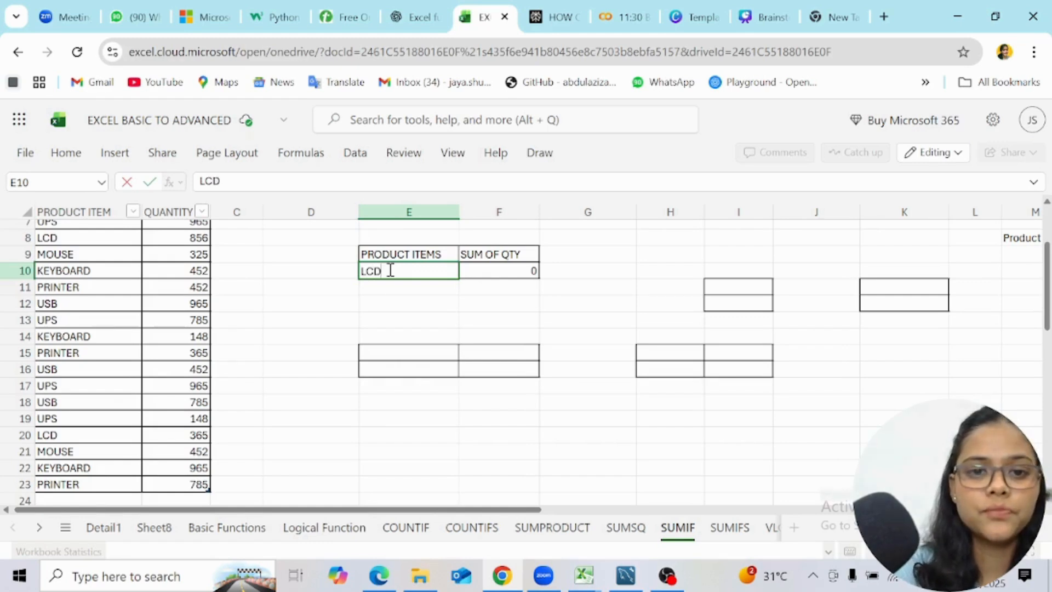
pyautogui.press('Return')
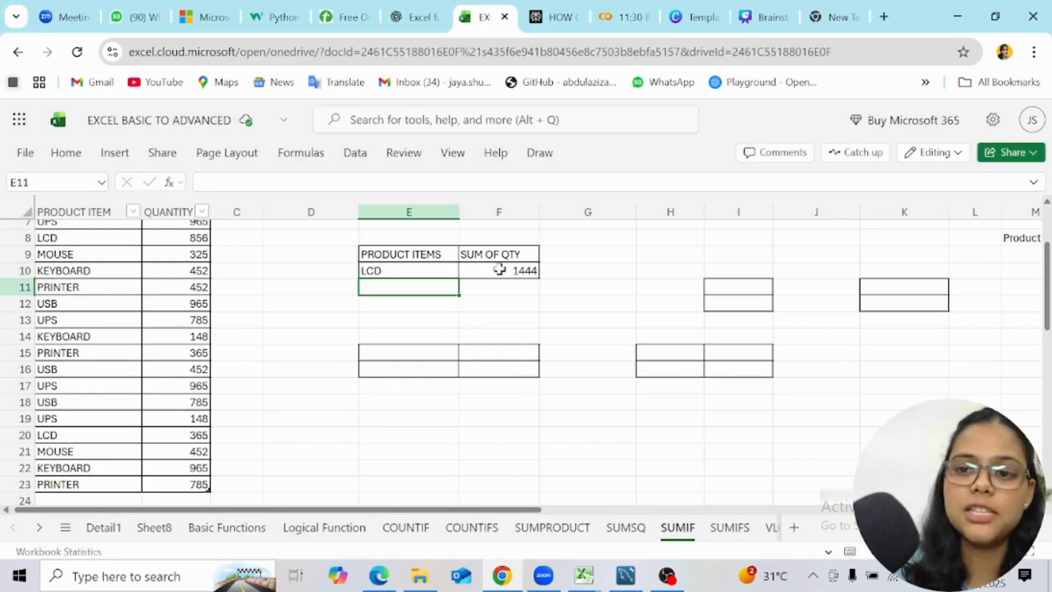
pyautogui.click(481, 285)
pyautogui.click(479, 275)
pyautogui.doubleClick(479, 275)
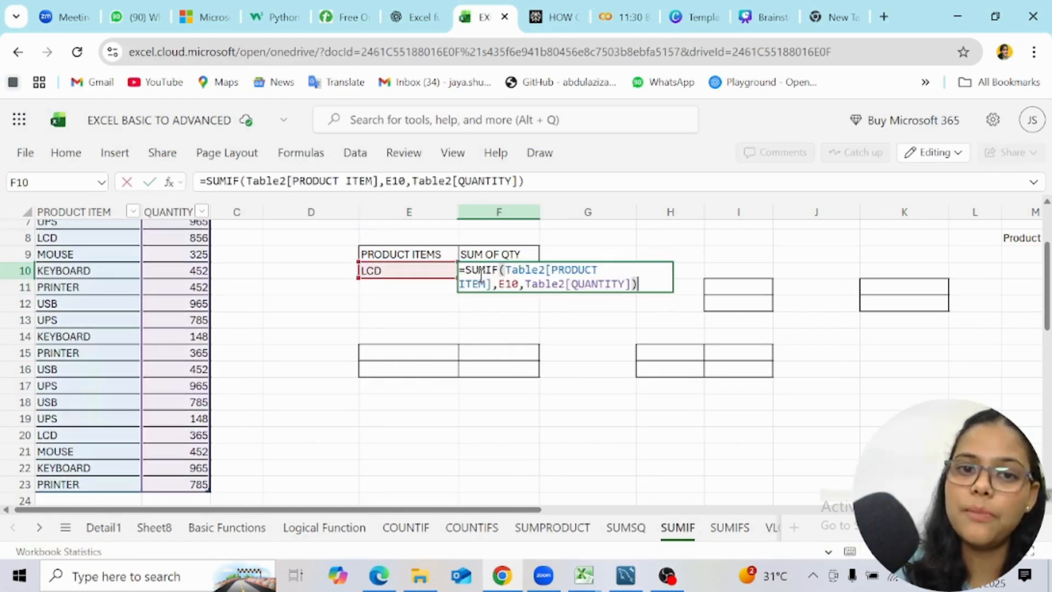
pyautogui.click(476, 336)
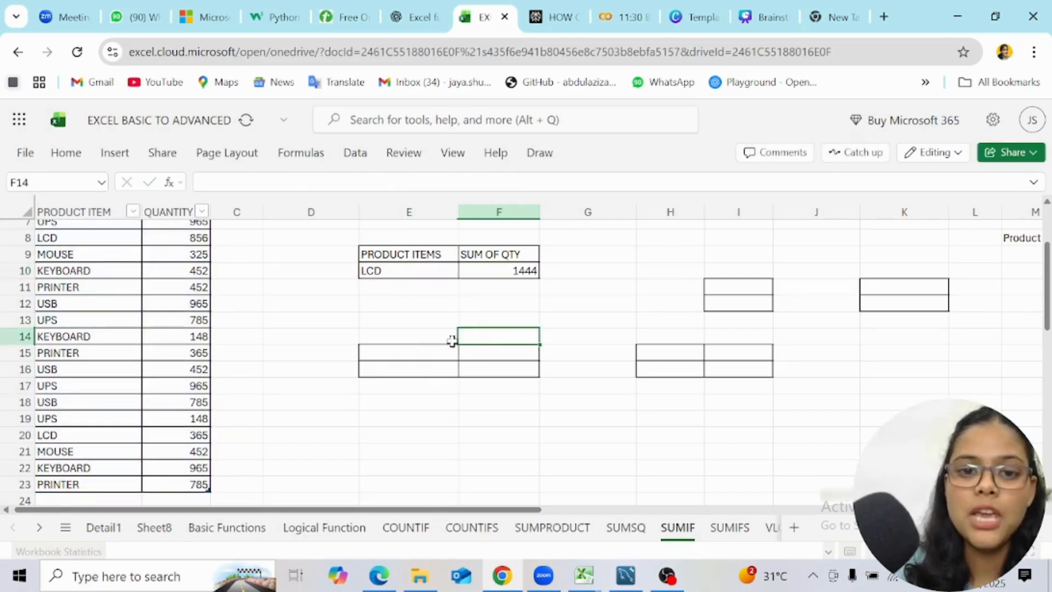
# Label the second bordered table with PRODUCT ITEMS in E15 and SUM OF QTY in F15.
pyautogui.click(420, 351)
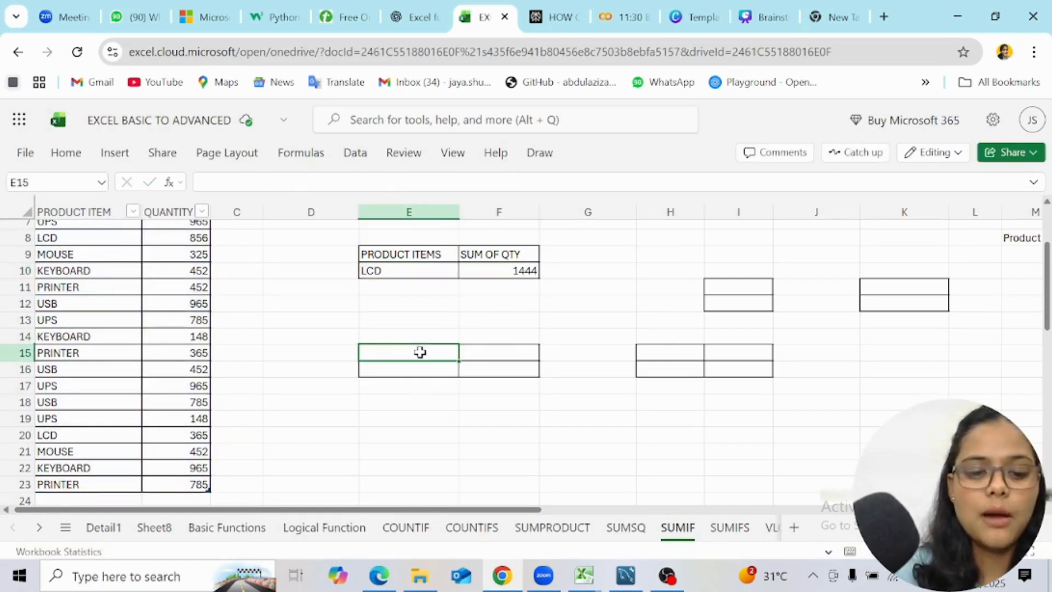
pyautogui.write('PRODUCT ITEMS')
pyautogui.press('Tab')
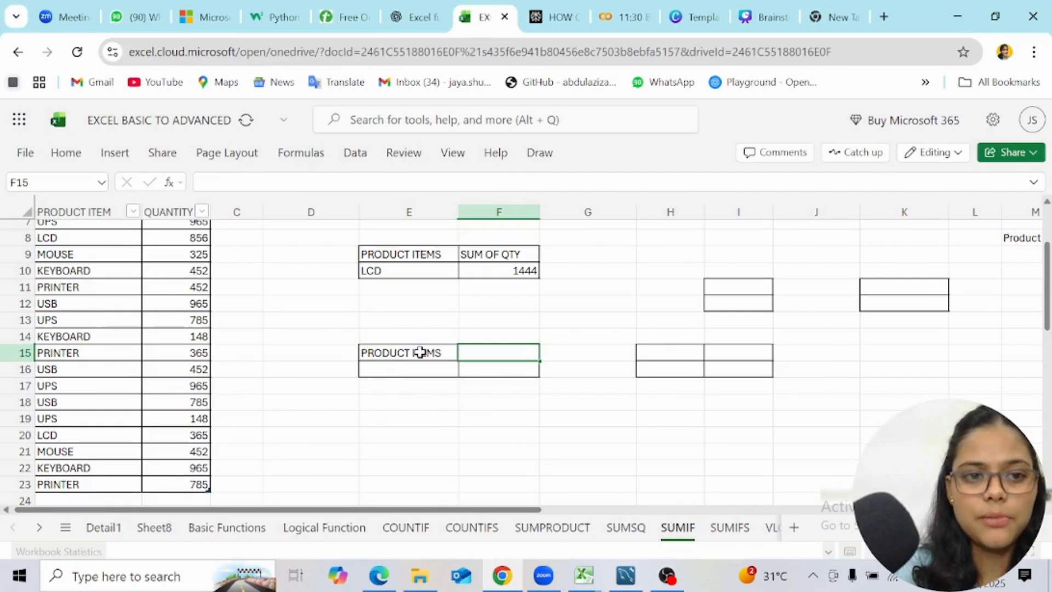
pyautogui.press('Tab')
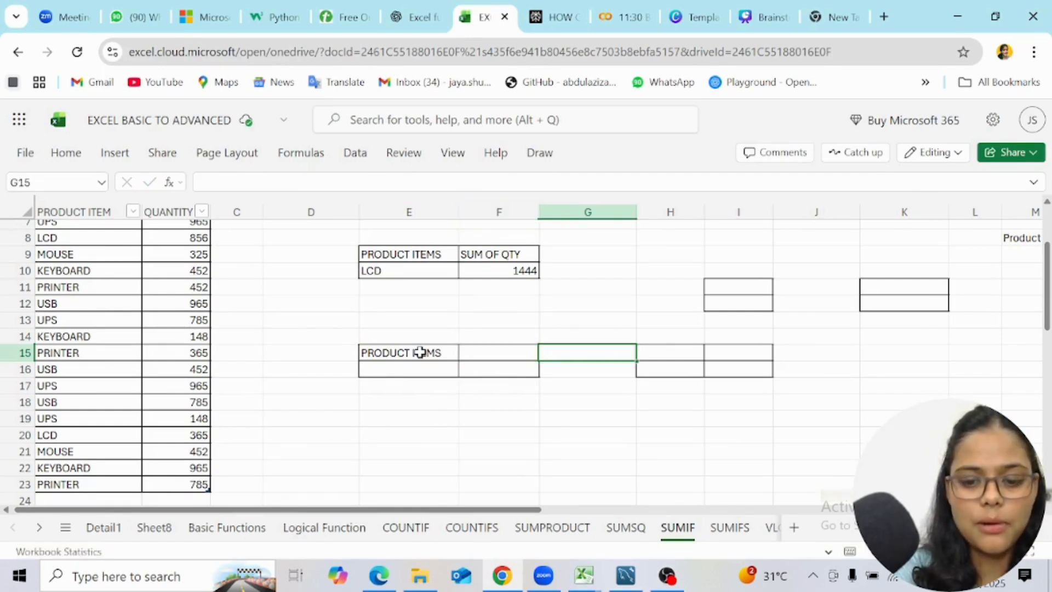
pyautogui.press('Left')
pyautogui.write('SUM OF QTY')
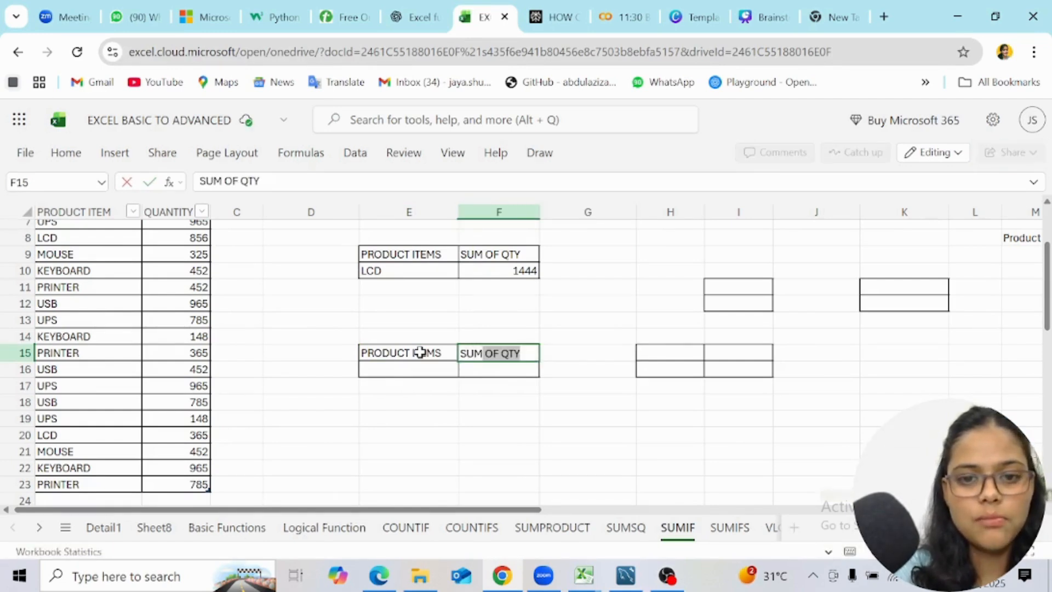
pyautogui.press('Tab')
# Open data validation for the empty product cell E16 and set it to allow a List.
pyautogui.click(406, 368)
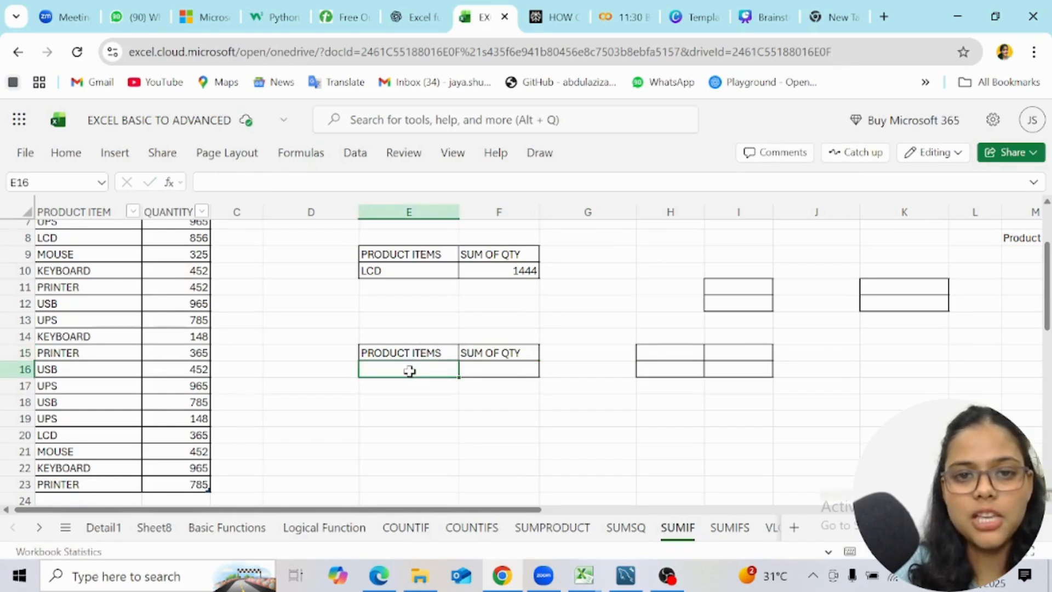
pyautogui.click(355, 154)
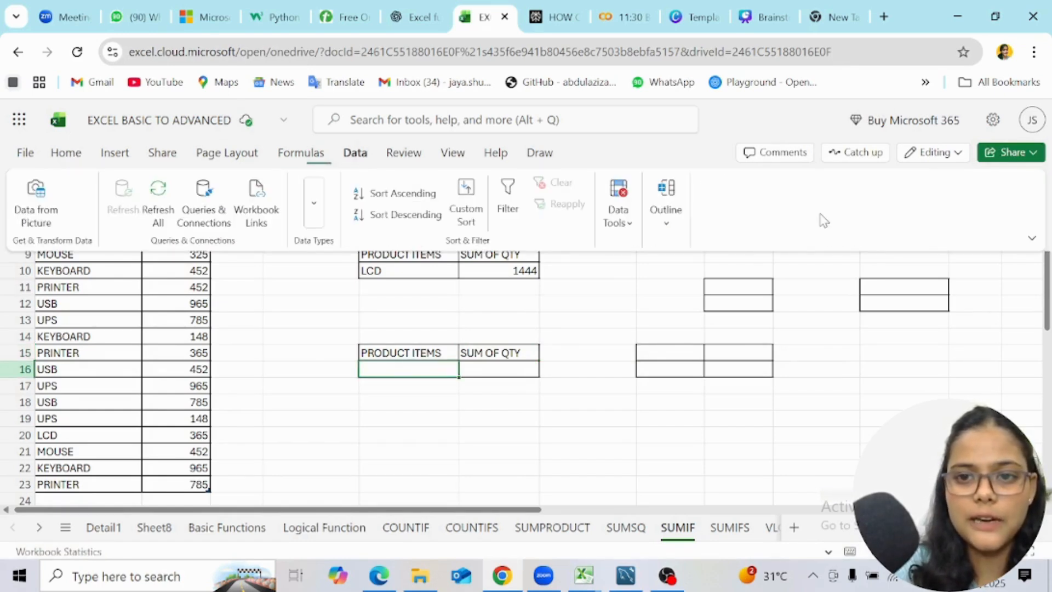
pyautogui.click(618, 217)
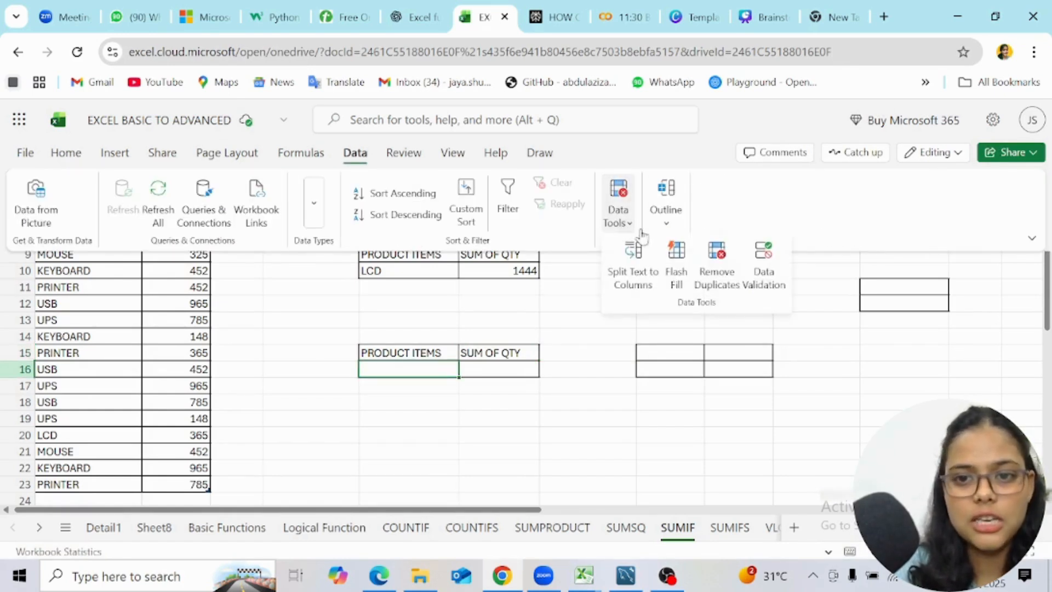
pyautogui.click(761, 276)
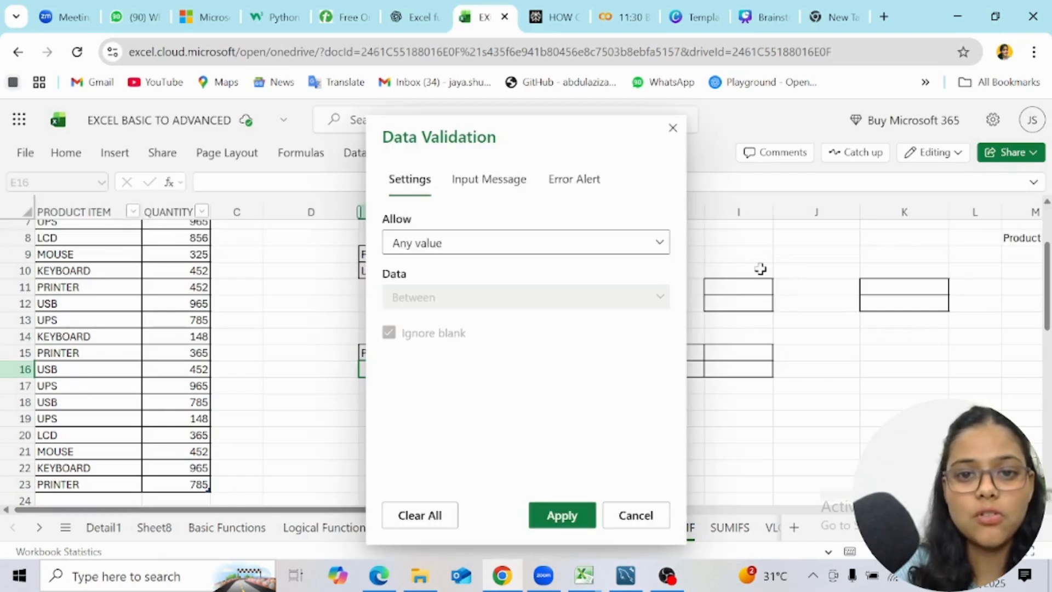
pyautogui.click(659, 244)
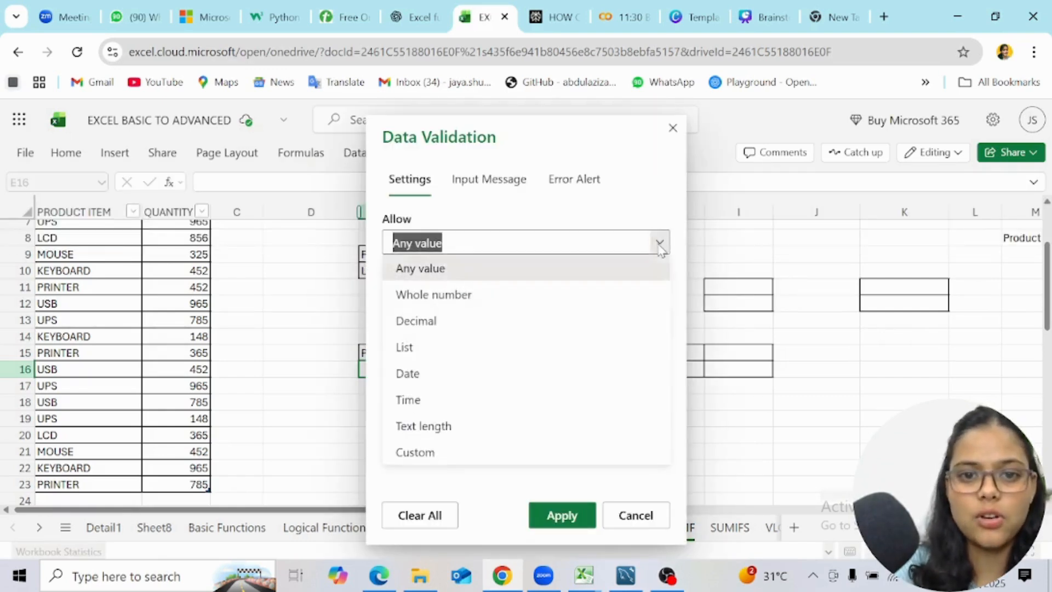
pyautogui.click(437, 353)
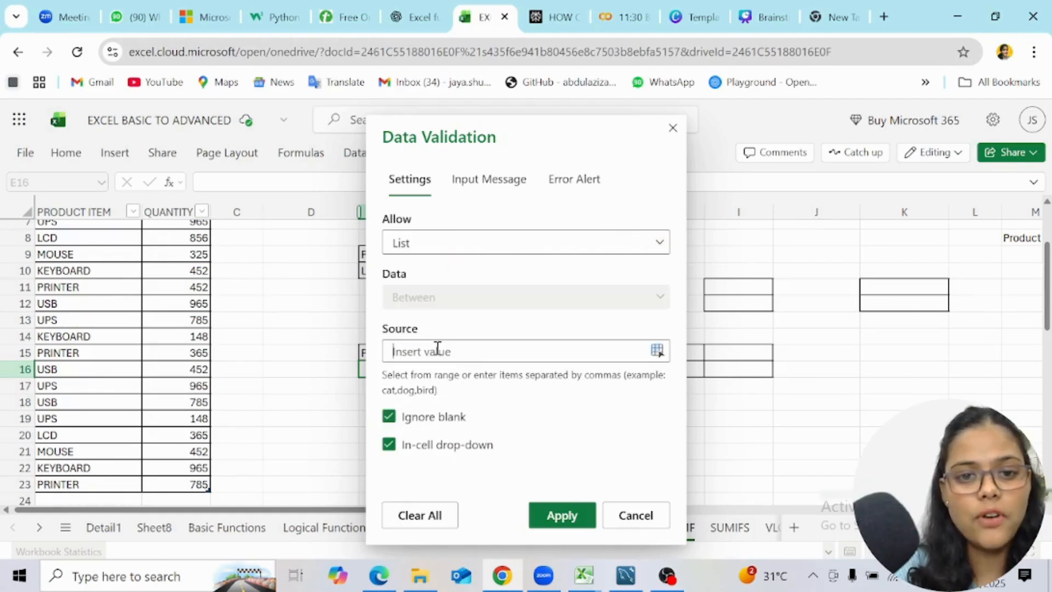
# Set the validation list's source to =$A$2:$A$23, apply it, and view the item choices offered in E16.
pyautogui.scroll(2, 113, 326)
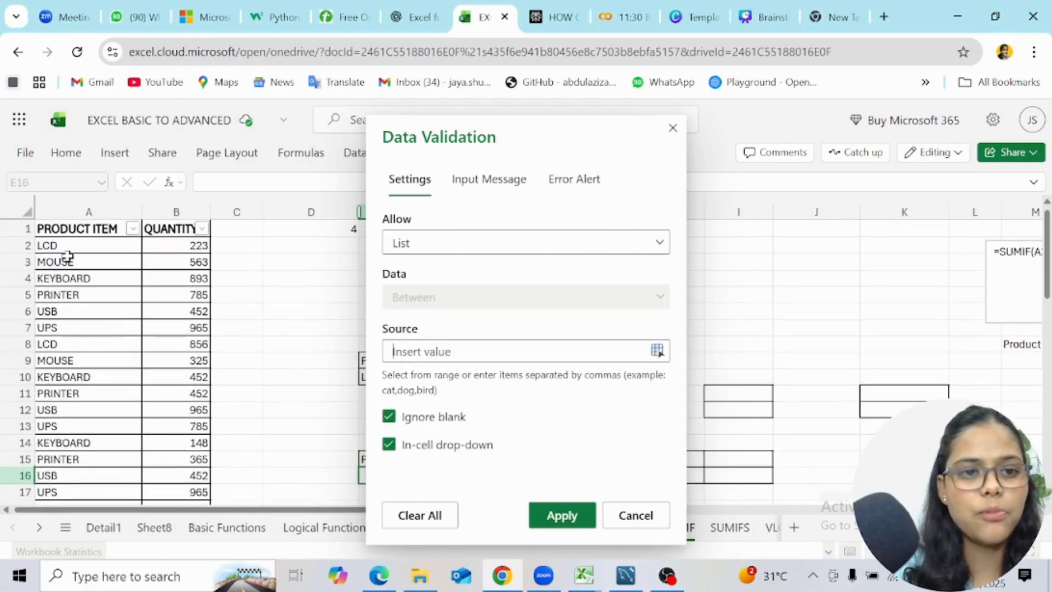
pyautogui.moveTo(60, 246); pyautogui.dragTo(60, 485)
pyautogui.click(563, 518)
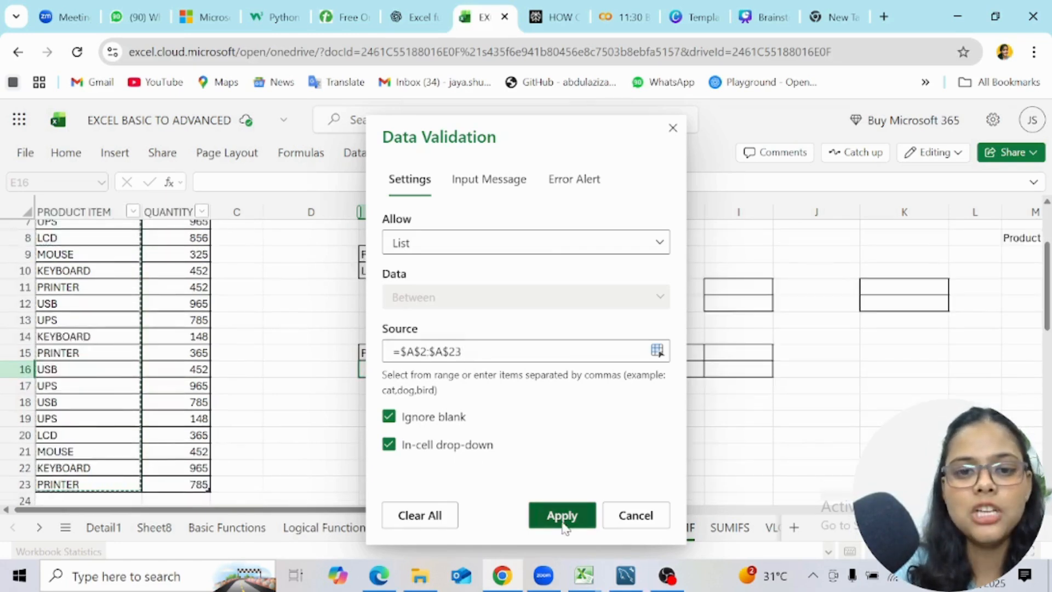
pyautogui.click(466, 368)
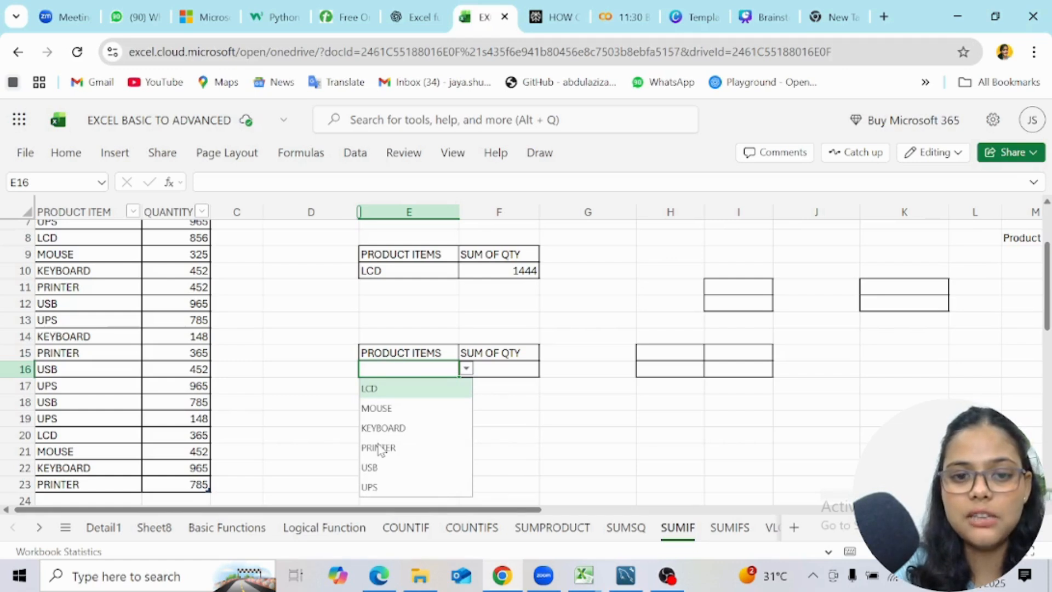
# Begin a SUMIF formula in F16 with the table's entire PRODUCT ITEM column as its range.
pyautogui.click(504, 367)
pyautogui.write('=')
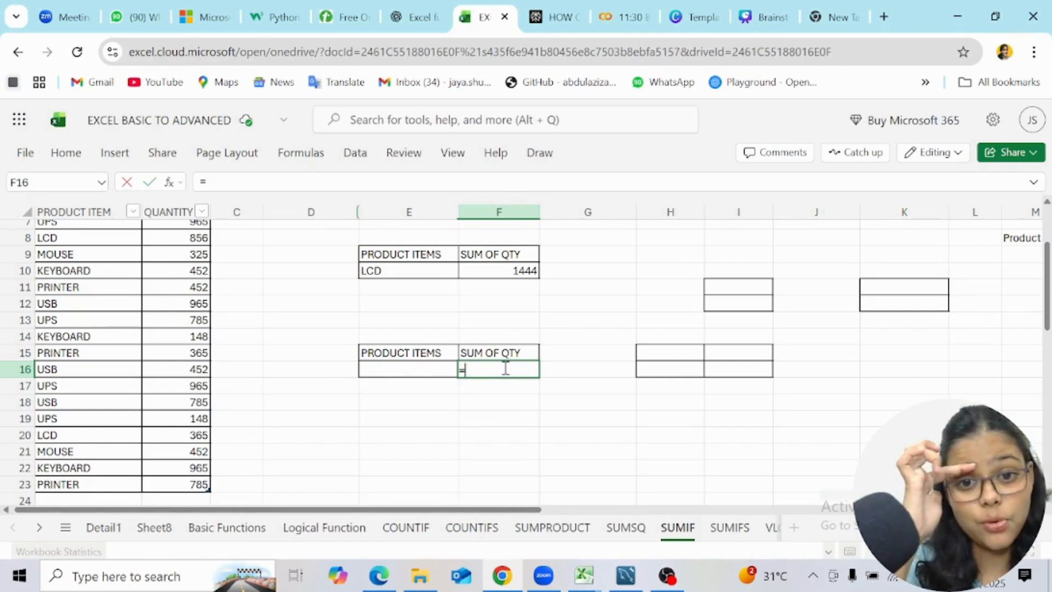
pyautogui.write('SUMIF(')
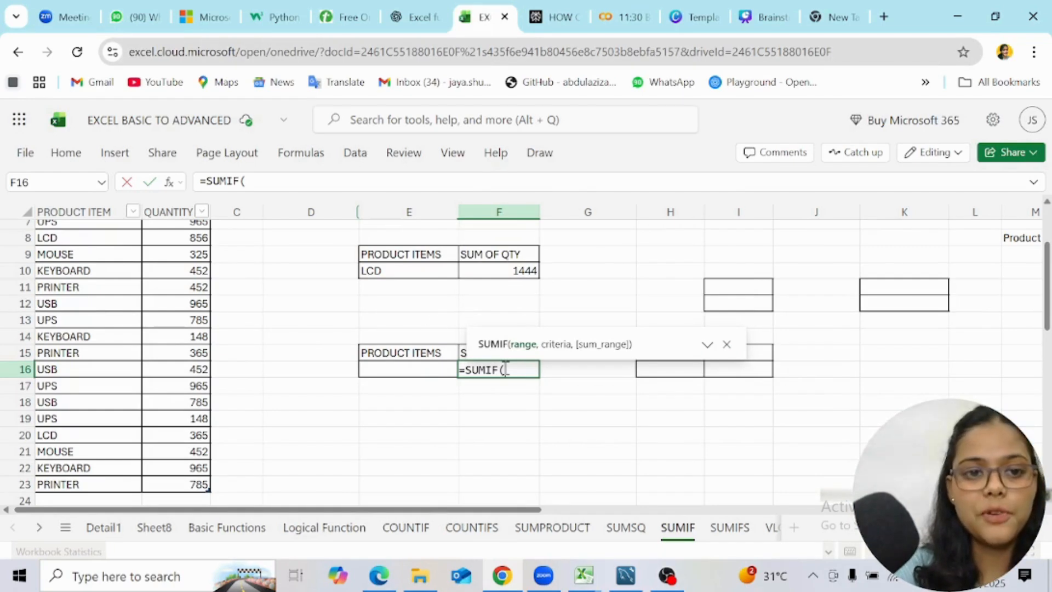
pyautogui.scroll(2, 127, 231)
pyautogui.click(82, 244)
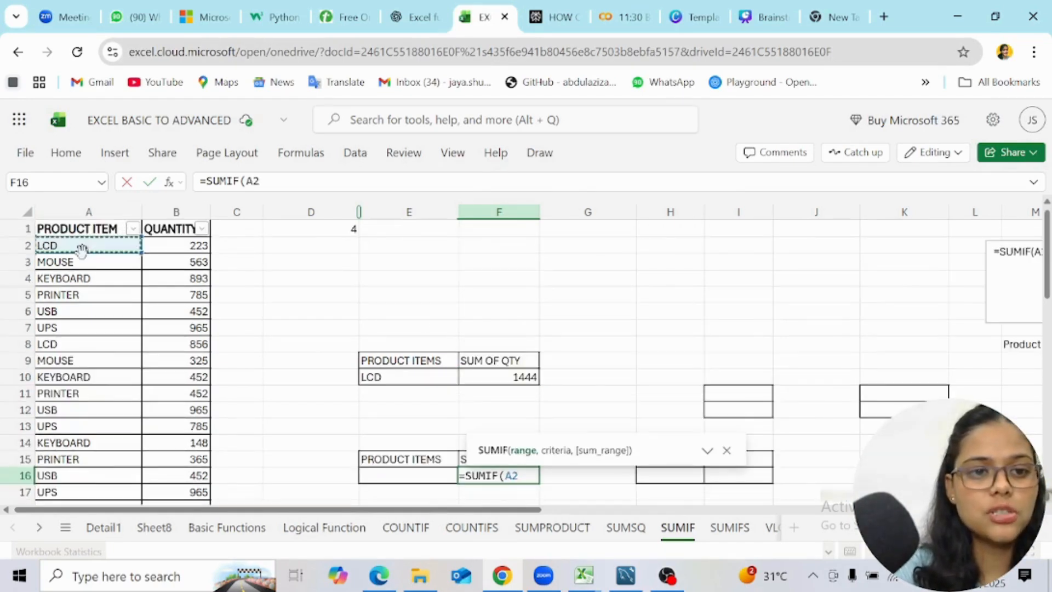
pyautogui.hotkey('ctrl', 'shift', 'Down')
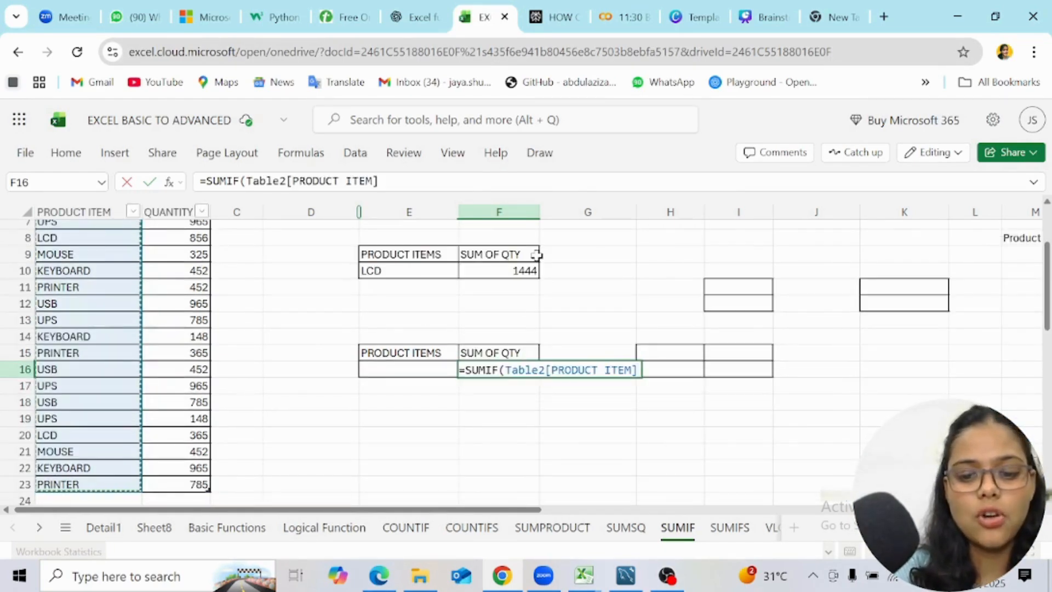
pyautogui.write(',')
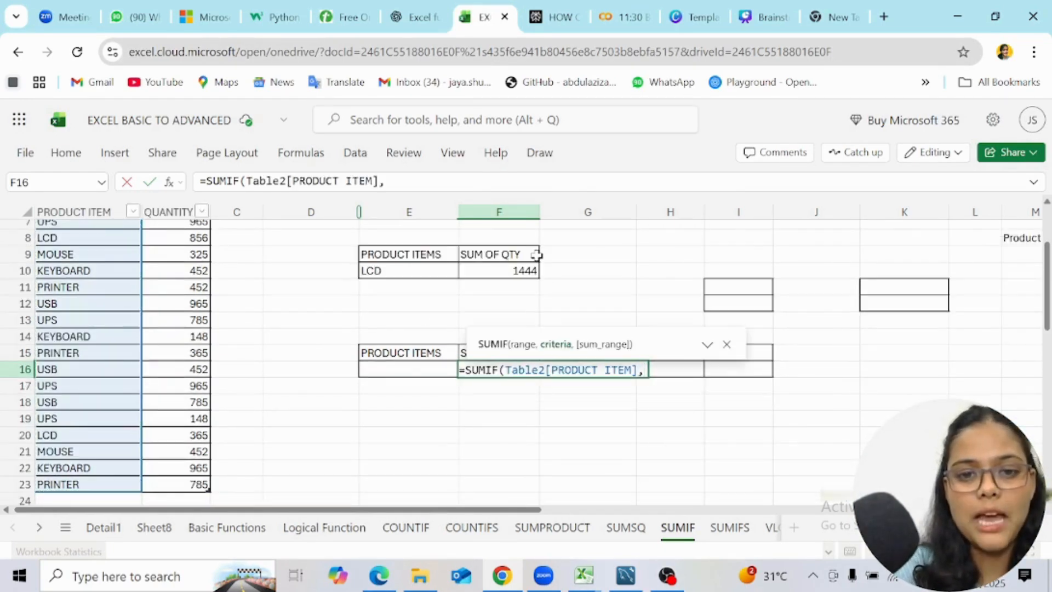
# Complete the SUMIF formula in F16 with E16 as the criterion and the table's QUANTITY column as the sum range.
pyautogui.click(423, 367)
pyautogui.write(',')
pyautogui.scroll(3, 423, 366)
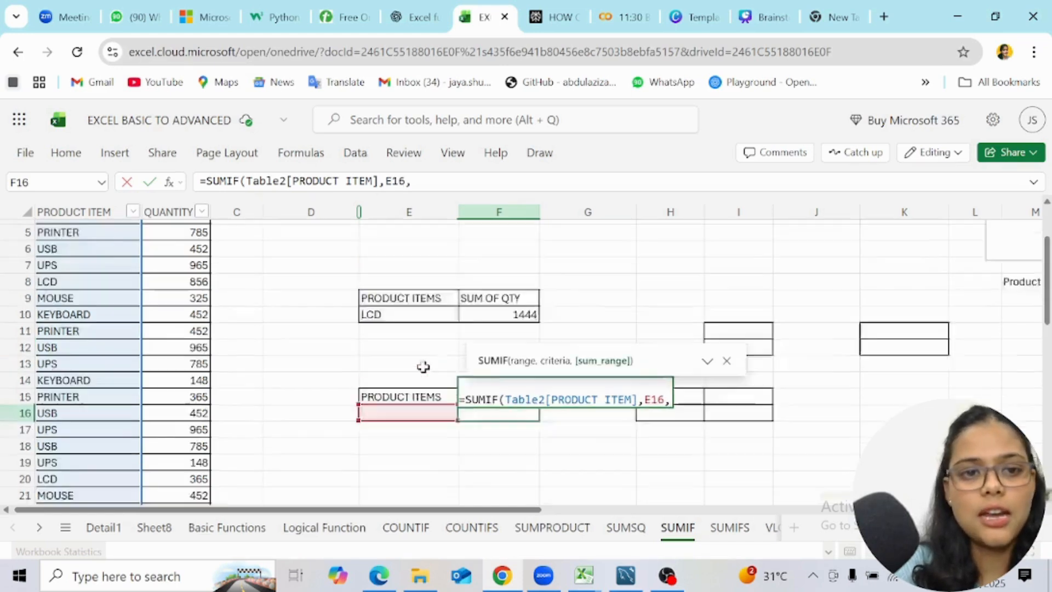
pyautogui.click(180, 245)
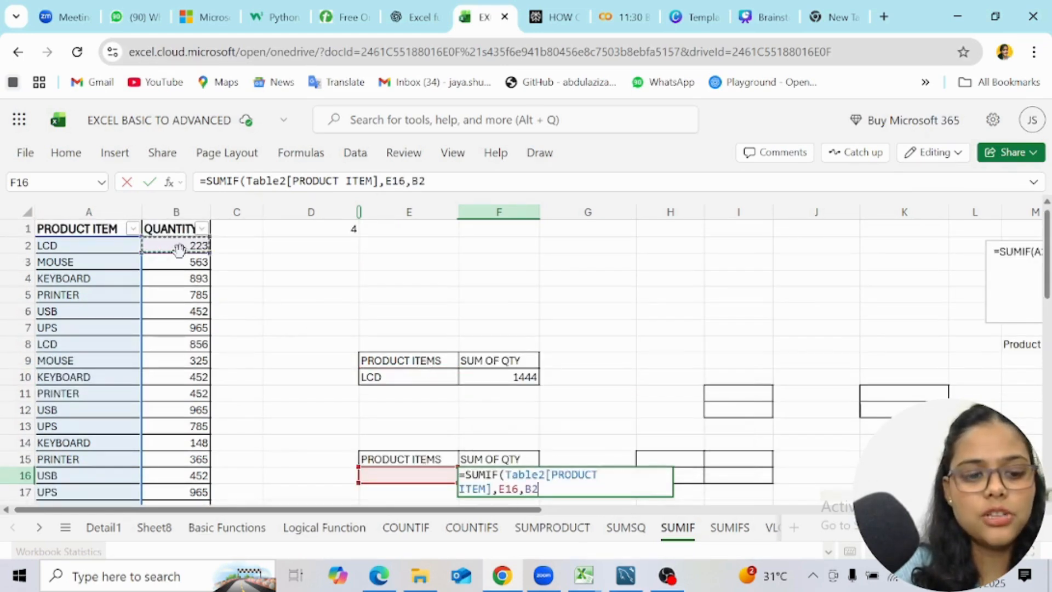
pyautogui.hotkey('ctrl', 'shift', 'Down')
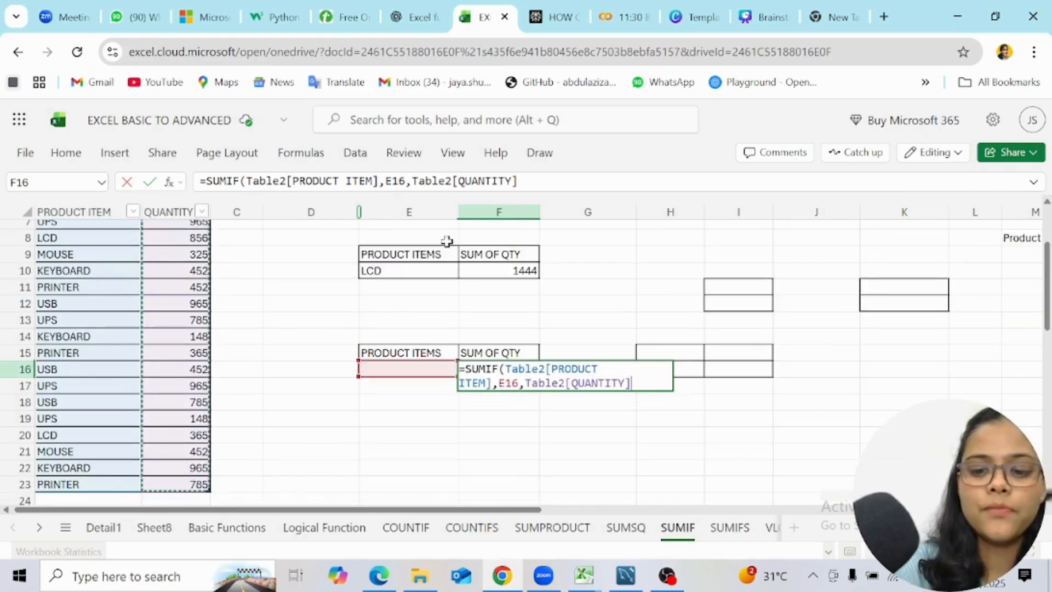
pyautogui.write(')')
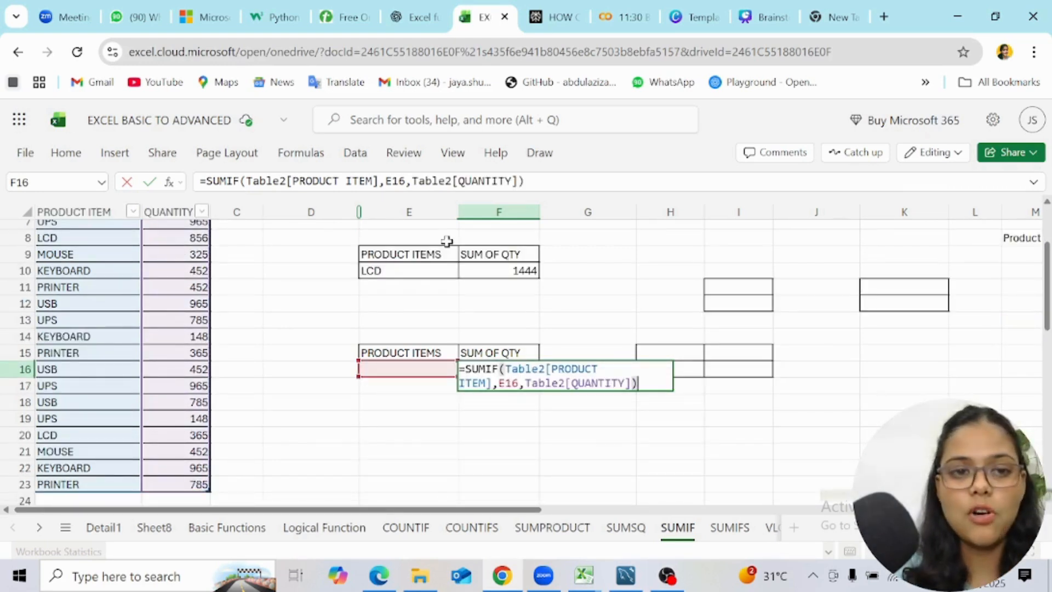
pyautogui.press('Return')
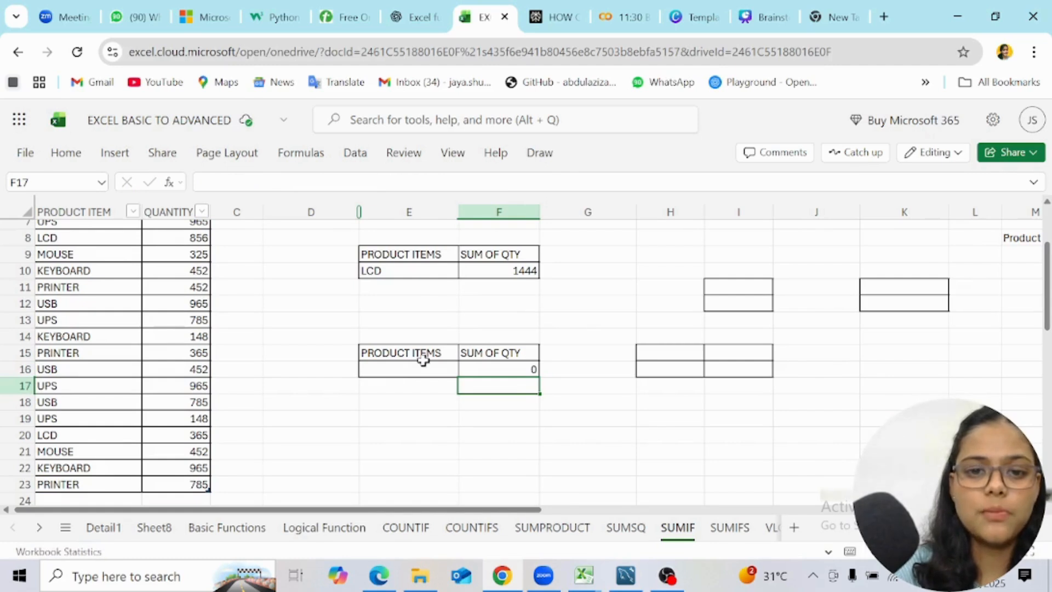
# Test the SUMIF formula in F16 by choosing KEYBOARD and after it MOUSE from the list in E16.
pyautogui.click(422, 352)
pyautogui.click(439, 371)
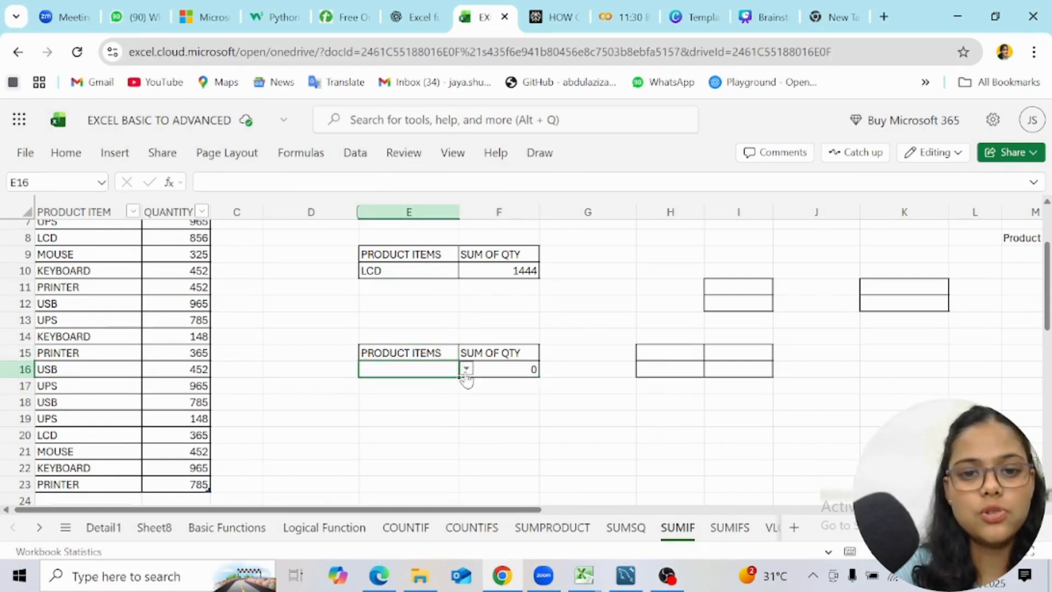
pyautogui.click(465, 368)
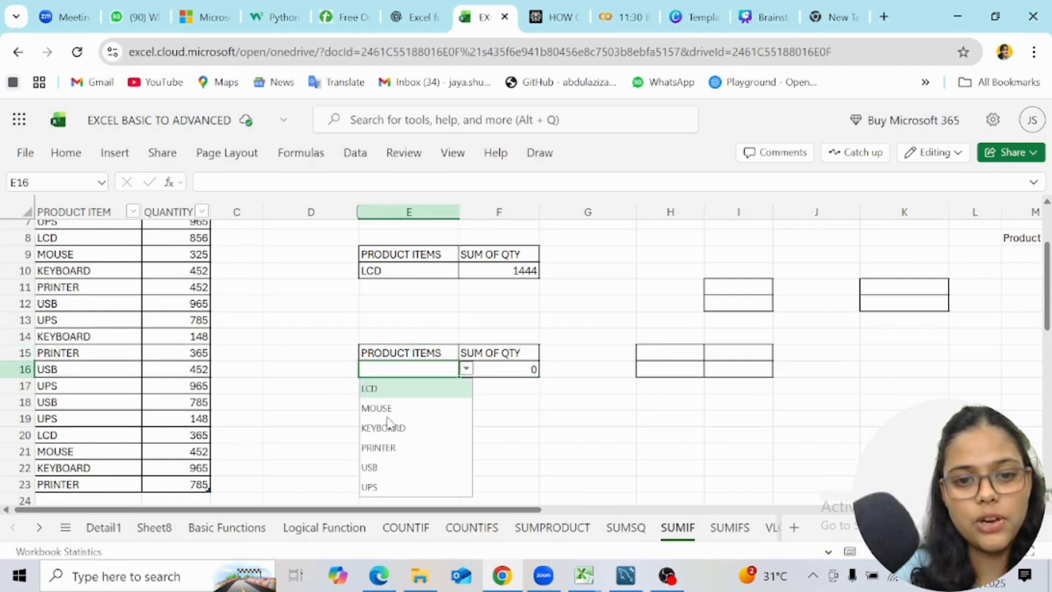
pyautogui.click(393, 429)
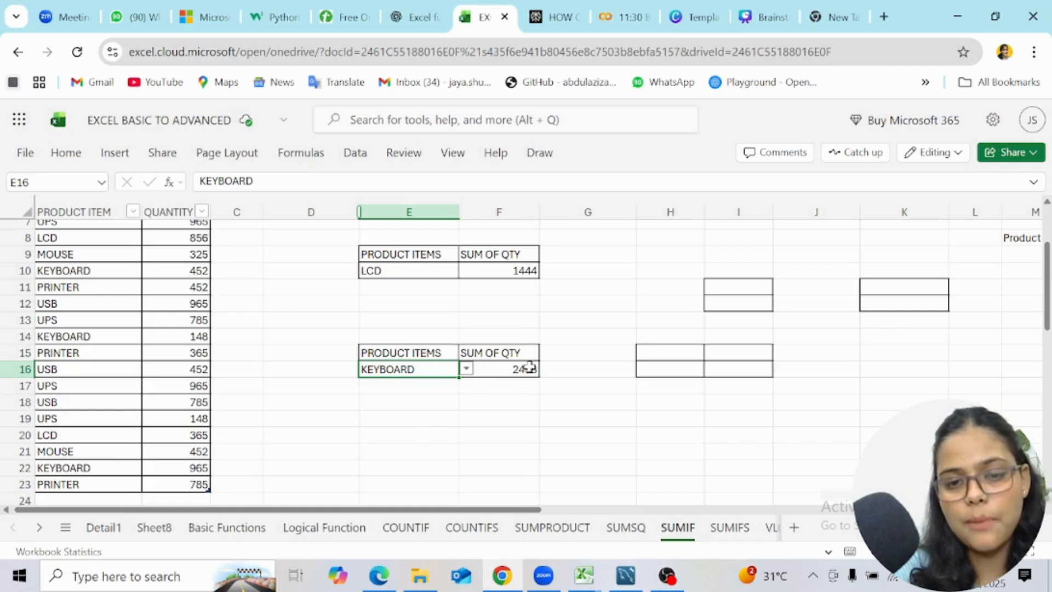
pyautogui.click(466, 369)
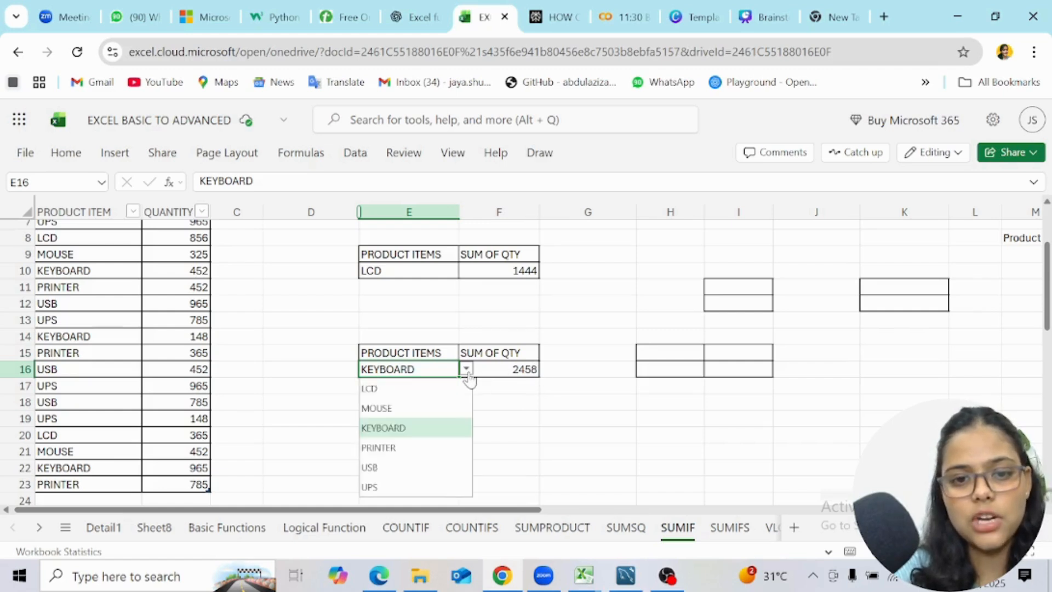
pyautogui.click(382, 408)
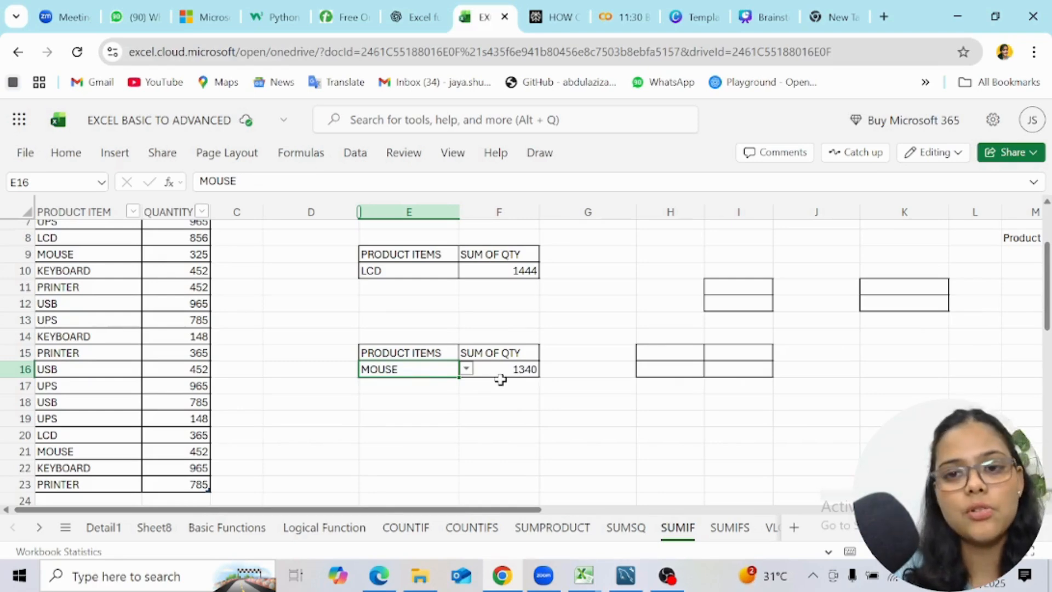
pyautogui.scroll(2, 501, 379)
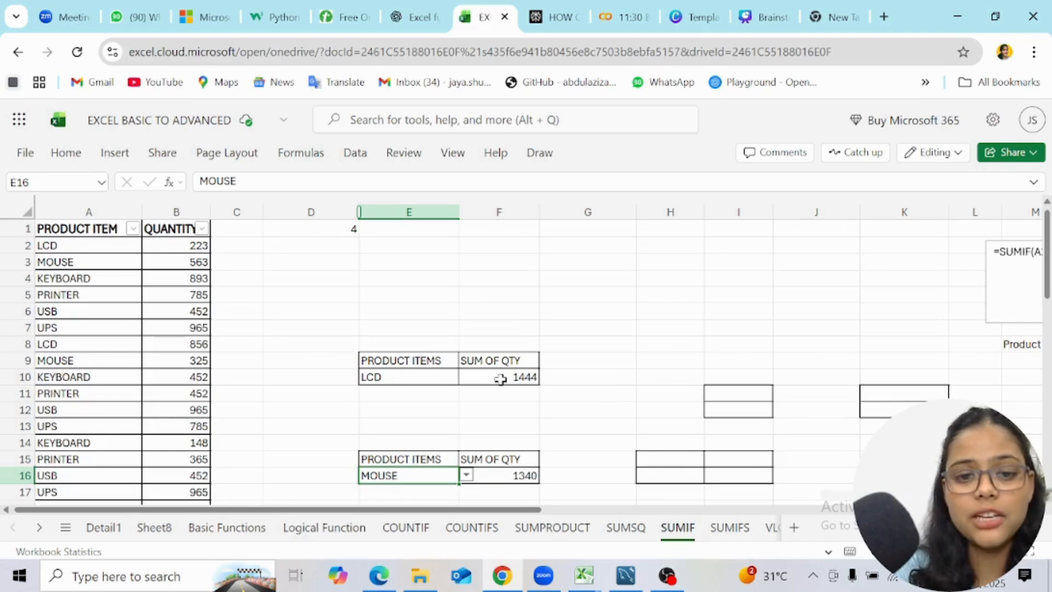
# Switch to Edge, look through the function sections in EXCEL DETAILED NOTES.pdf, and return to the workbook.
pyautogui.click(379, 575)
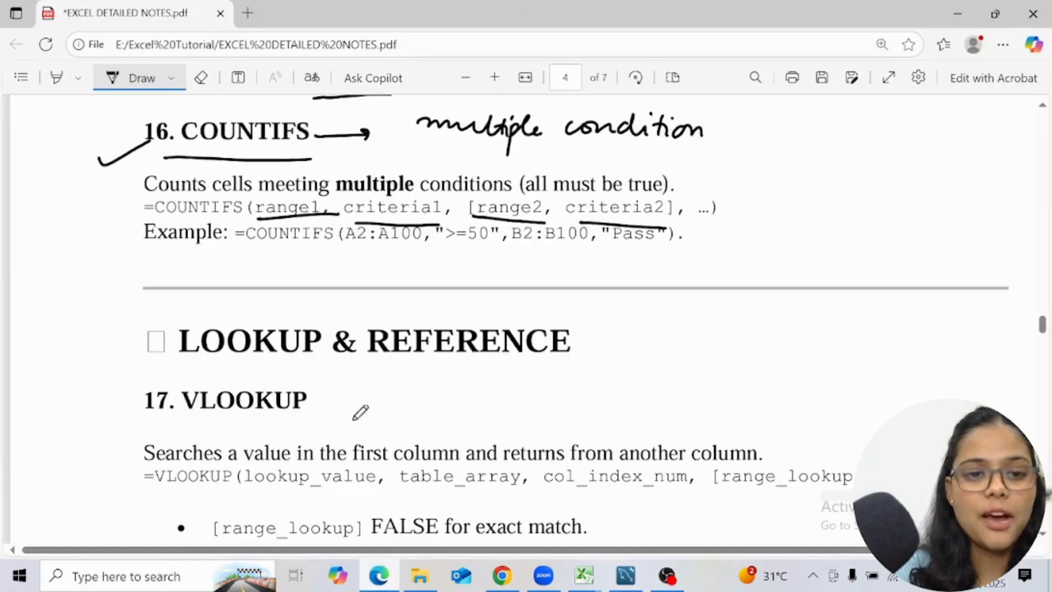
pyautogui.scroll(-5, 372, 323)
pyautogui.scroll(15, 372, 323)
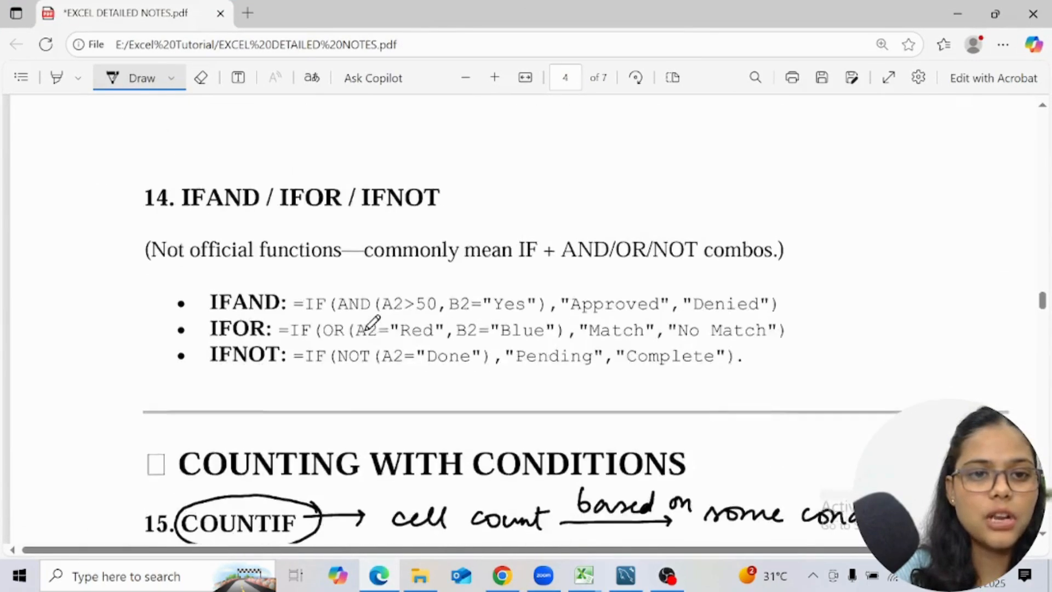
pyautogui.scroll(3, 372, 322)
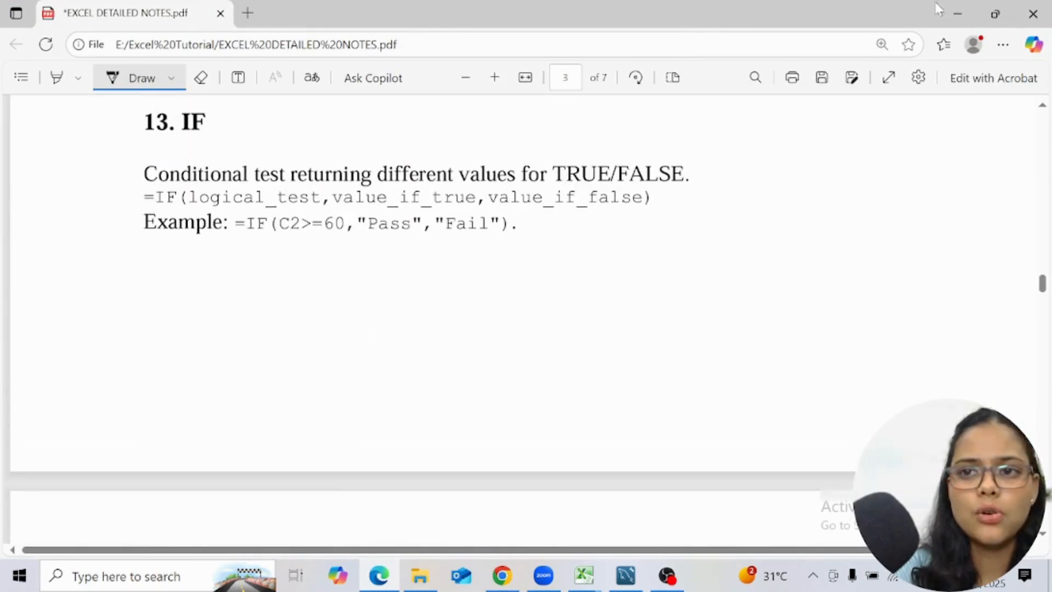
pyautogui.click(951, 4)
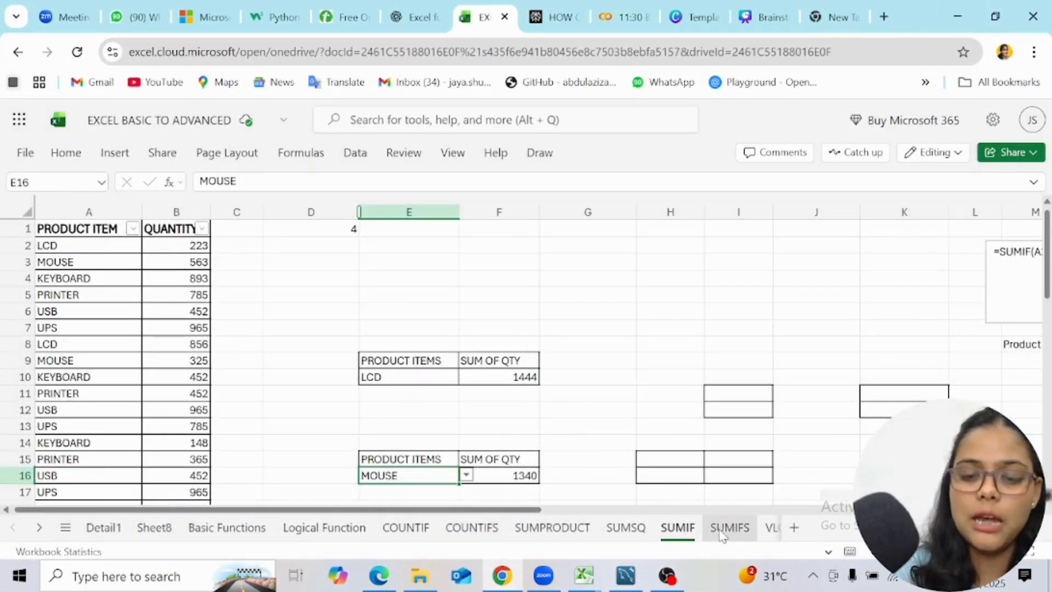
# On the SUMIFS sheet, clear the contents of the old worked examples in E4:M13.
pyautogui.click(724, 530)
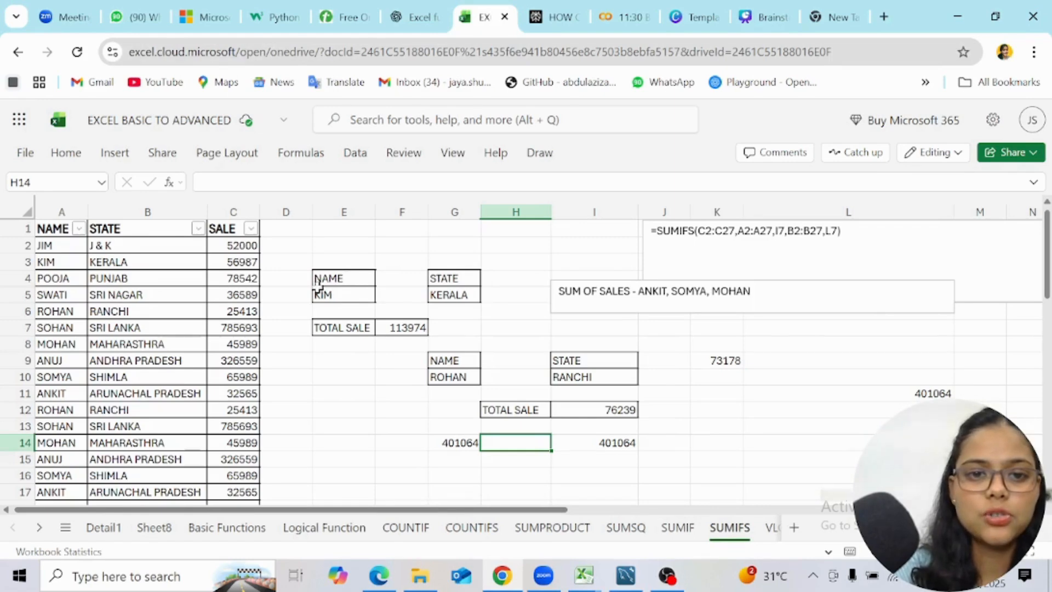
pyautogui.click(340, 279)
pyautogui.hotkey('shift', 'Right')
pyautogui.hotkey('shift', 'Right')
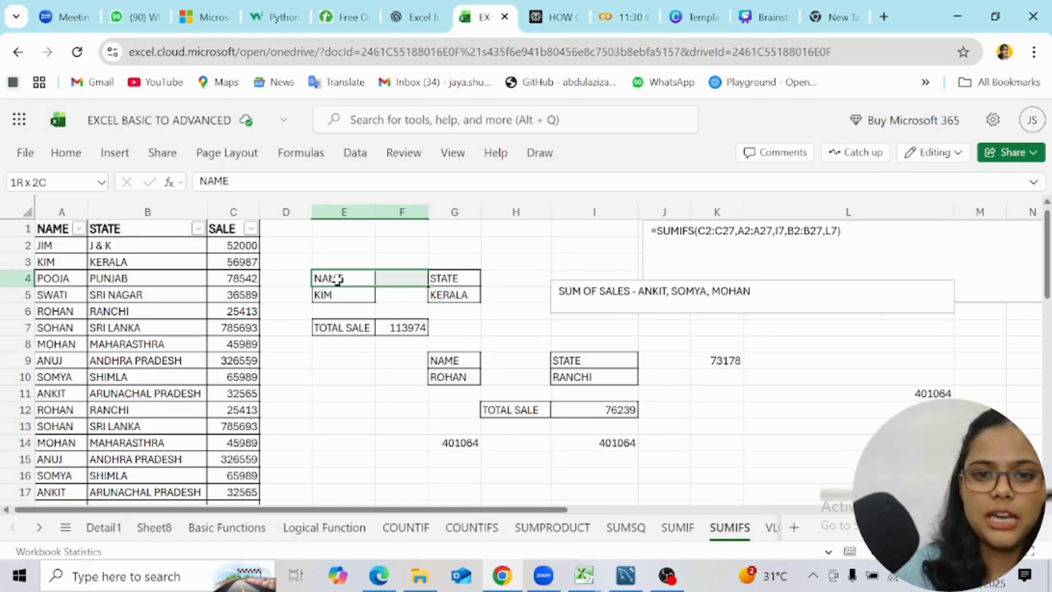
pyautogui.hotkey('shift', 'Down')
pyautogui.hotkey('shift', 'Down')
pyautogui.hotkey('shift', 'Down')
pyautogui.hotkey('shift', 'Down')
pyautogui.hotkey('shift', 'Down')
pyautogui.hotkey('shift', 'Down')
pyautogui.hotkey('shift', 'Down')
pyautogui.hotkey('shift', 'Right')
pyautogui.hotkey('shift', 'Right')
pyautogui.hotkey('shift', 'Right')
pyautogui.hotkey('shift', 'Right')
pyautogui.hotkey('shift', 'Right')
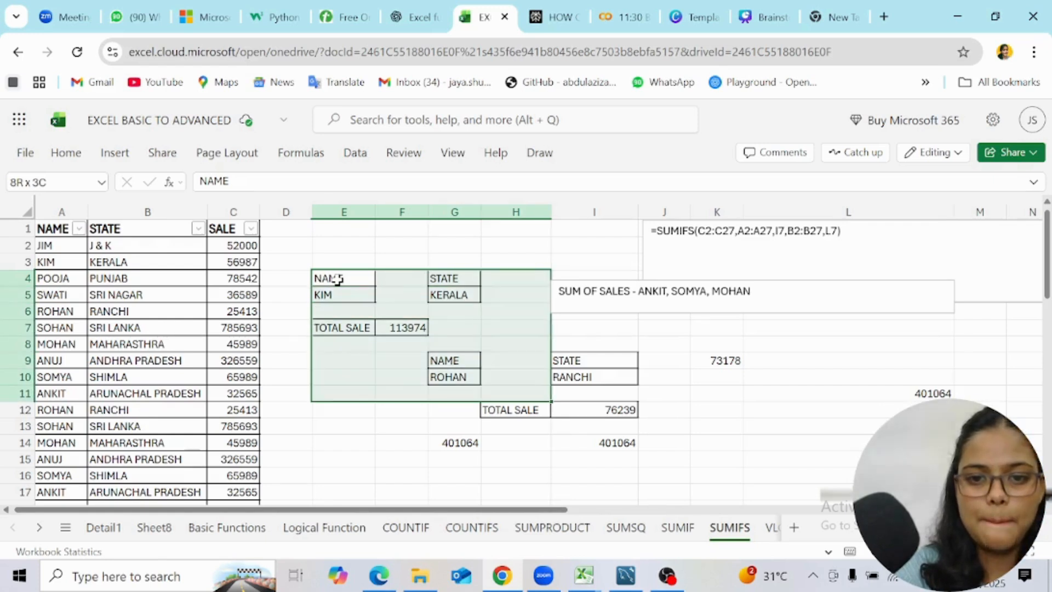
pyautogui.hotkey('shift', 'Right')
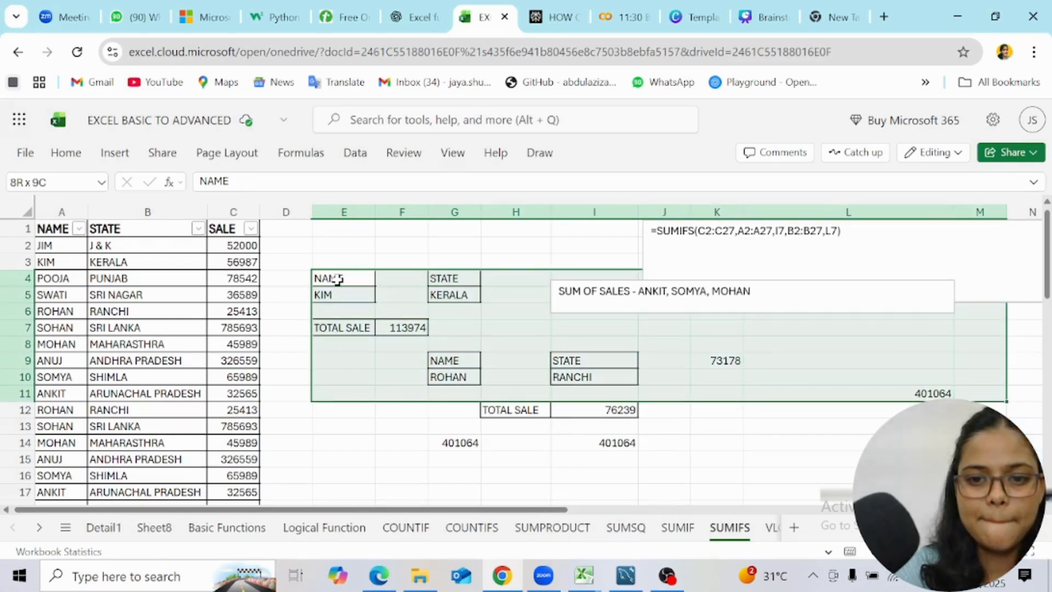
pyautogui.hotkey('shift', 'Down')
pyautogui.hotkey('shift', 'Down')
pyautogui.hotkey('shift', 'Down')
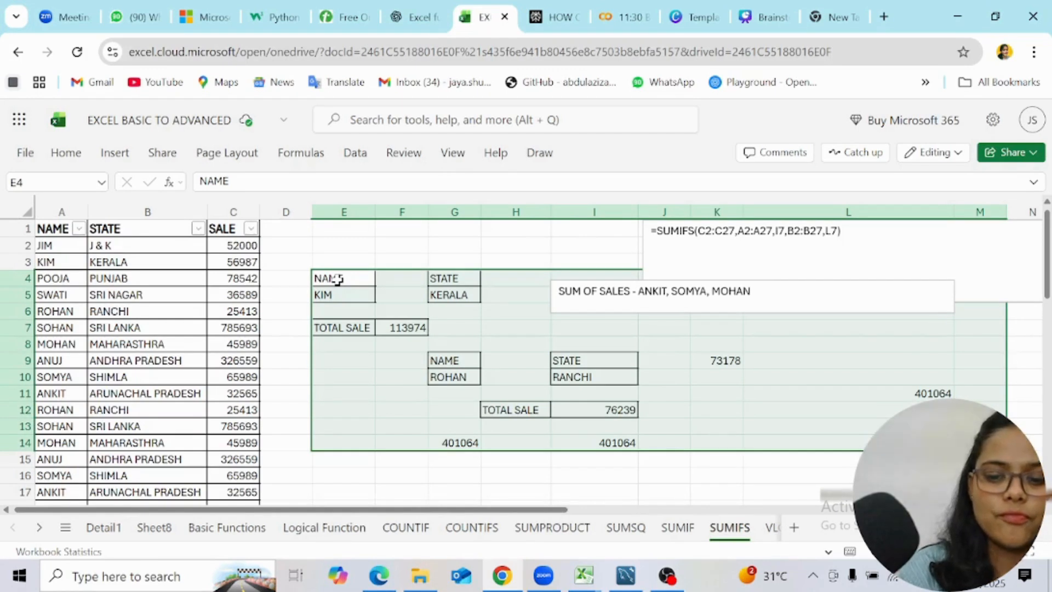
pyautogui.hotkey('shift', 'Up')
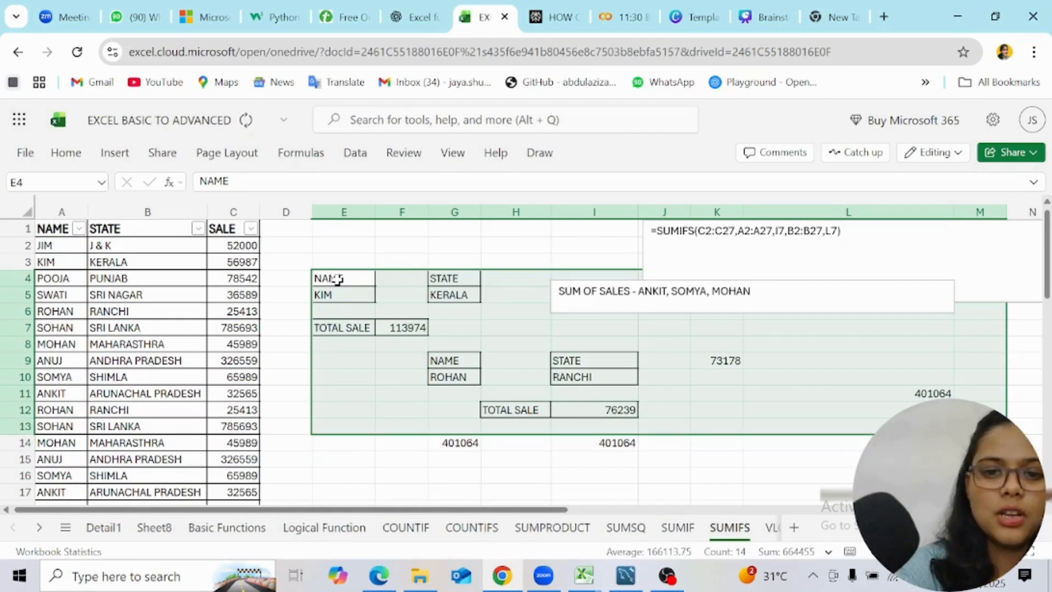
pyautogui.press('Delete')
pyautogui.click(383, 357)
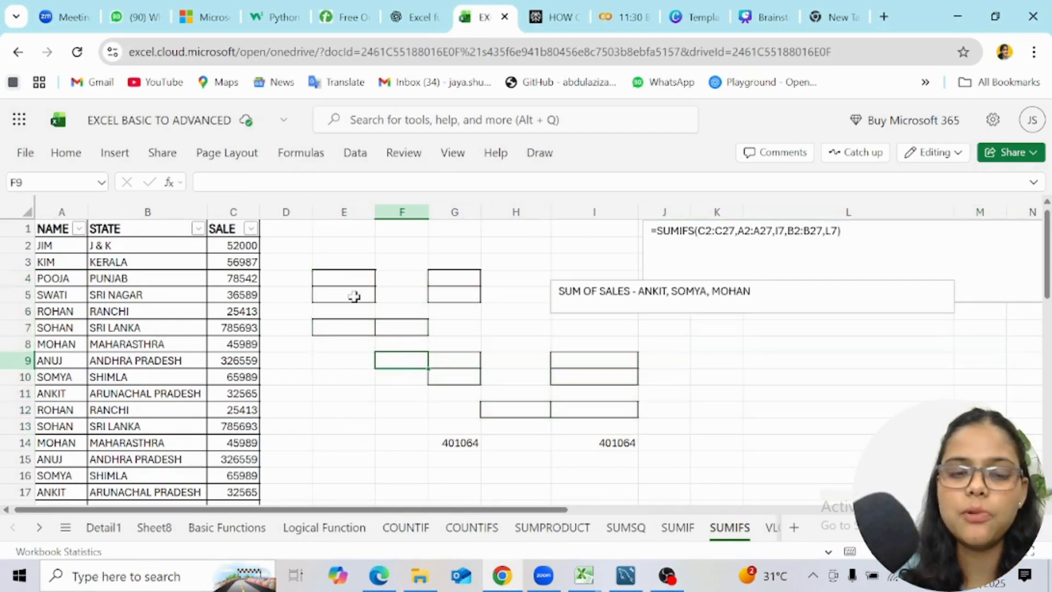
# Enter the heading NAME in E4 and STATE in G4, and look over the table's rows.
pyautogui.click(348, 277)
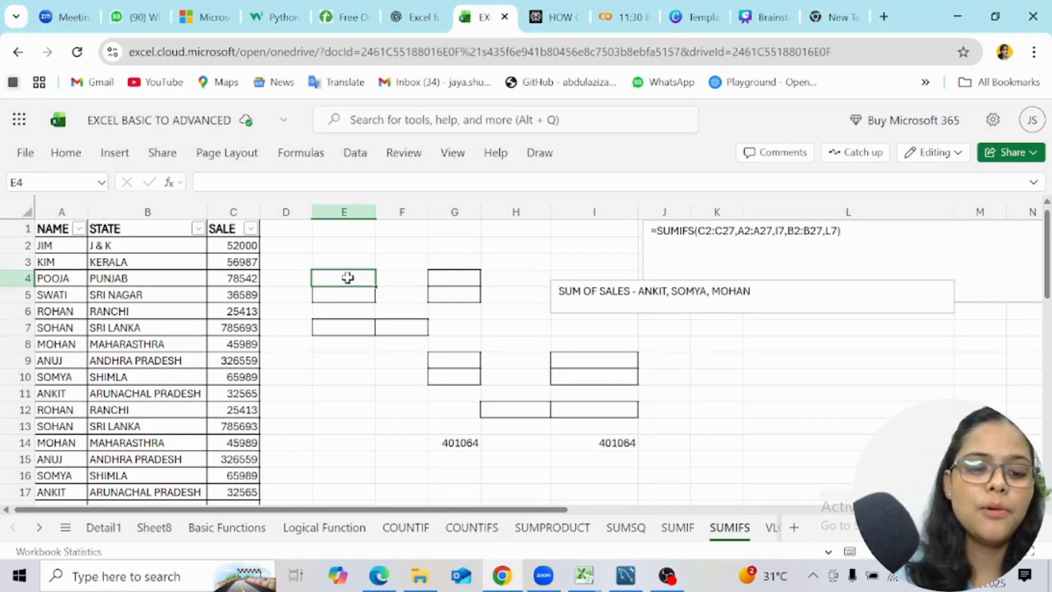
pyautogui.write('NAME')
pyautogui.press('Tab')
pyautogui.press('Tab')
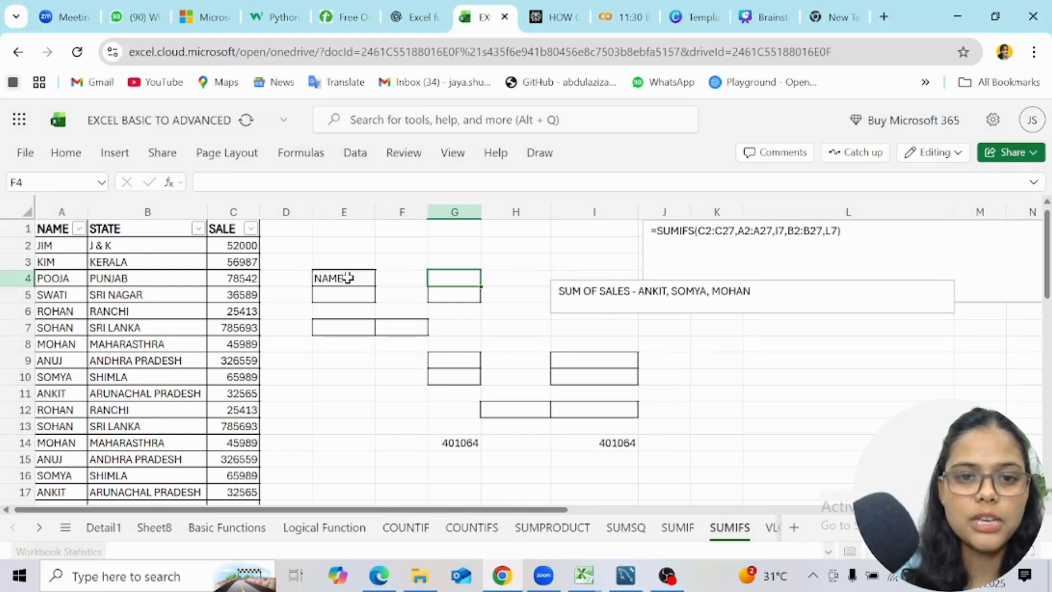
pyautogui.write('STATE')
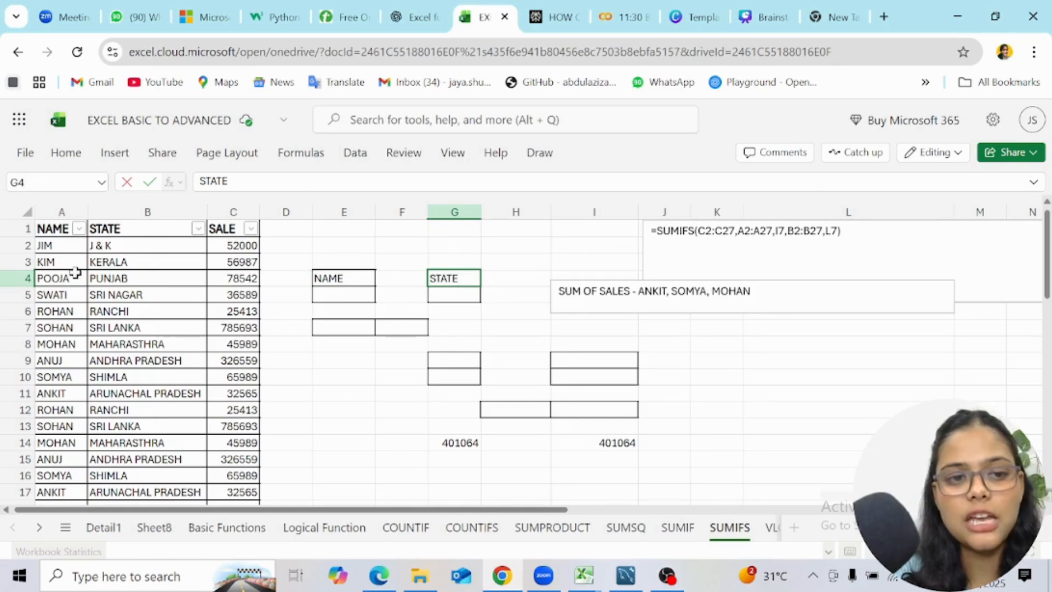
pyautogui.click(130, 282)
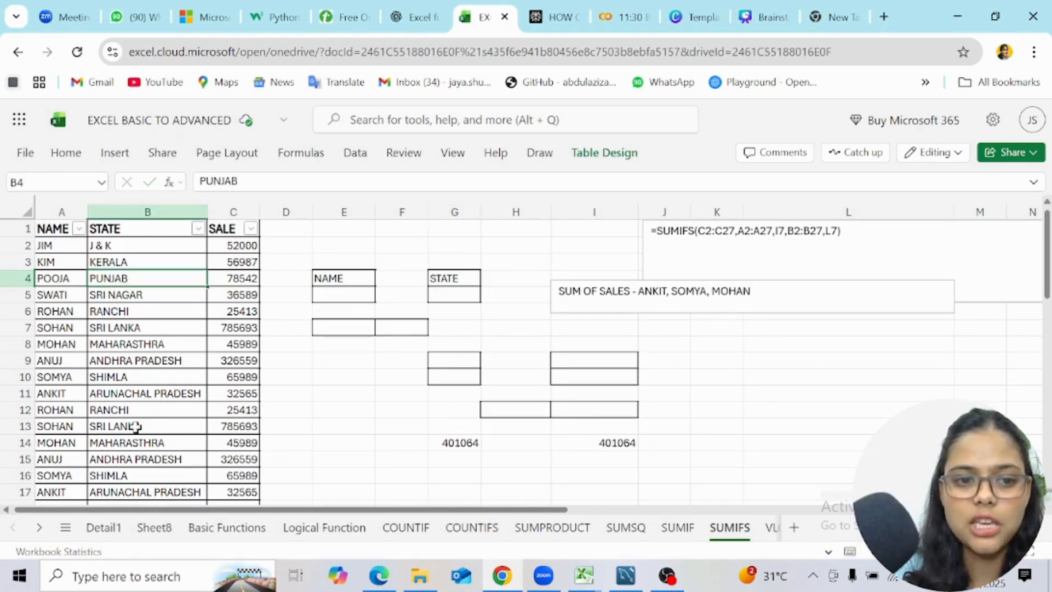
pyautogui.scroll(-4, 137, 427)
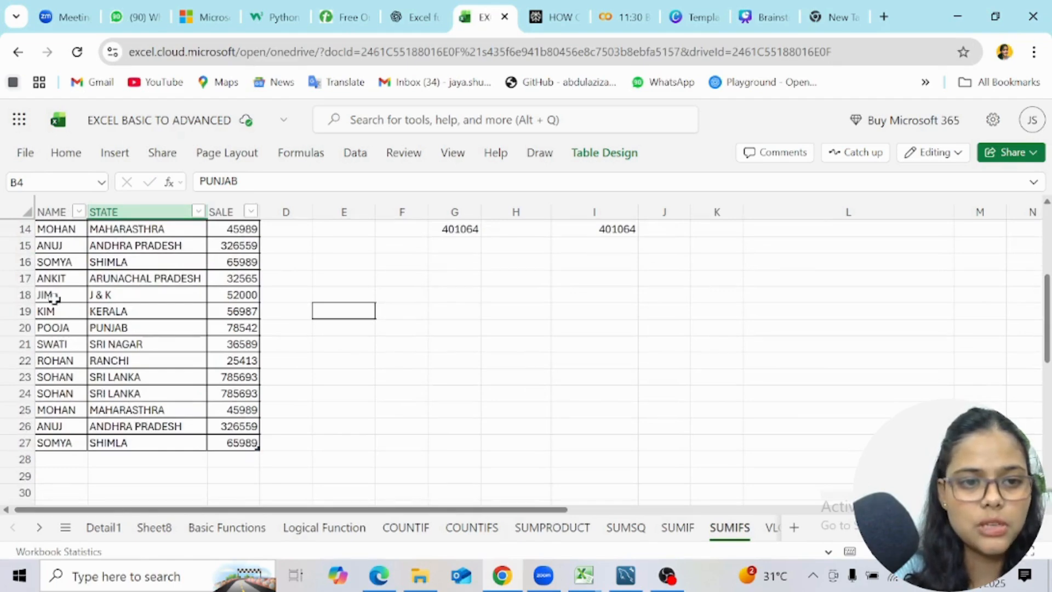
pyautogui.scroll(4, 229, 345)
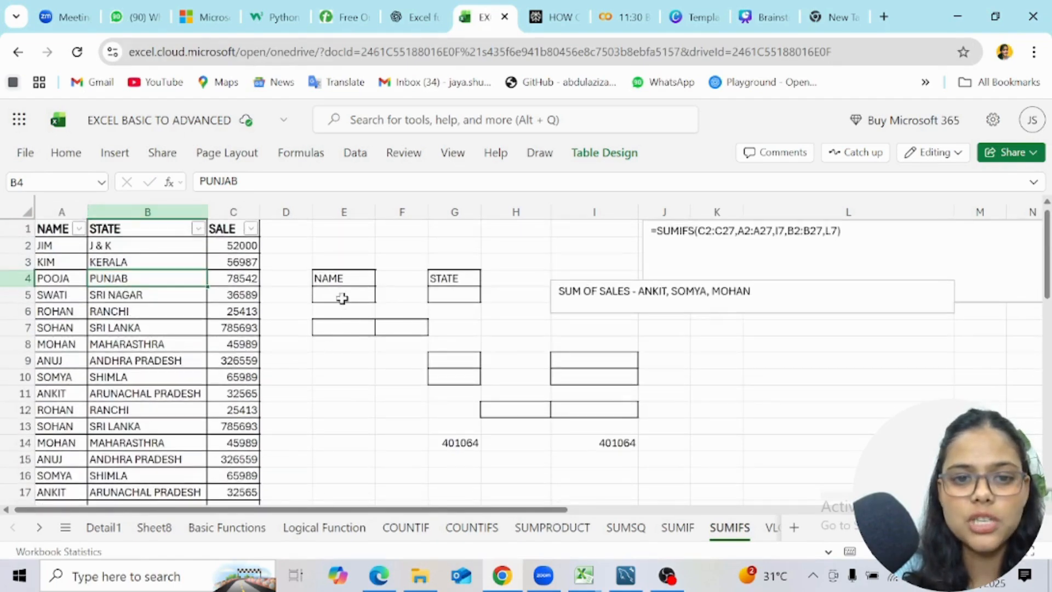
# Look at the name list in E5 and choose RANCHI from the state list in G5.
pyautogui.click(342, 298)
pyautogui.click(384, 296)
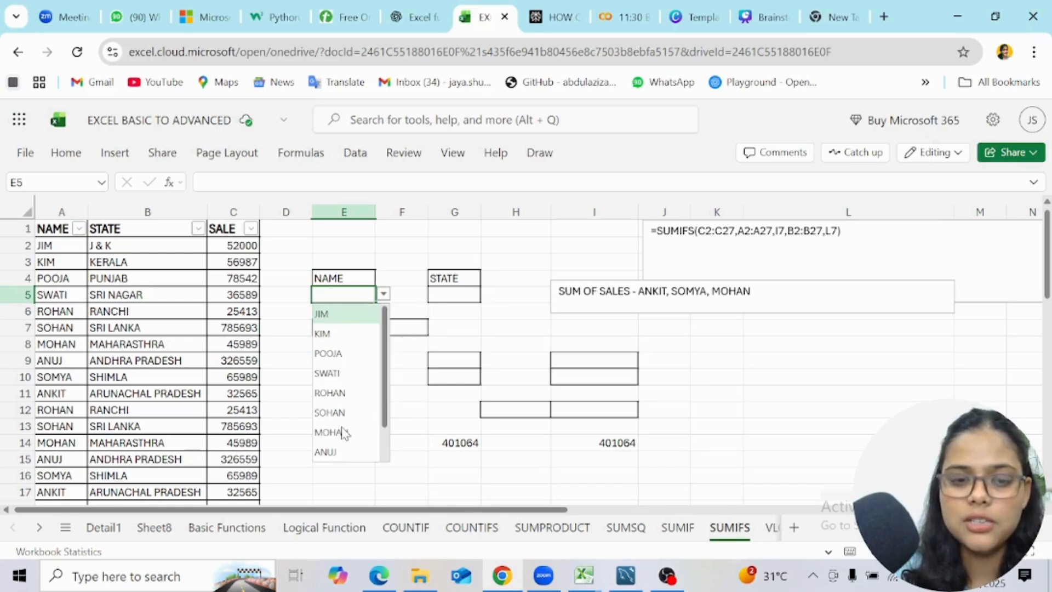
pyautogui.click(463, 296)
pyautogui.click(487, 296)
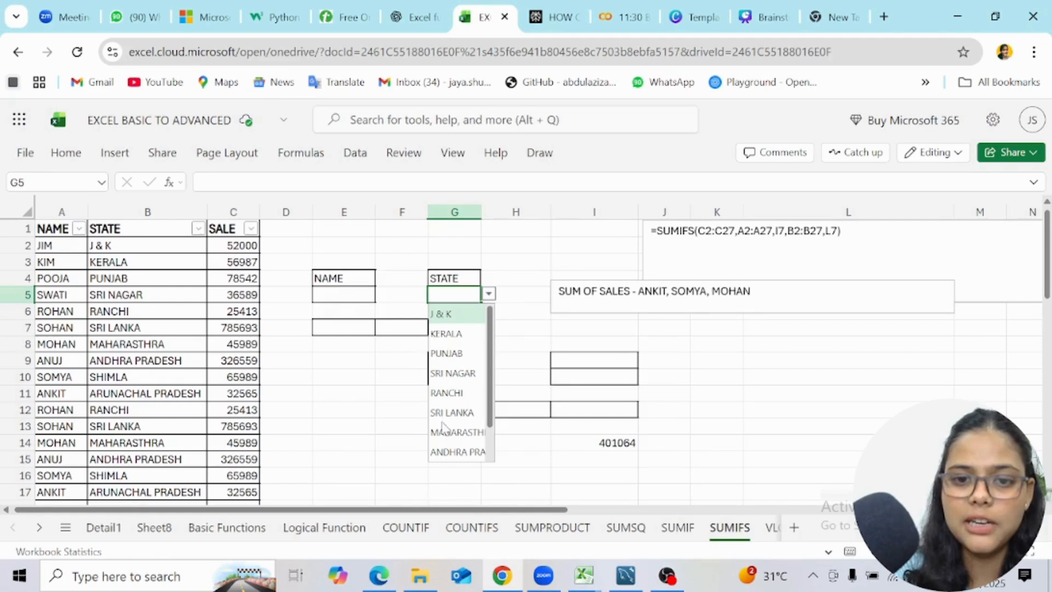
pyautogui.click(460, 392)
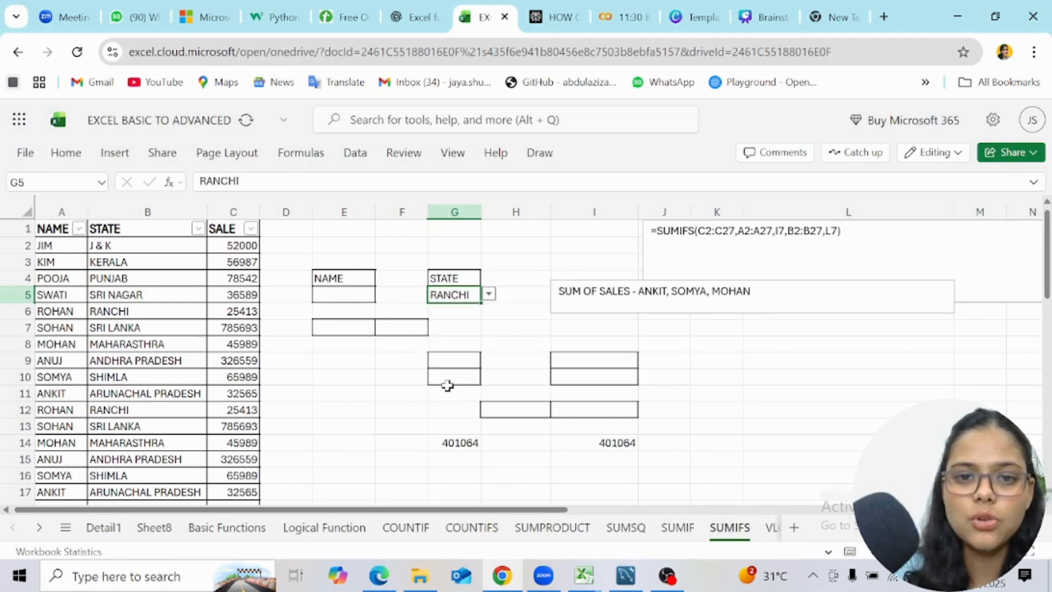
# Set the state in G5 to PUNJAB and the name in E5 to the one listed in A4.
pyautogui.click(488, 295)
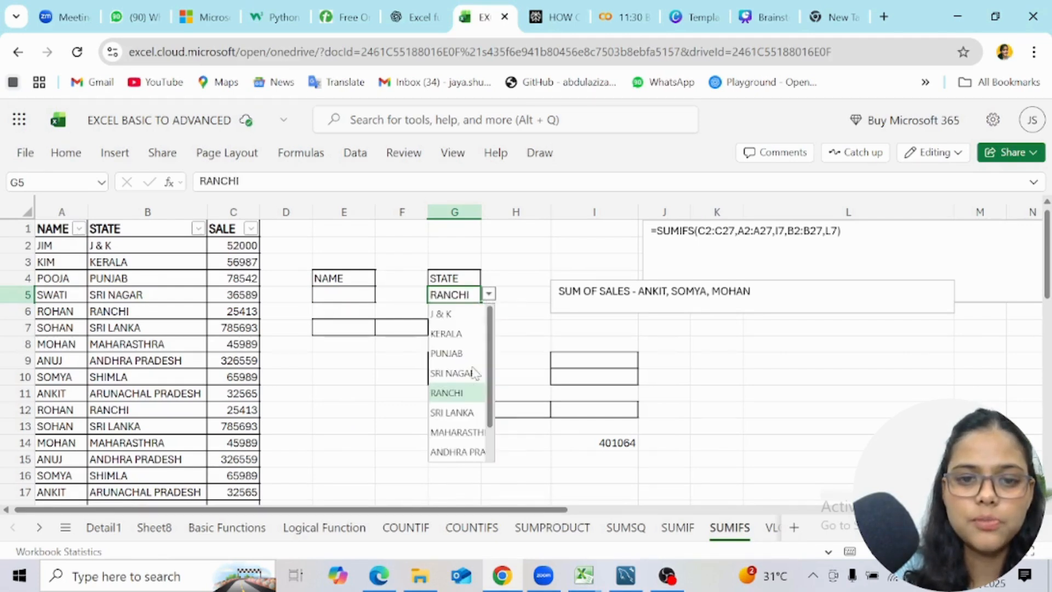
pyautogui.scroll(-1, 462, 441)
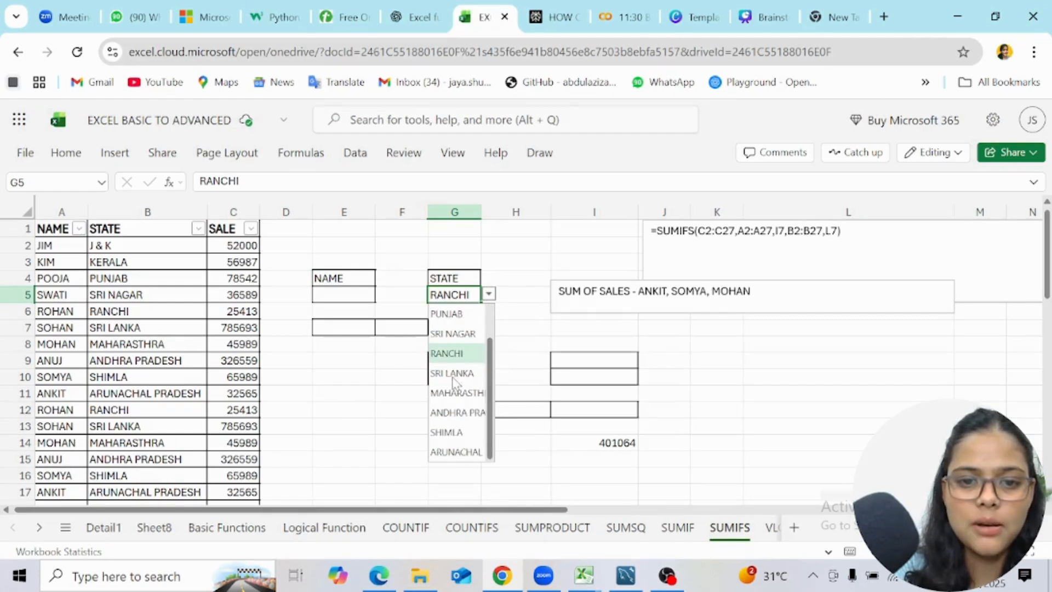
pyautogui.scroll(1, 461, 371)
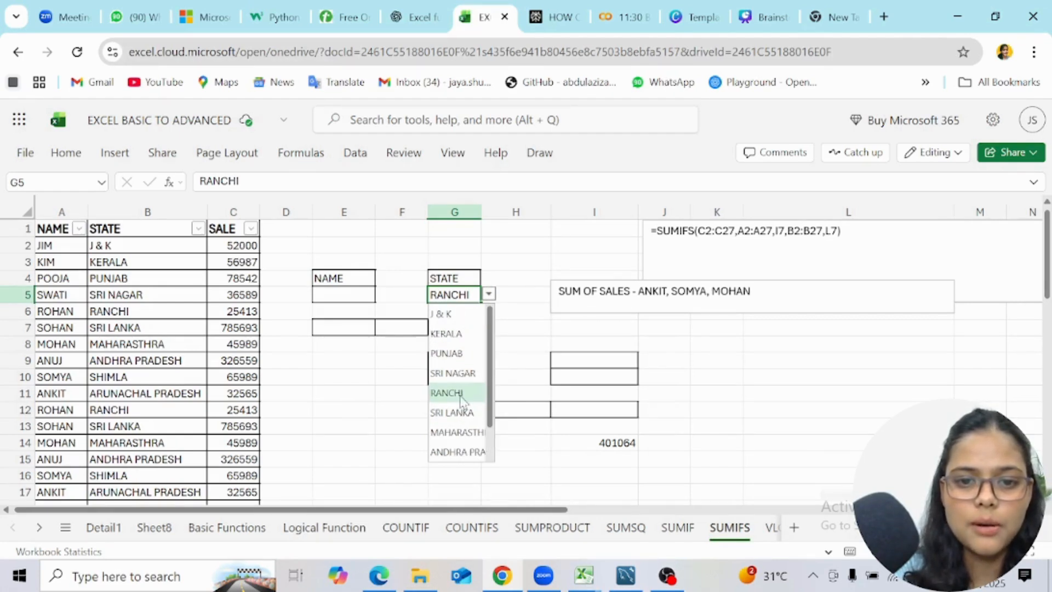
pyautogui.click(457, 354)
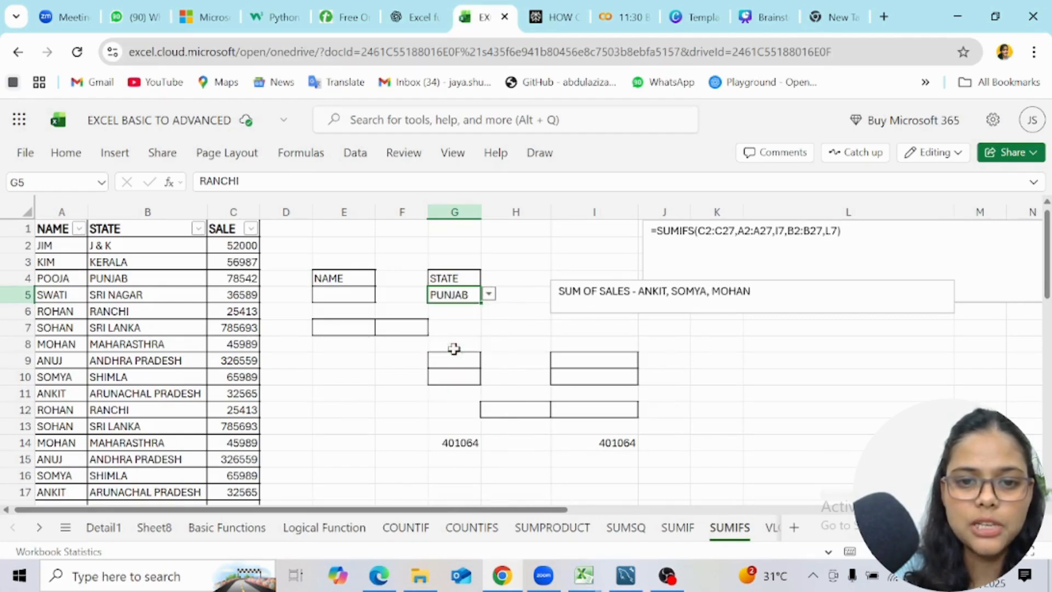
pyautogui.click(347, 297)
pyautogui.click(384, 297)
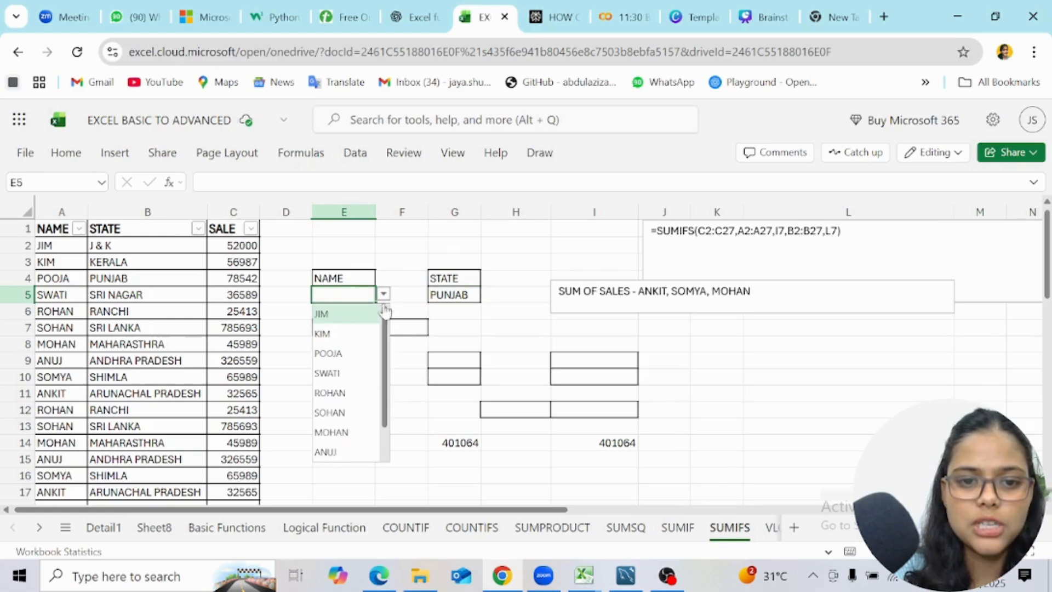
pyautogui.click(343, 354)
# Enter SUMIFS as the label in E7.
pyautogui.click(345, 330)
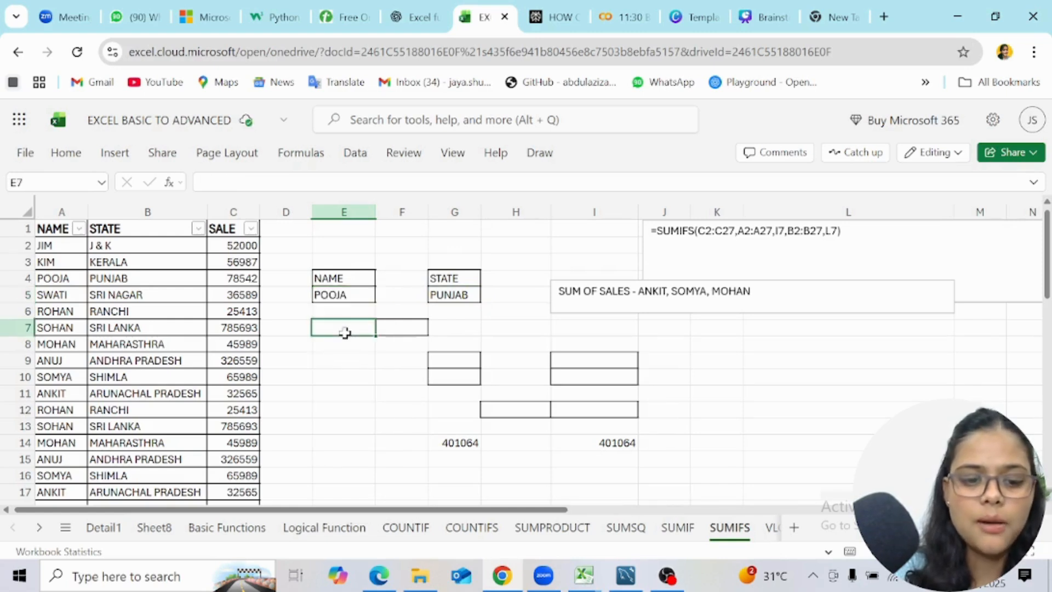
pyautogui.write('SUMIFS')
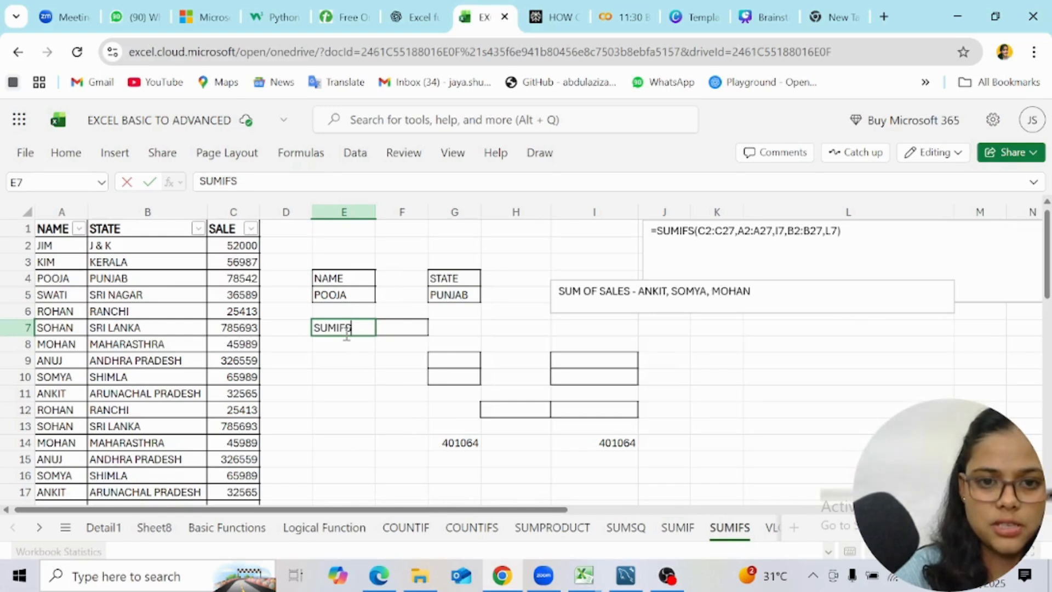
pyautogui.click(392, 329)
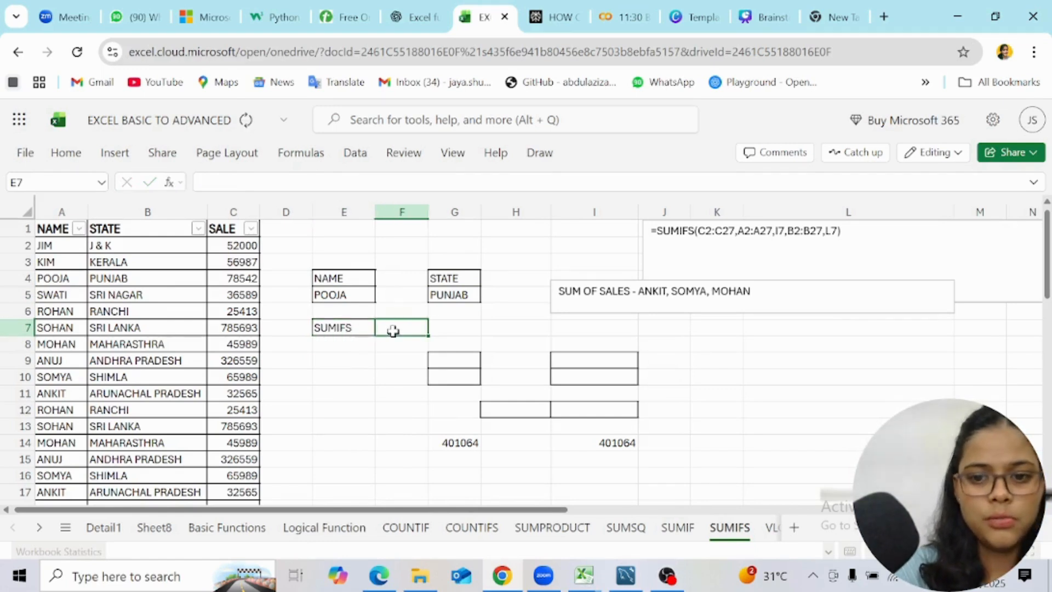
# Begin a SUMIFS formula in F7 with the table's entire SALE column as the sum range.
pyautogui.write('=')
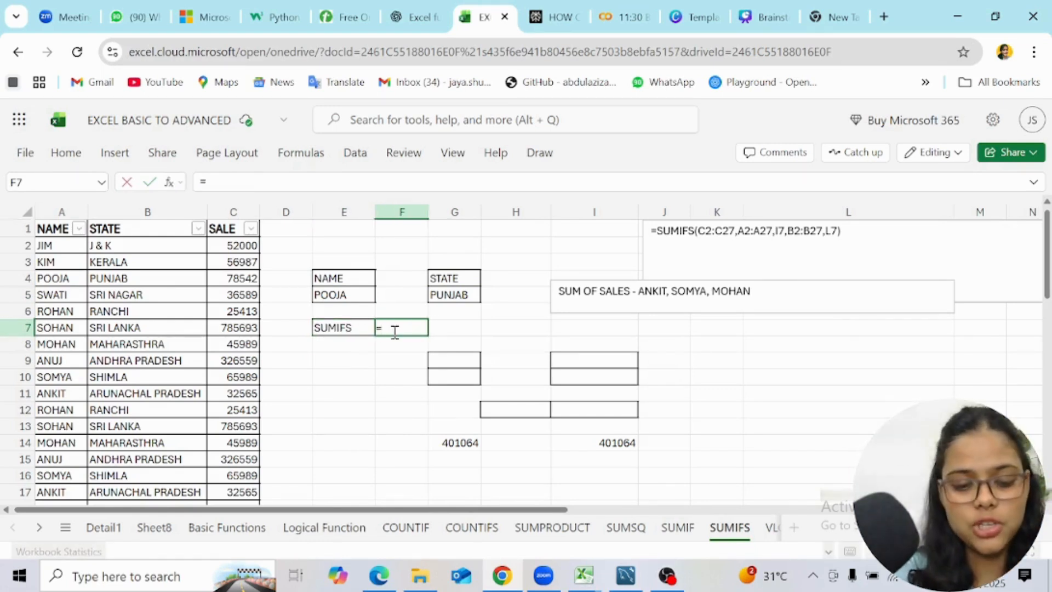
pyautogui.write('C')
pyautogui.press('BackSpace')
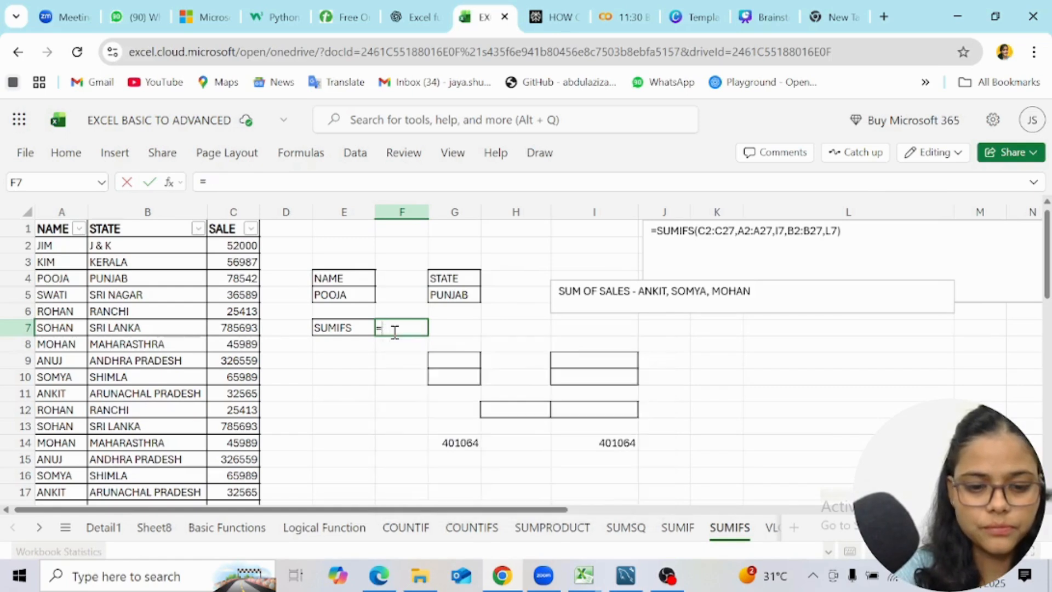
pyautogui.write('SUMIF')
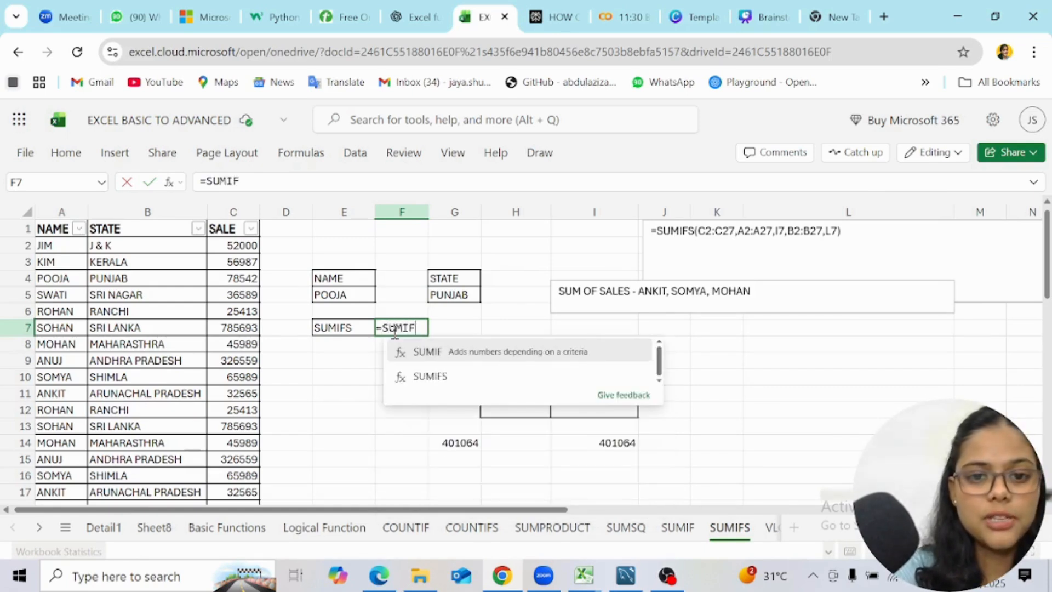
pyautogui.write('S(')
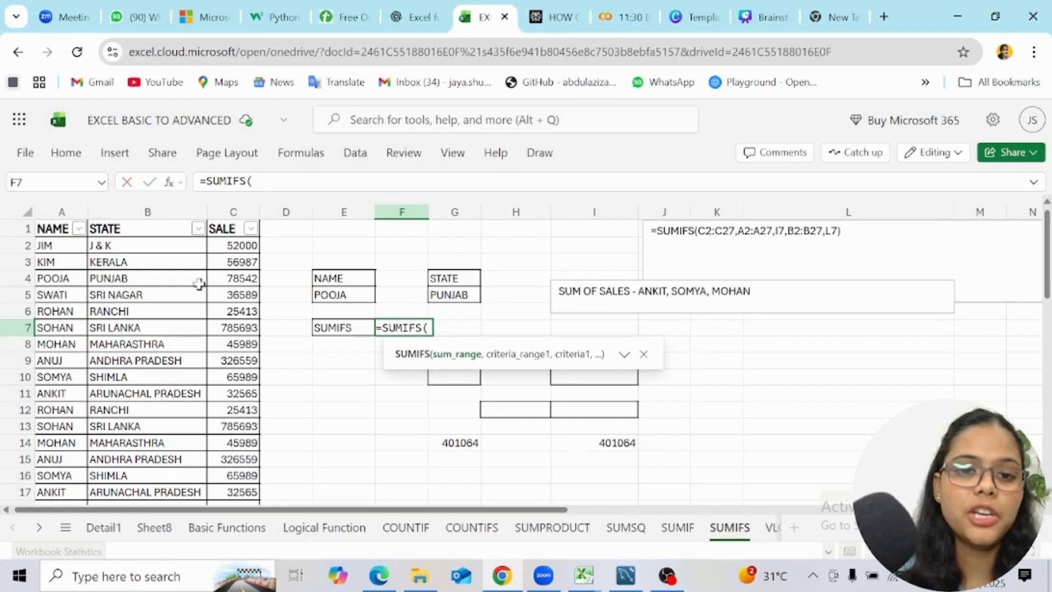
pyautogui.click(244, 245)
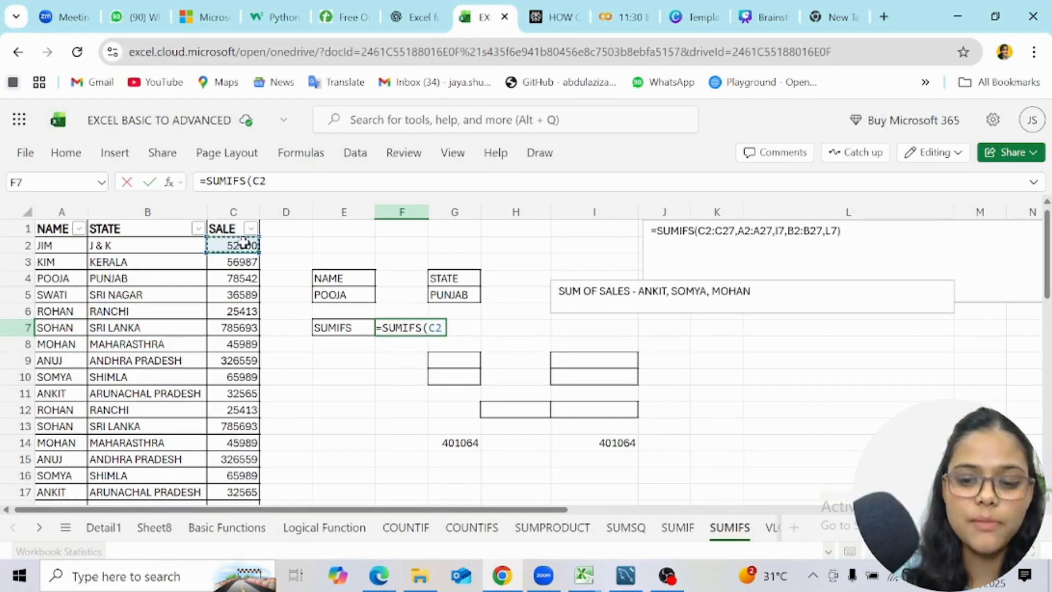
pyautogui.hotkey('ctrl', 'shift', 'Down')
pyautogui.scroll(4, 243, 241)
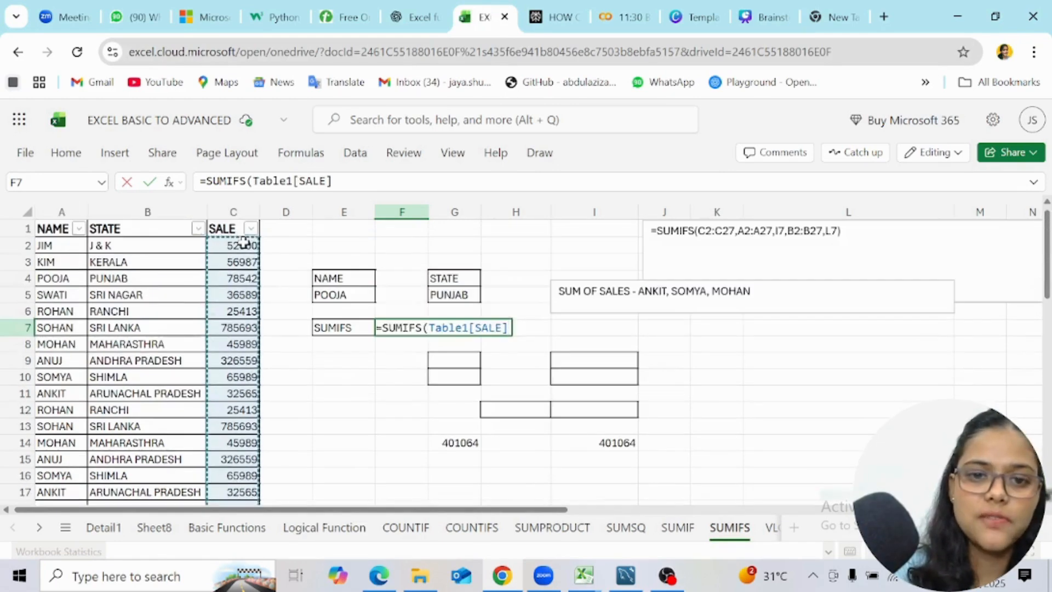
pyautogui.write(',')
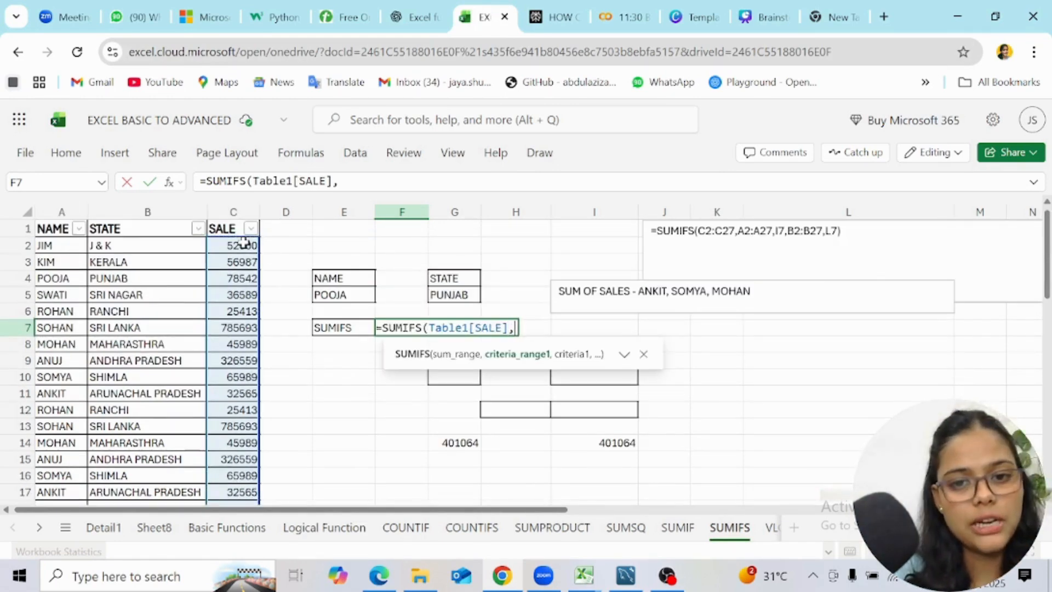
# Add the table's NAME column as the first criteria range in the F7 formula, with E5 as its criterion.
pyautogui.click(65, 250)
pyautogui.hotkey('ctrl', 'shift', 'Down')
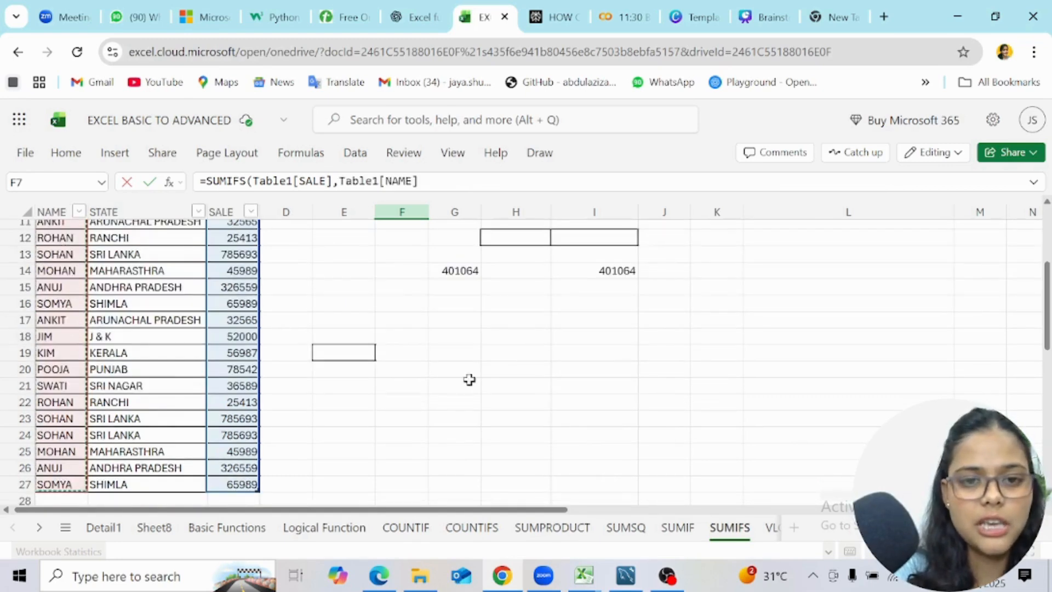
pyautogui.scroll(4, 470, 379)
pyautogui.write(',')
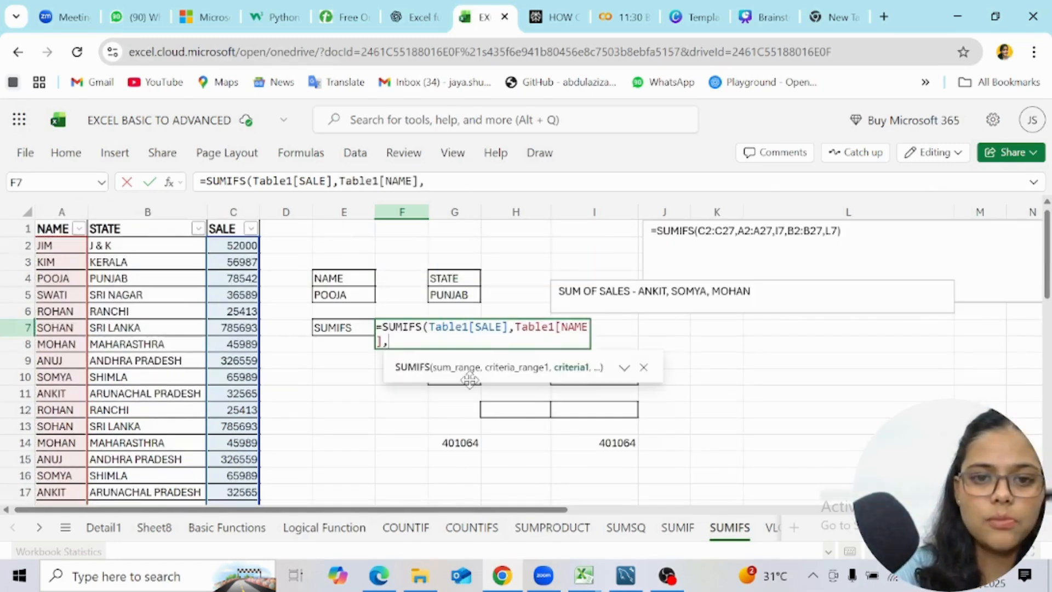
pyautogui.click(350, 290)
pyautogui.write(',')
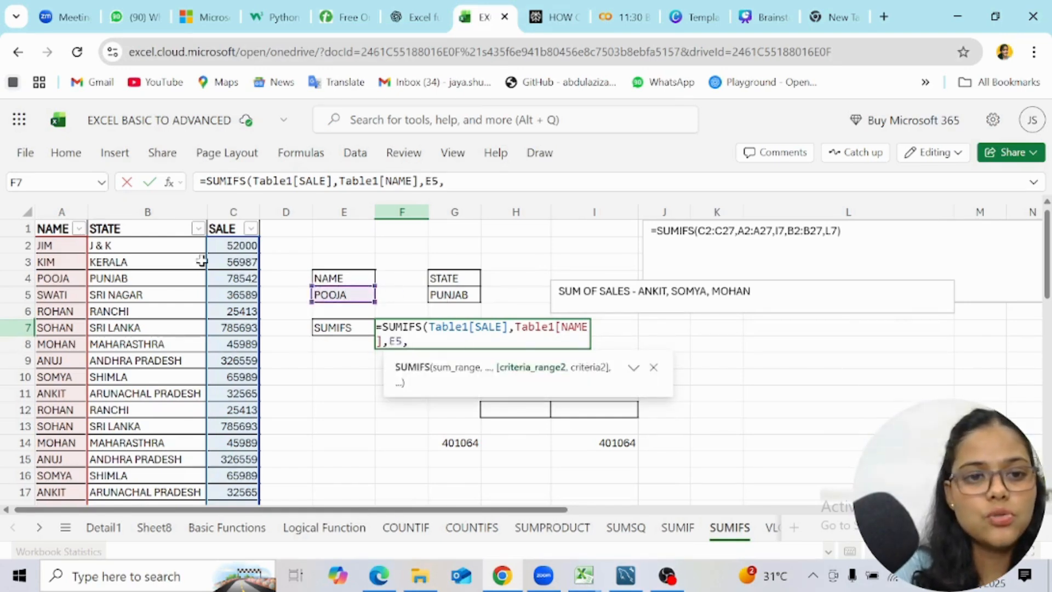
# Complete the F7 formula with the table's STATE column as the second criteria range and G5 as its criterion.
pyautogui.click(161, 245)
pyautogui.hotkey('ctrl', 'shift', 'Down')
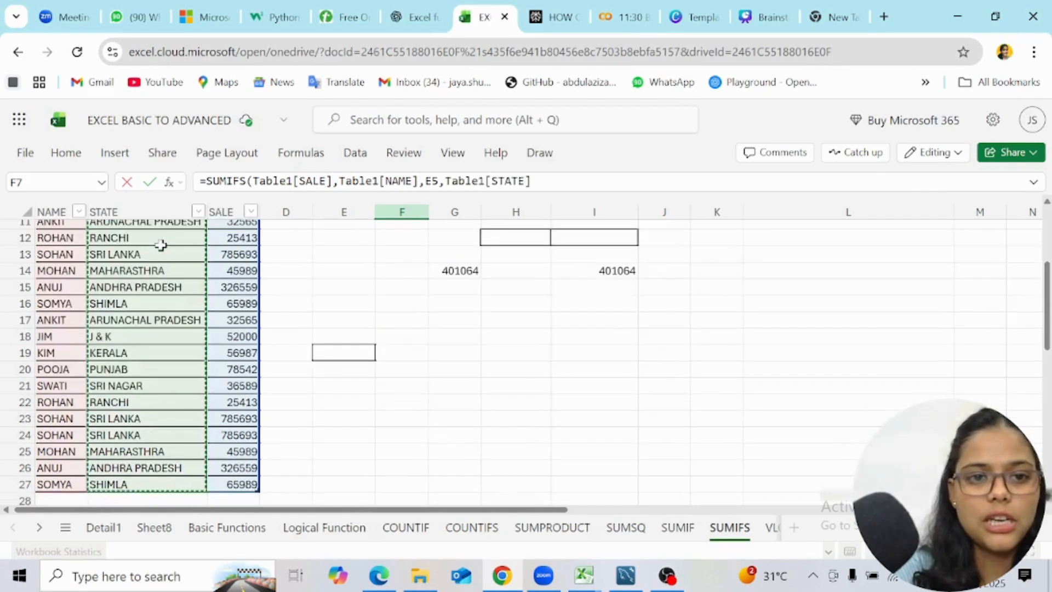
pyautogui.write(',')
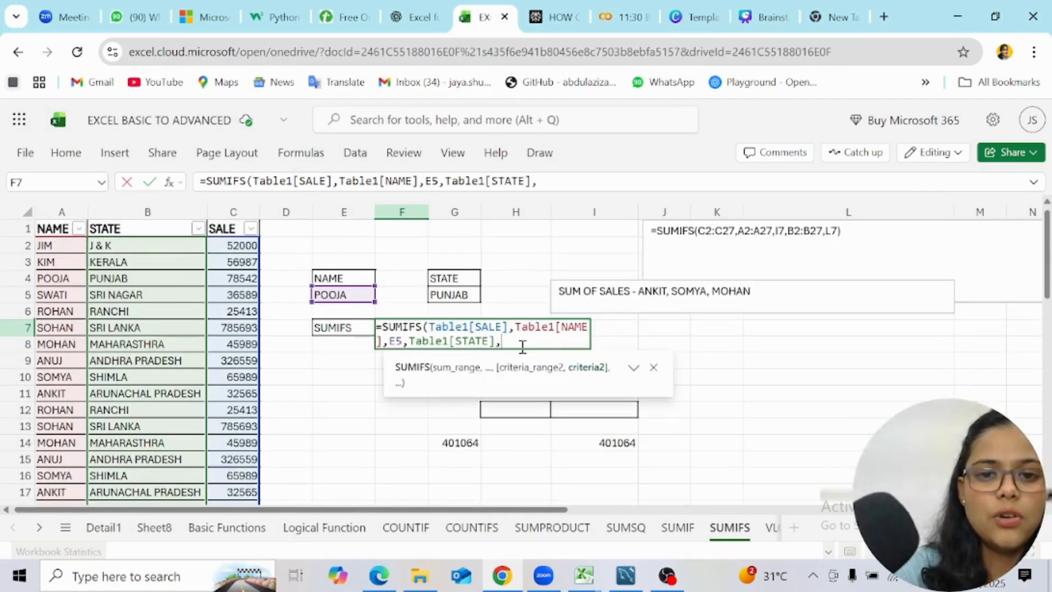
pyautogui.click(449, 295)
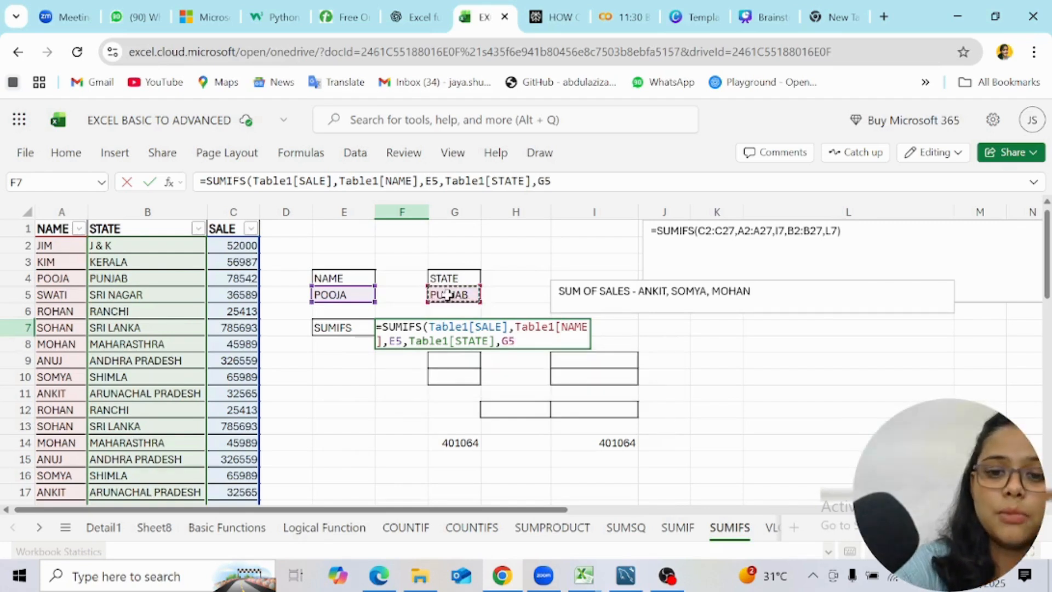
pyautogui.press('Return')
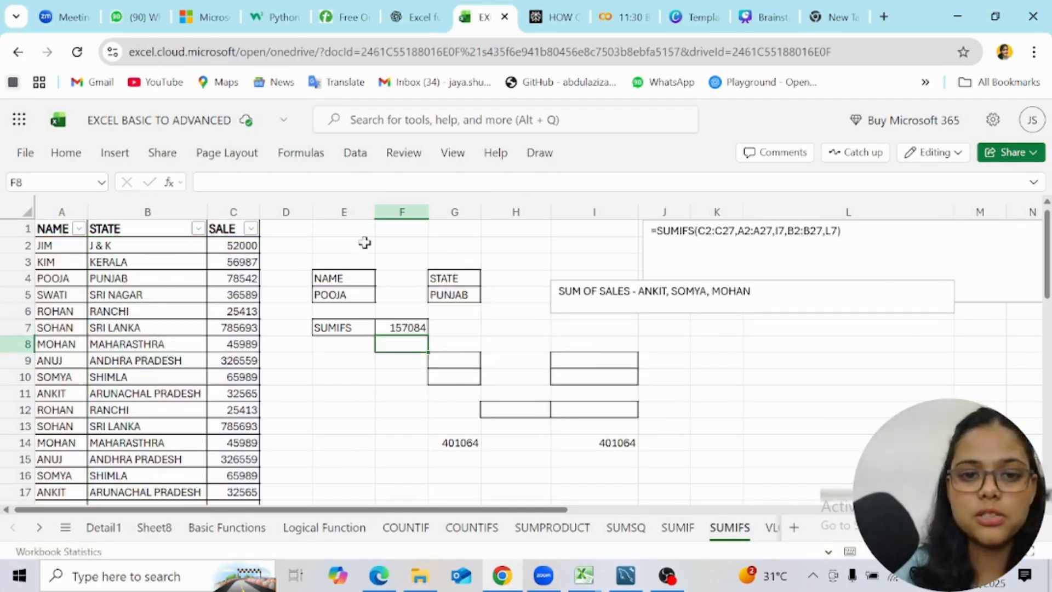
pyautogui.click(412, 327)
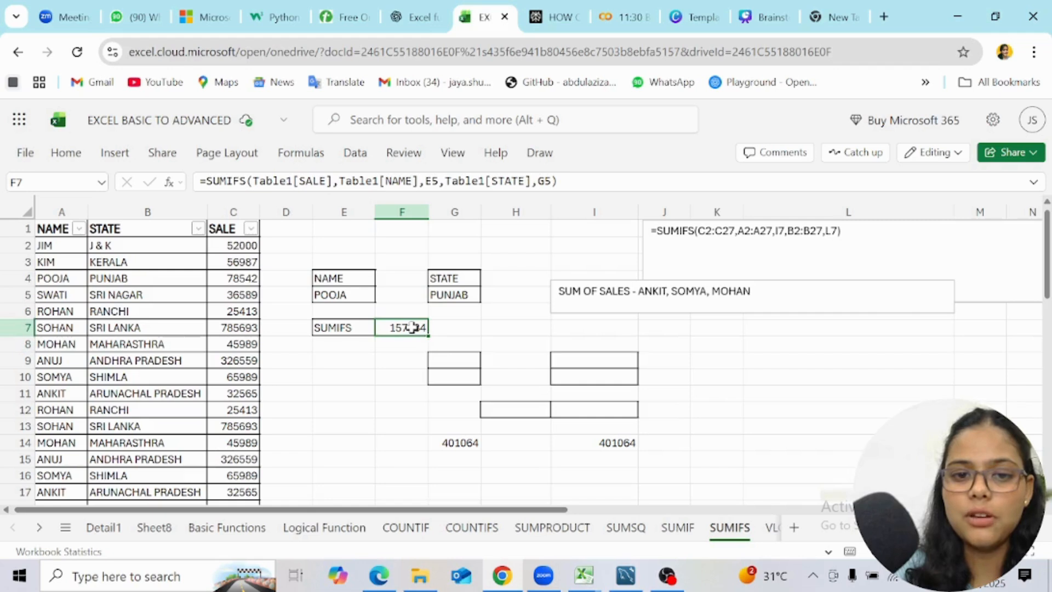
# Set the name in E5 to the one listed in A6 and the state in G5 to RANCHI.
pyautogui.click(329, 296)
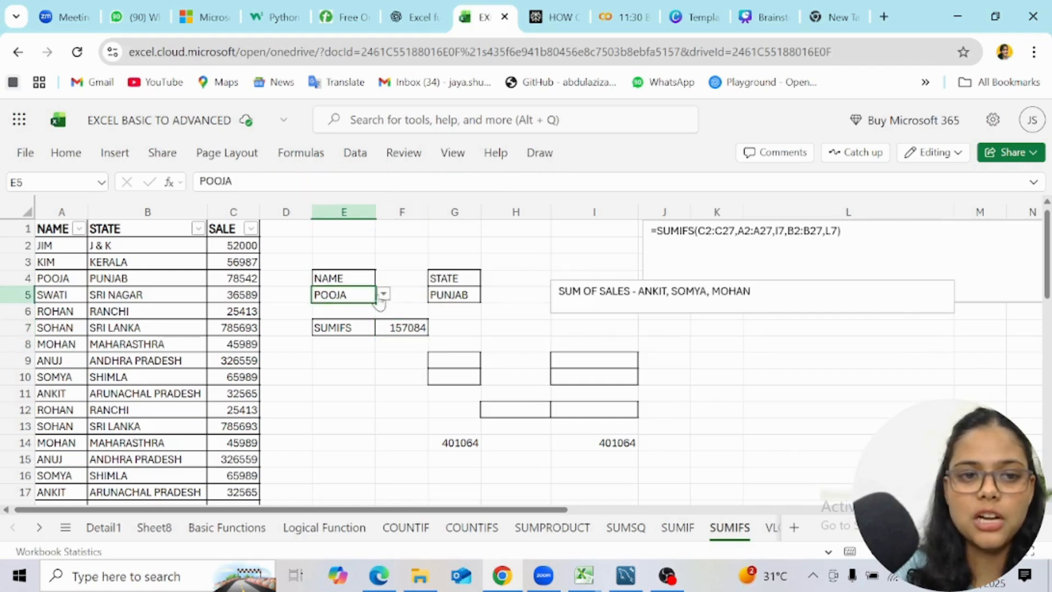
pyautogui.click(384, 295)
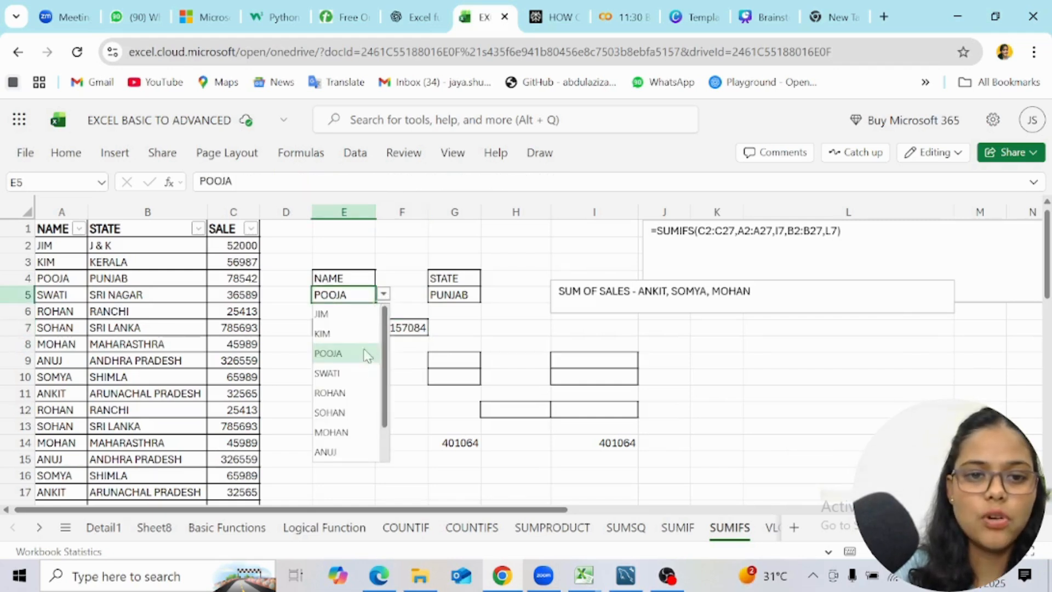
pyautogui.click(335, 397)
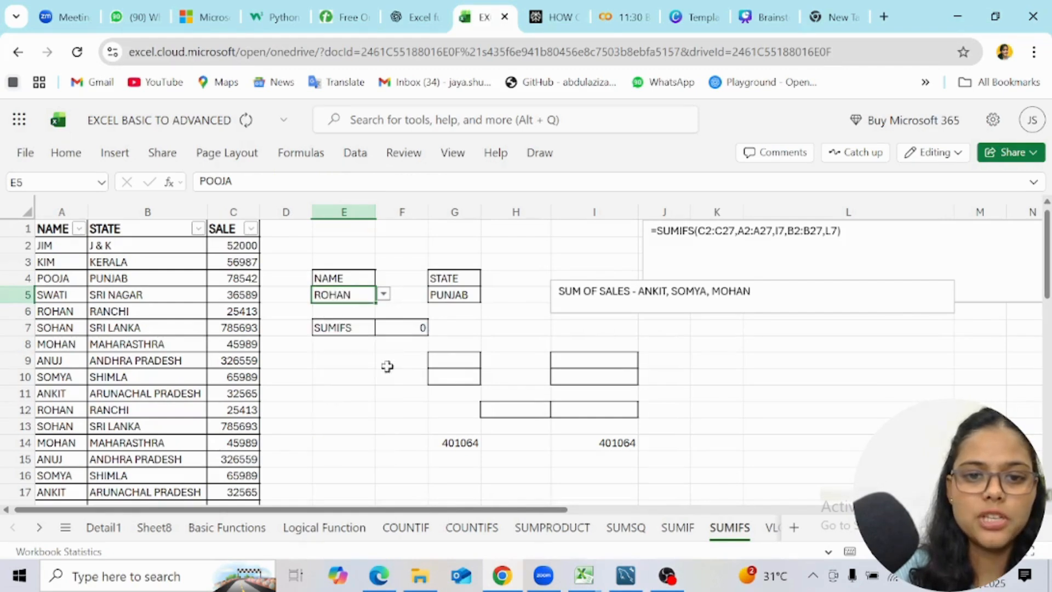
pyautogui.click(464, 299)
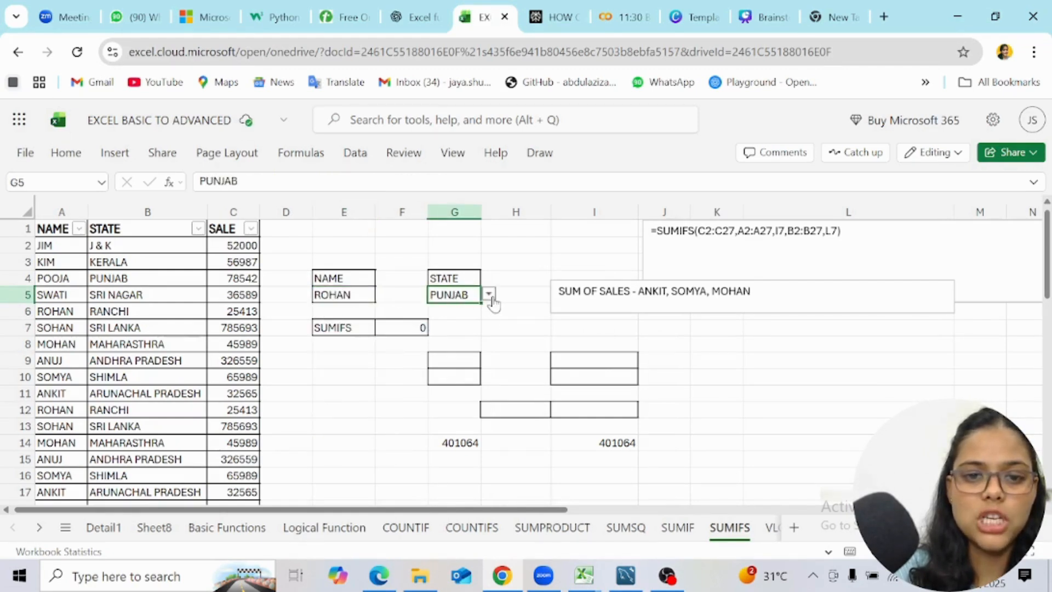
pyautogui.click(488, 295)
pyautogui.click(454, 393)
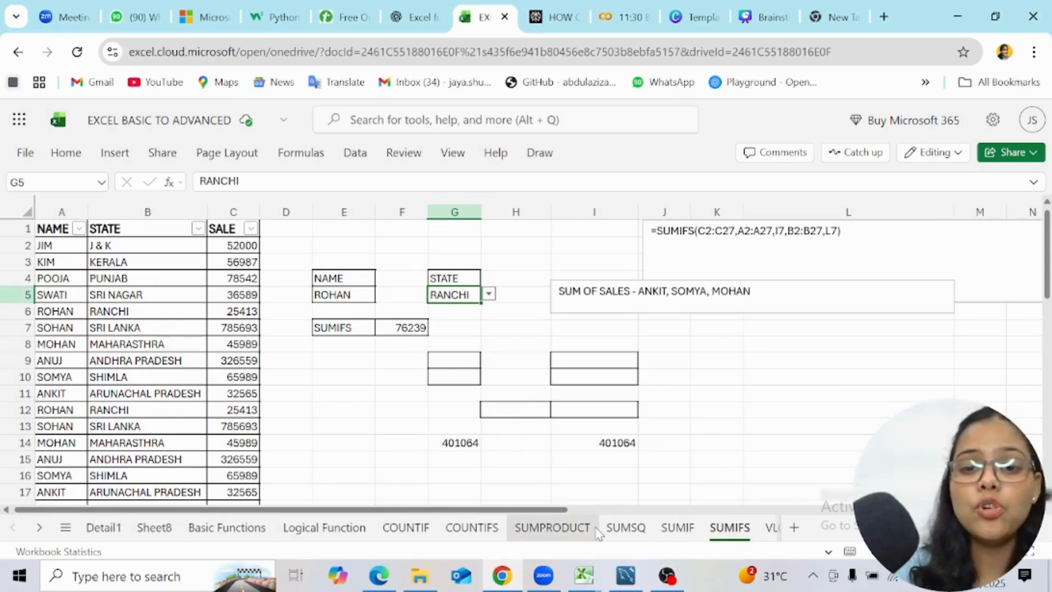
# Move the SUM OF SALES text box slightly left and down so that it starts in column H.
pyautogui.click(570, 300)
pyautogui.moveTo(569, 300); pyautogui.dragTo(529, 313)
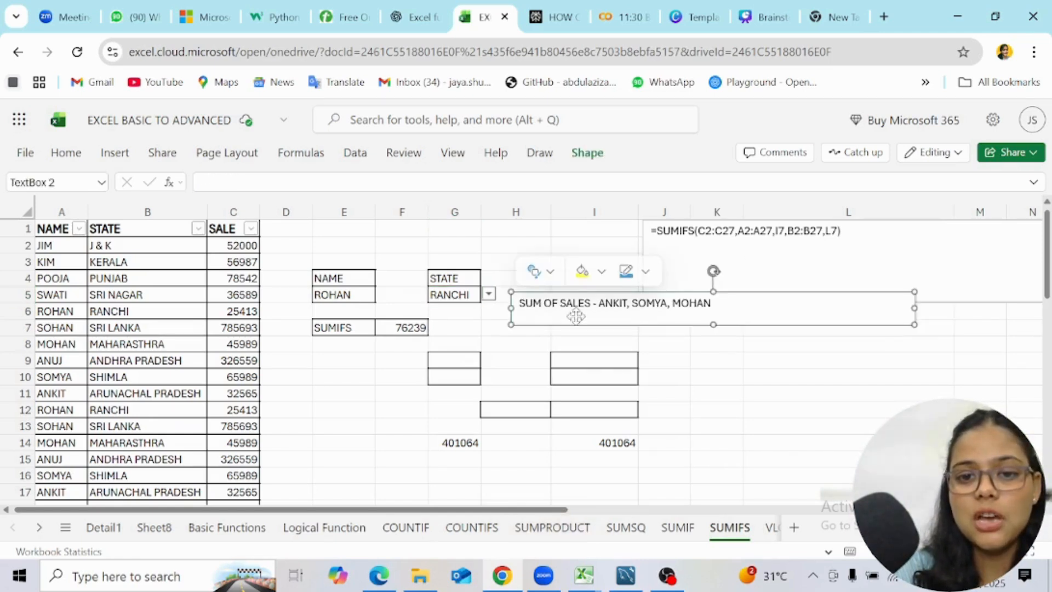
pyautogui.click(693, 350)
# Examine the SUM and SUMIFS formulas in I14 and G14, including the outer SUM function.
pyautogui.click(612, 441)
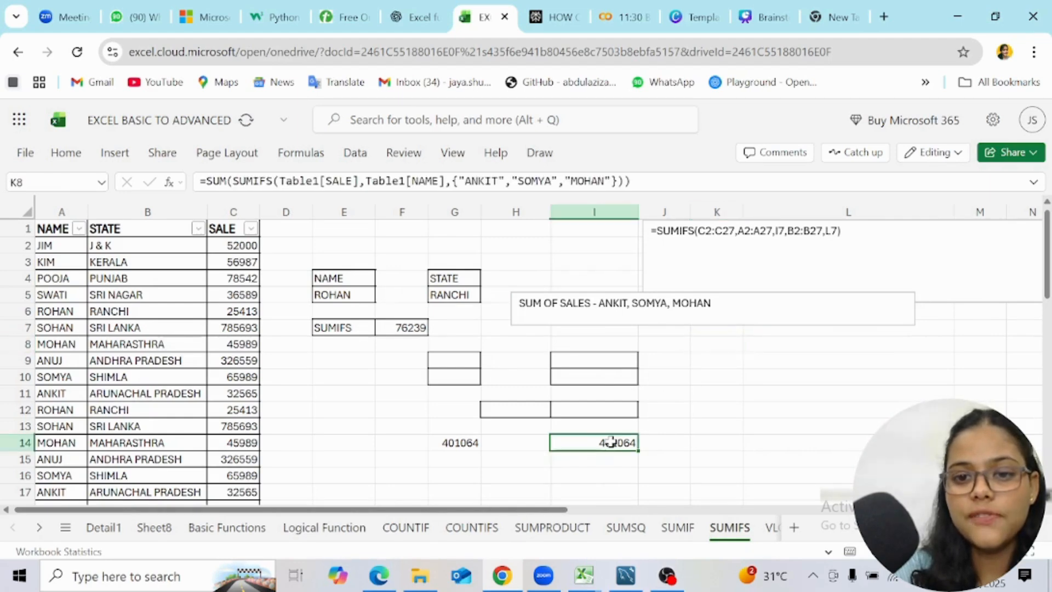
pyautogui.doubleClick(612, 441)
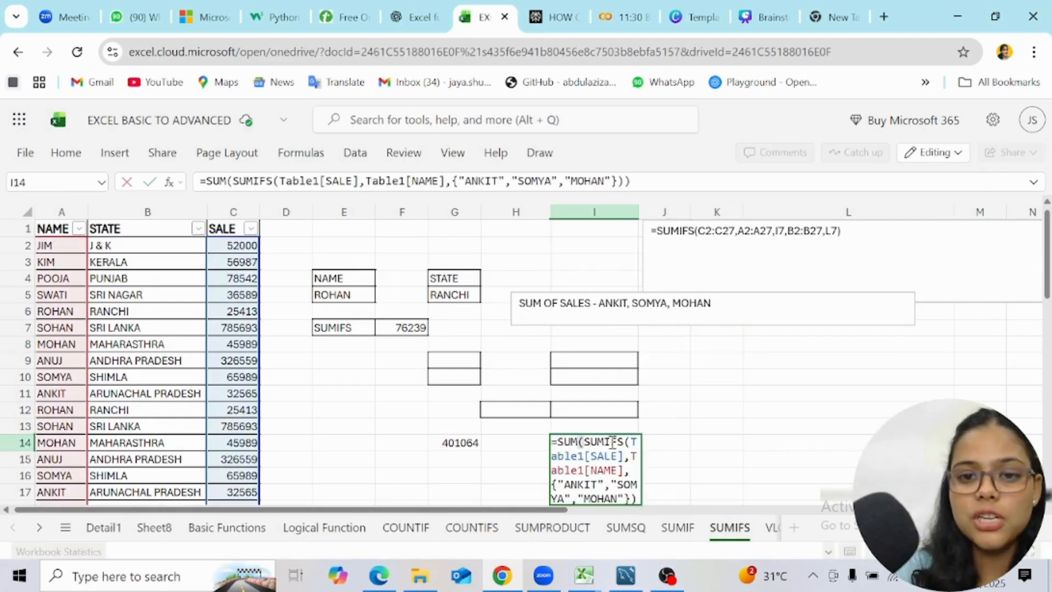
pyautogui.scroll(-1, 746, 439)
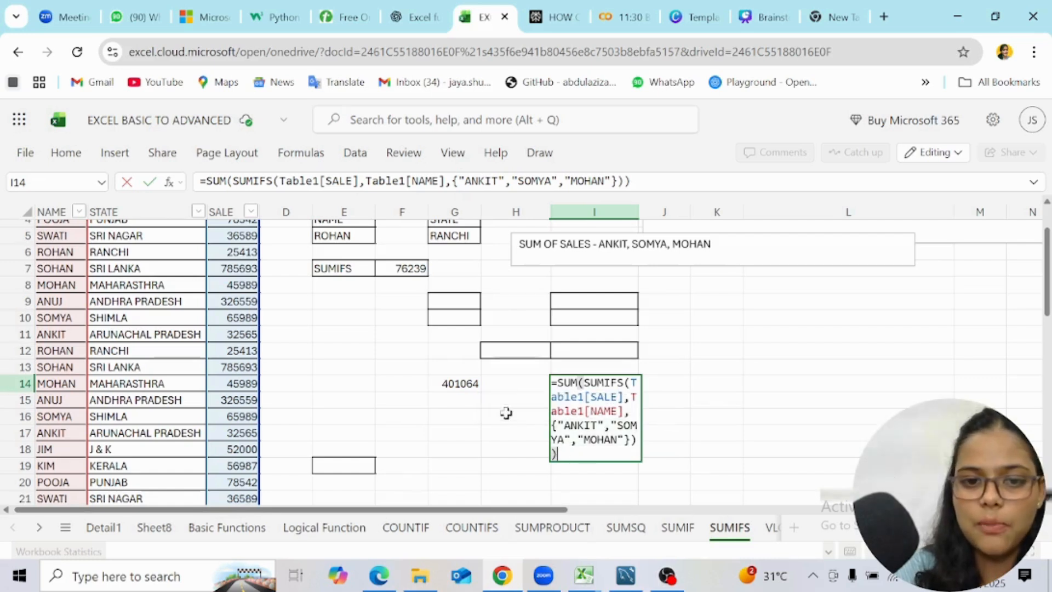
pyautogui.doubleClick(468, 386)
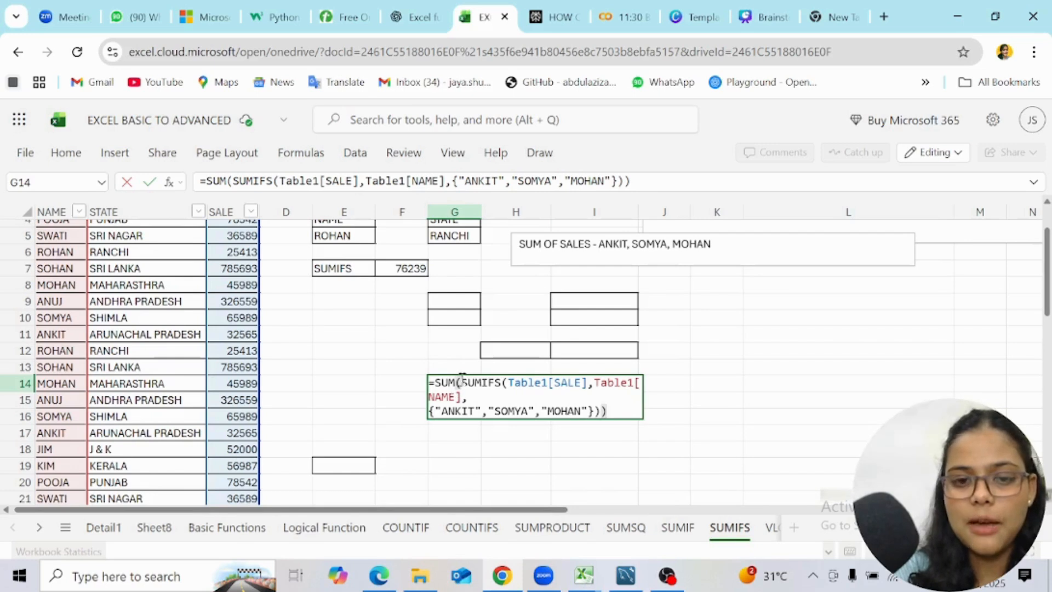
pyautogui.moveTo(454, 384)
pyautogui.moveTo(454, 385); pyautogui.dragTo(430, 385)
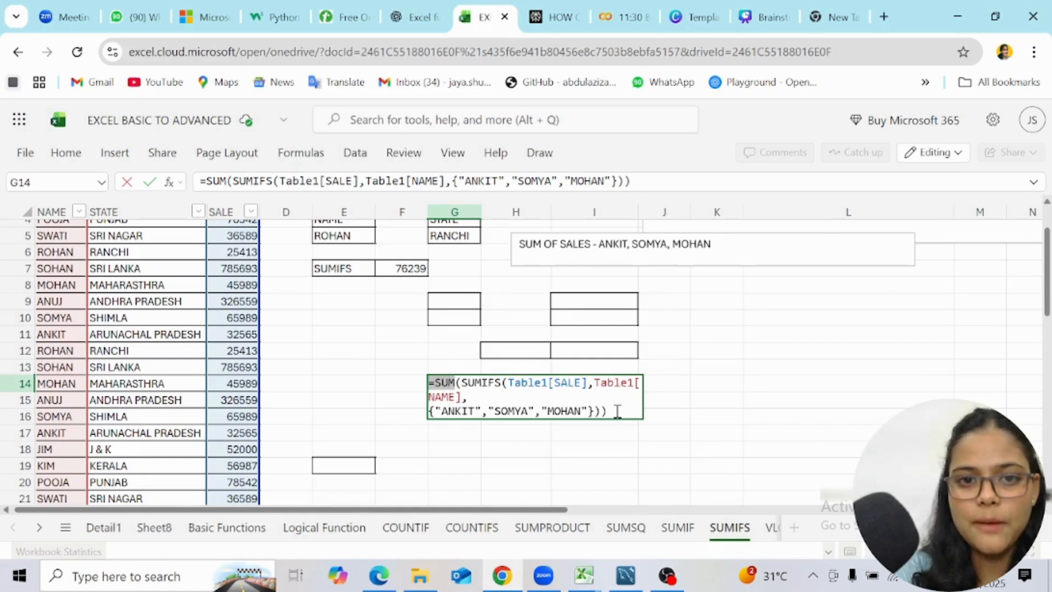
# Copy the entire formula text from G14 and insert a new text box on the sheet.
pyautogui.moveTo(617, 411); pyautogui.dragTo(430, 377)
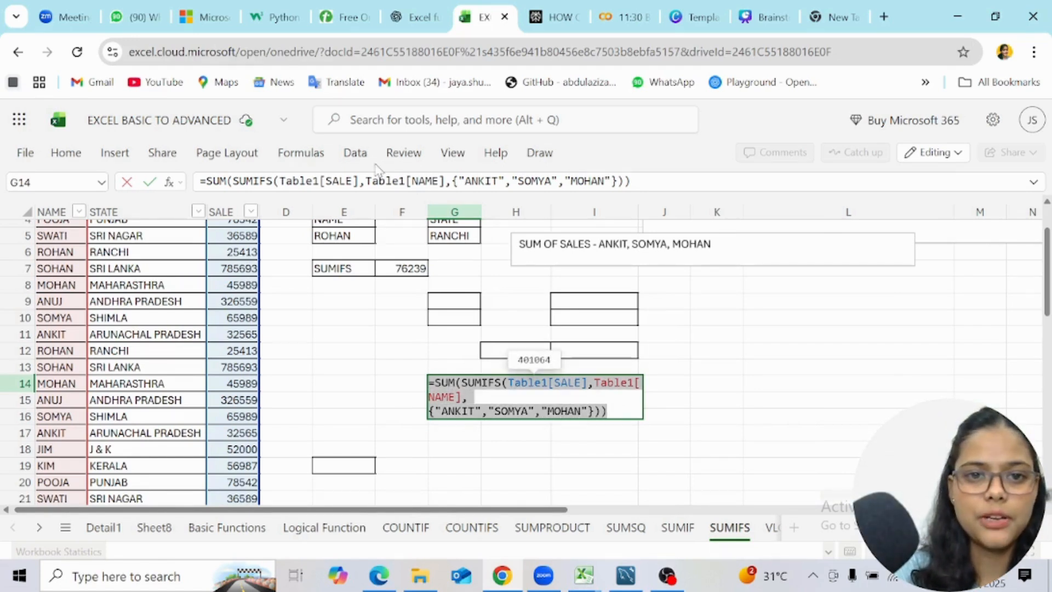
pyautogui.click(353, 159)
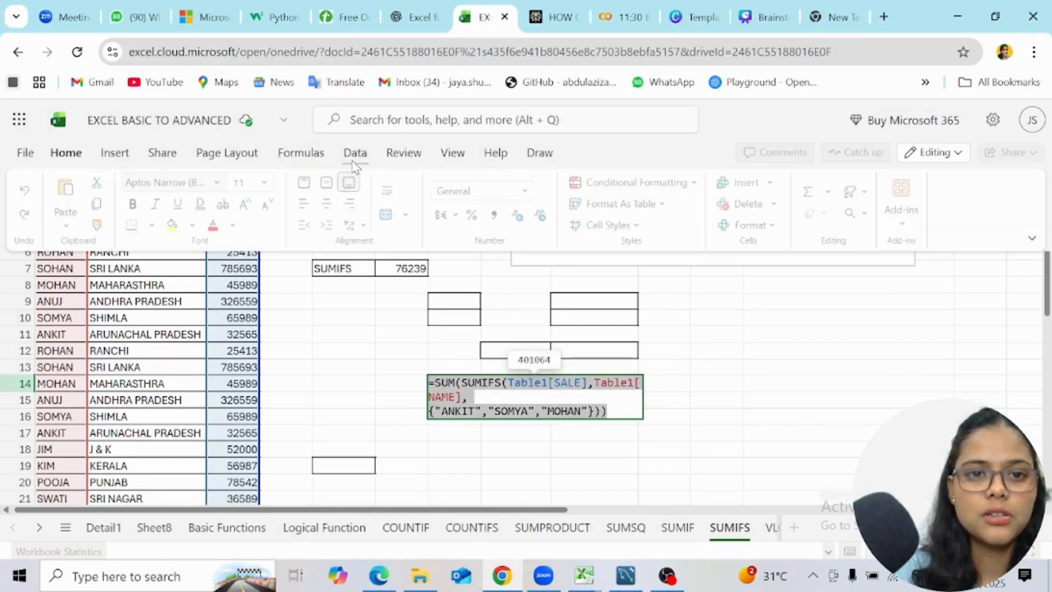
pyautogui.click(113, 154)
pyautogui.click(770, 368)
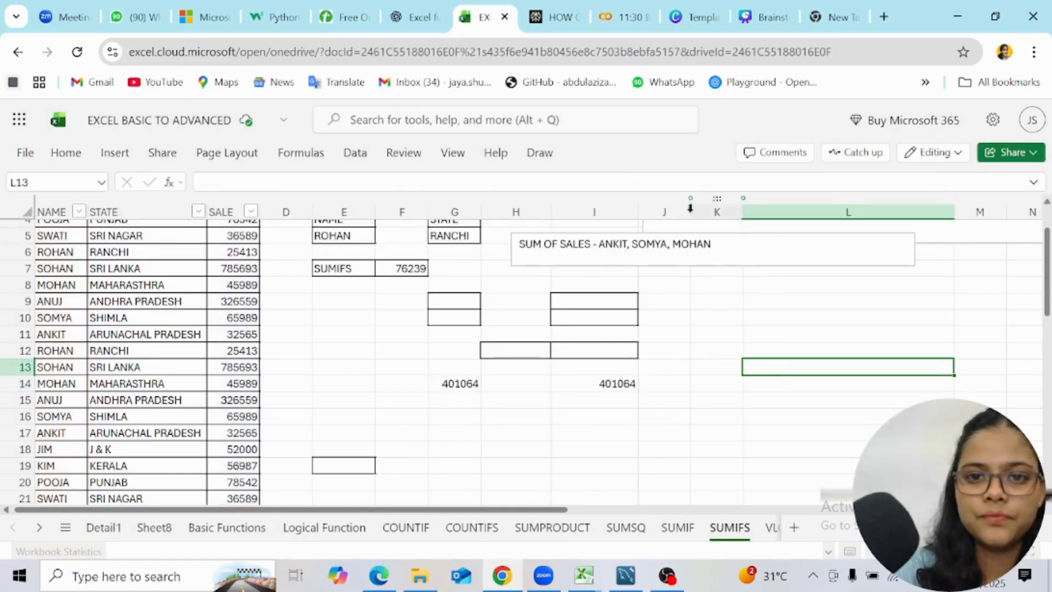
pyautogui.click(114, 154)
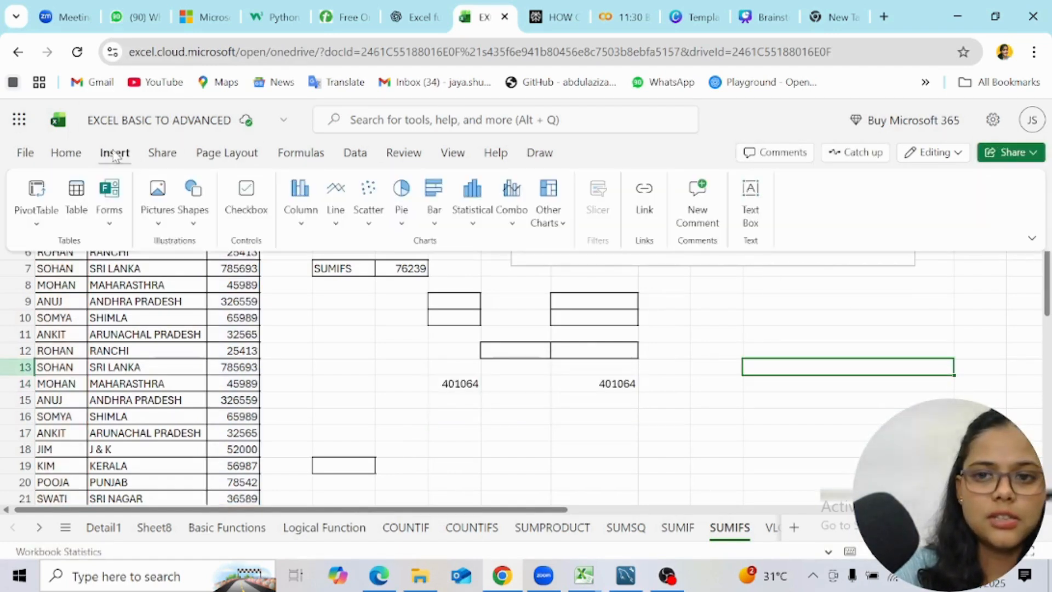
pyautogui.click(750, 206)
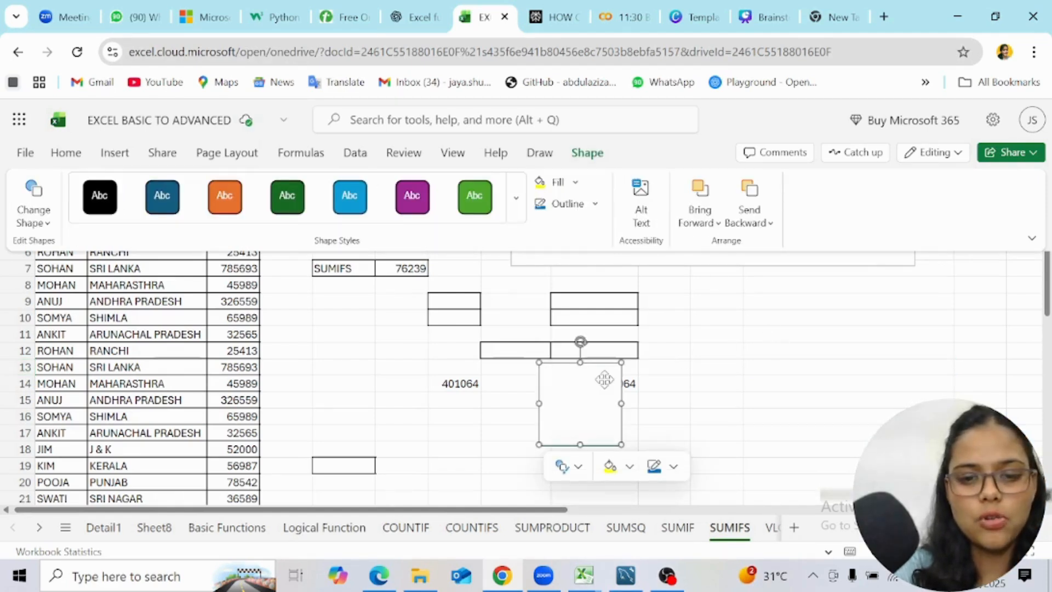
# Widen the new text box into column L and lower its upper edge to just below I14.
pyautogui.click(587, 387)
pyautogui.click(588, 389)
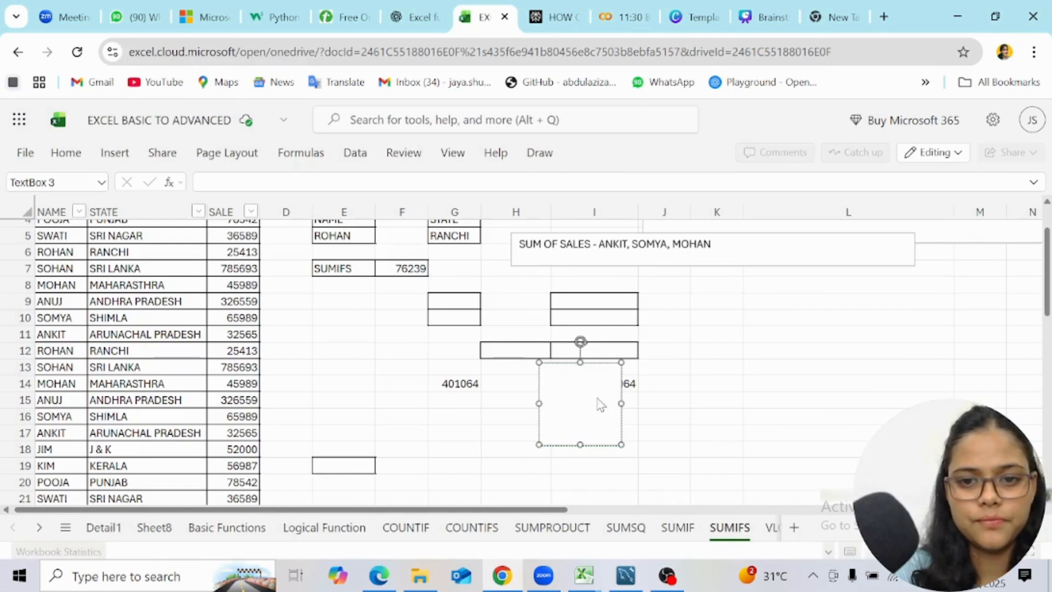
pyautogui.moveTo(620, 403); pyautogui.dragTo(775, 404)
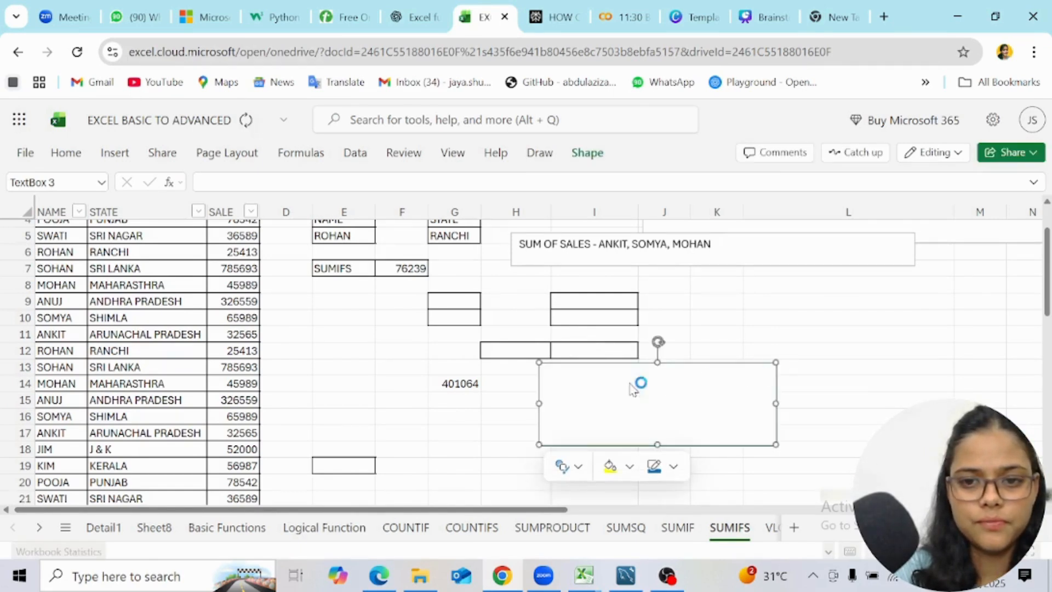
pyautogui.click(595, 387)
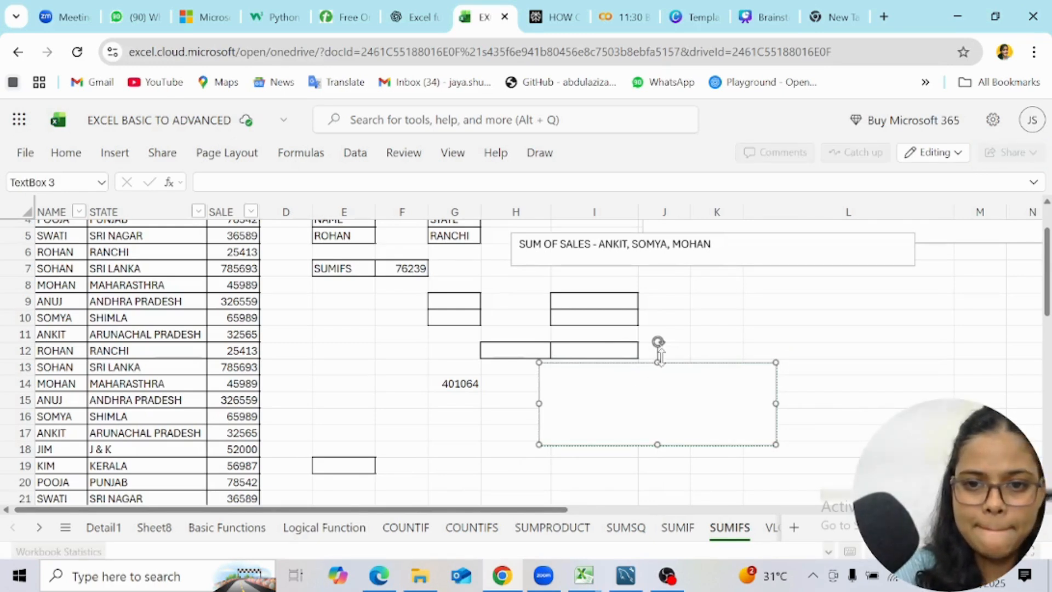
pyautogui.moveTo(661, 365); pyautogui.dragTo(660, 393)
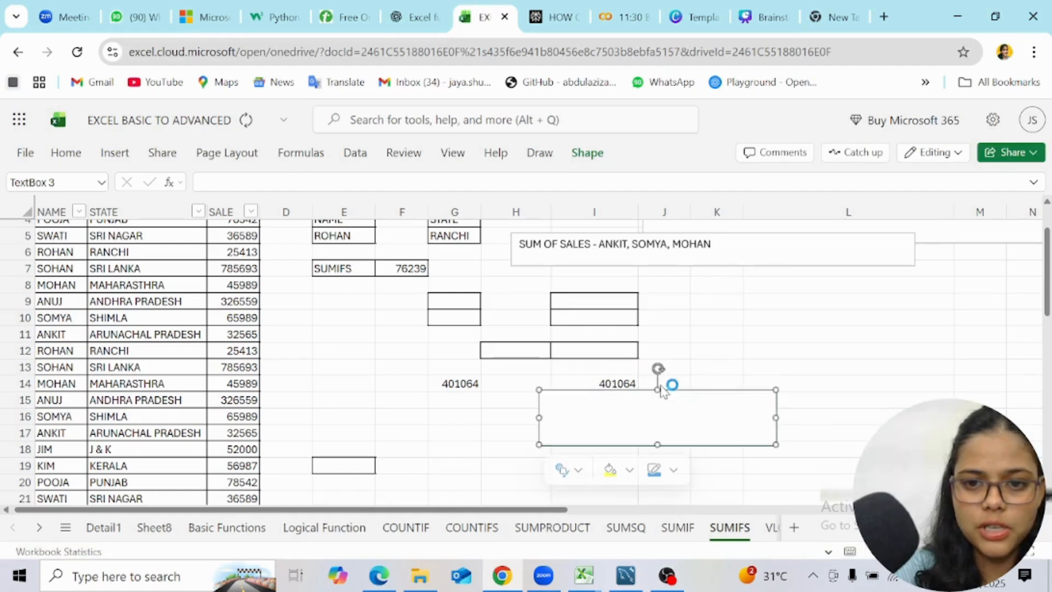
# Paste the copied G14 formula into the text box and move the box to columns K and L, below the SUM OF SALES note.
pyautogui.click(577, 406)
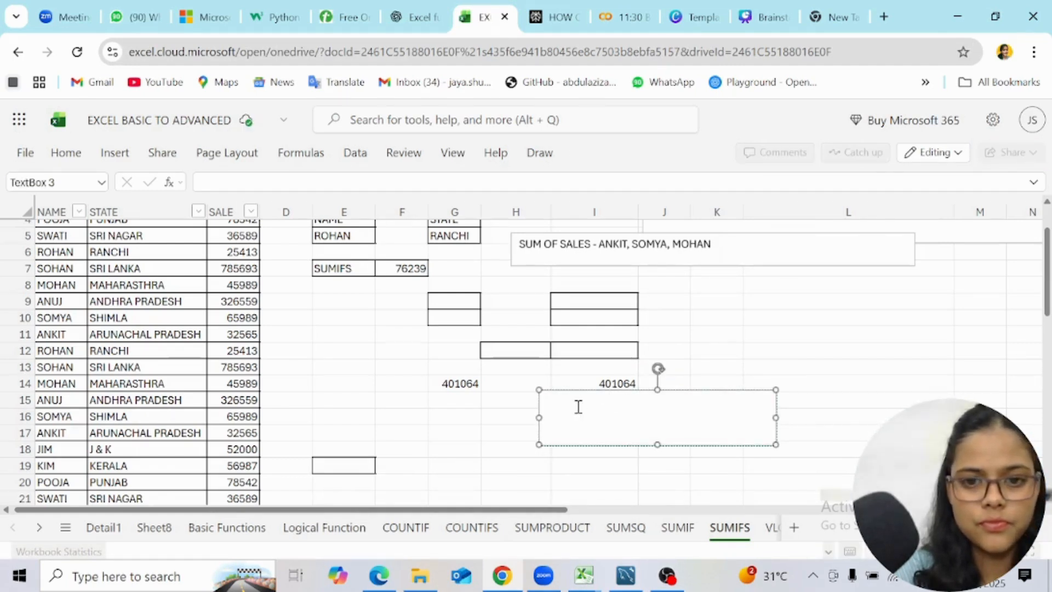
pyautogui.write('=SUM(SUMIFS(Table1[SALE],Table1[NAME],{"ANKIT","SOMYA","MOHAN"}))')
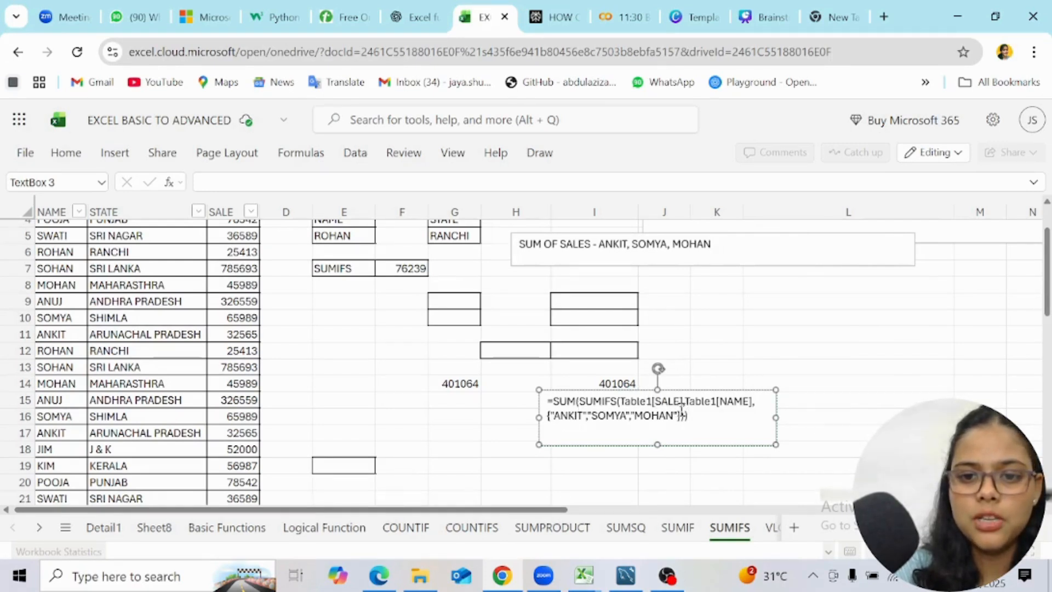
pyautogui.hotkey('ctrl', 'a')
pyautogui.click(723, 366)
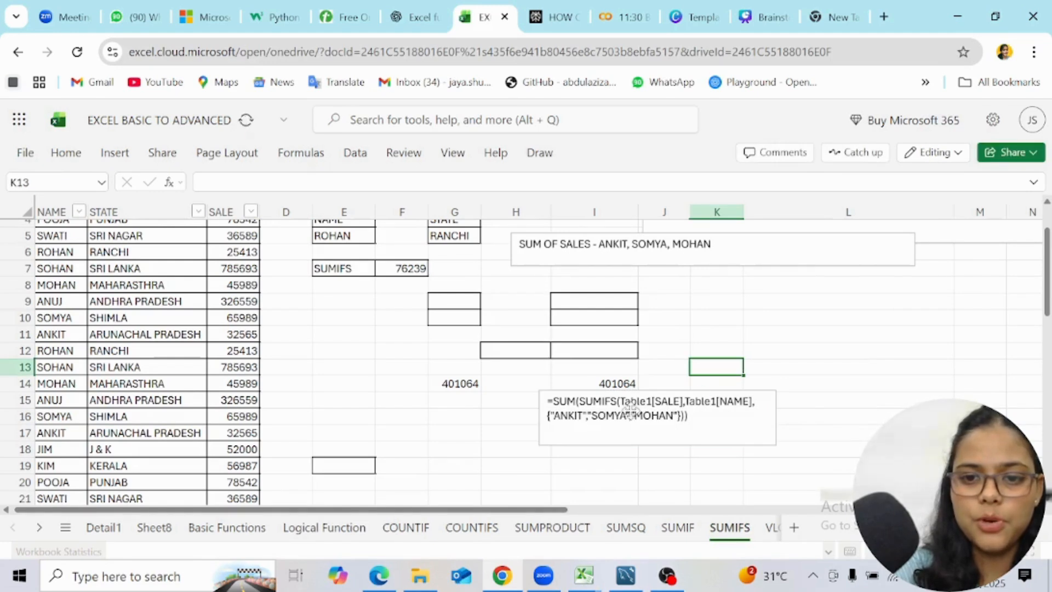
pyautogui.moveTo(629, 409); pyautogui.dragTo(771, 325)
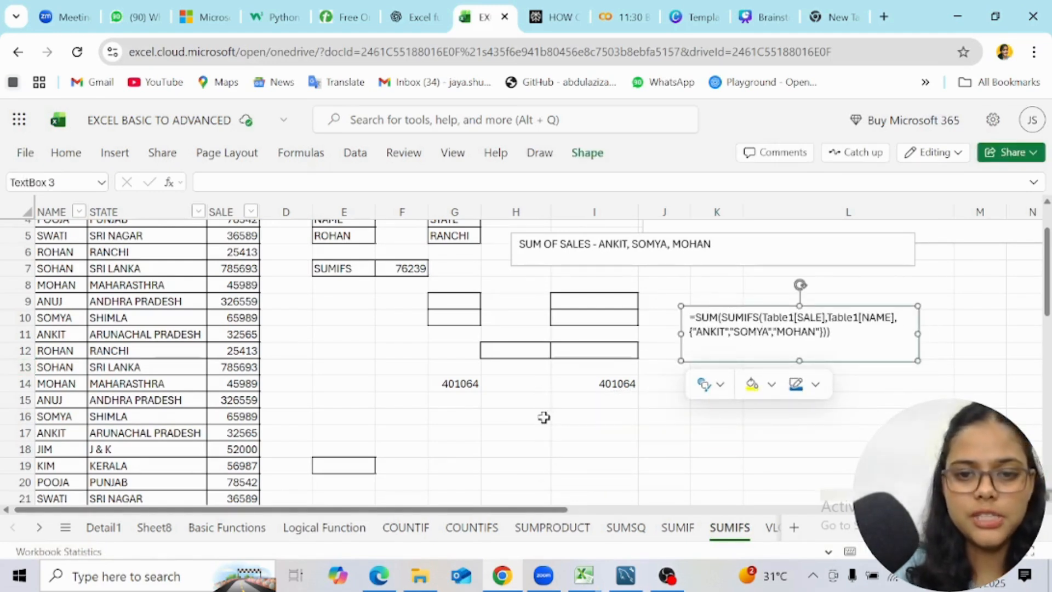
# Begin a SUM formula in H17 with a nested SUMIFS that uses Table1[SALE] as its sum range.
pyautogui.click(489, 431)
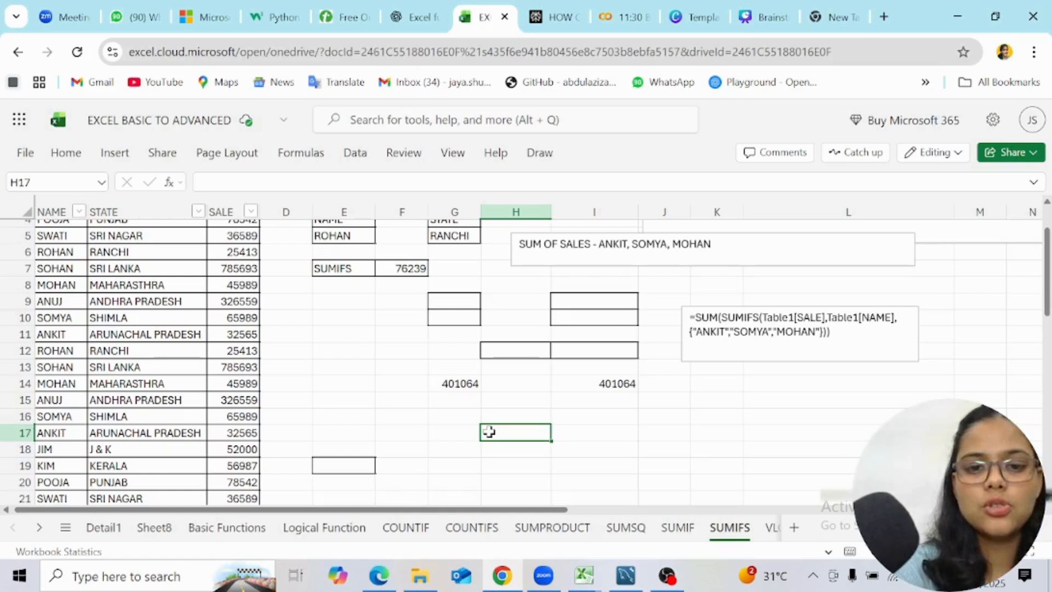
pyautogui.write('=SUM')
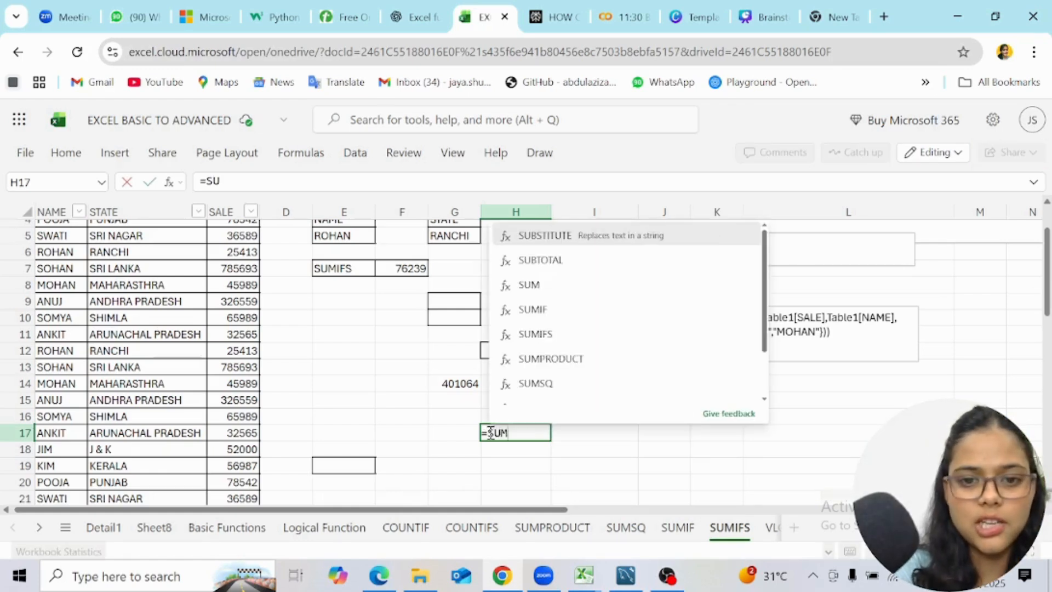
pyautogui.write('(S')
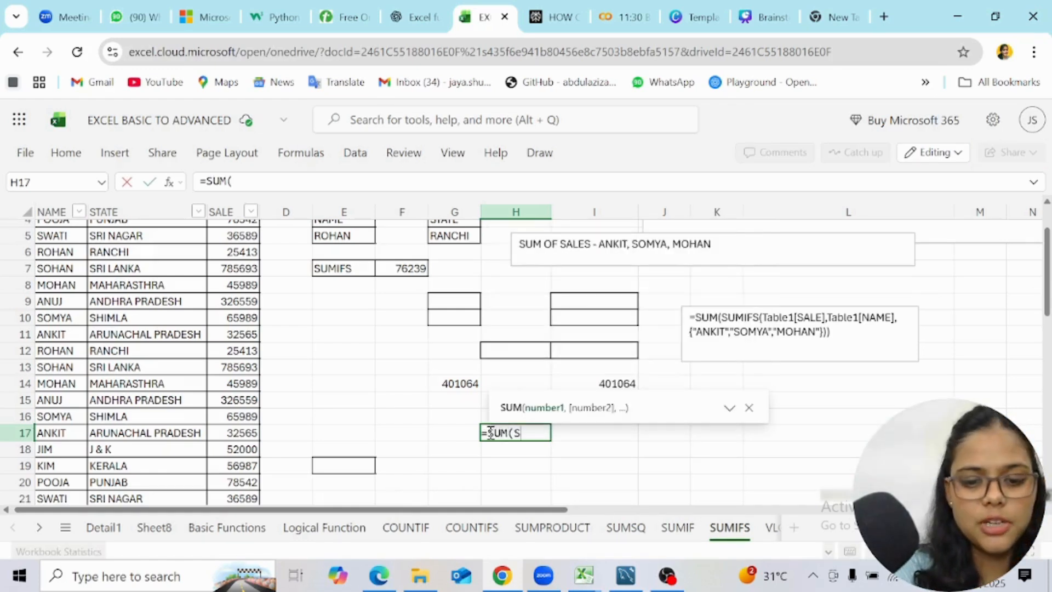
pyautogui.write('UMIDF')
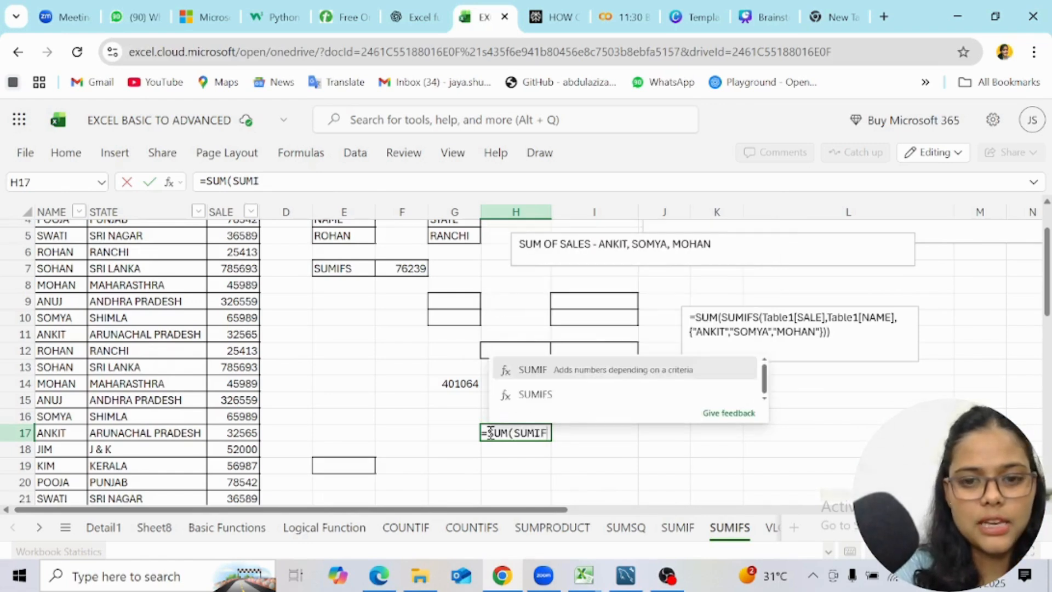
pyautogui.write('S(')
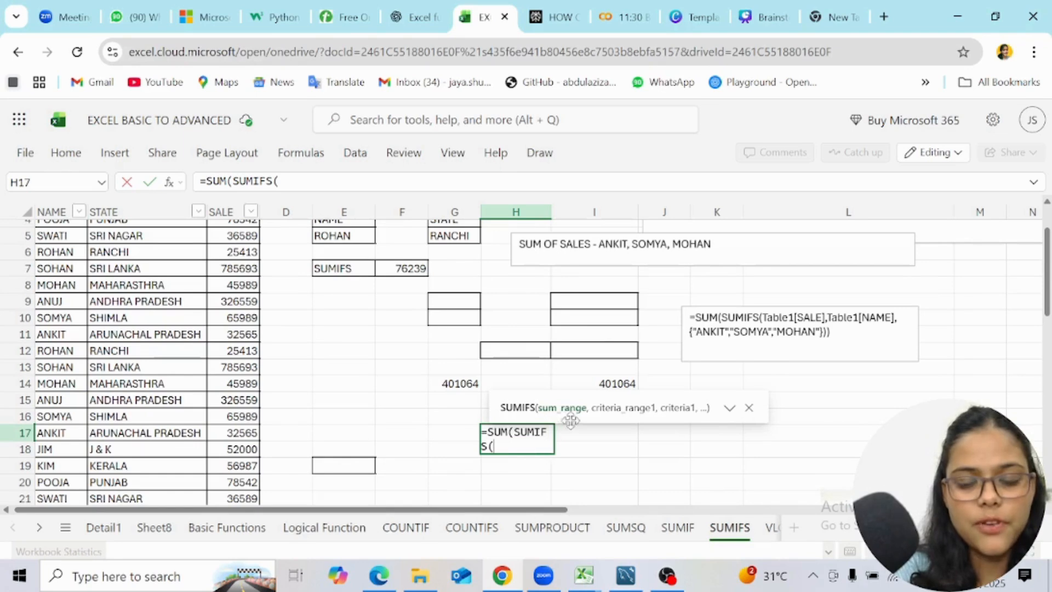
pyautogui.scroll(1, 213, 256)
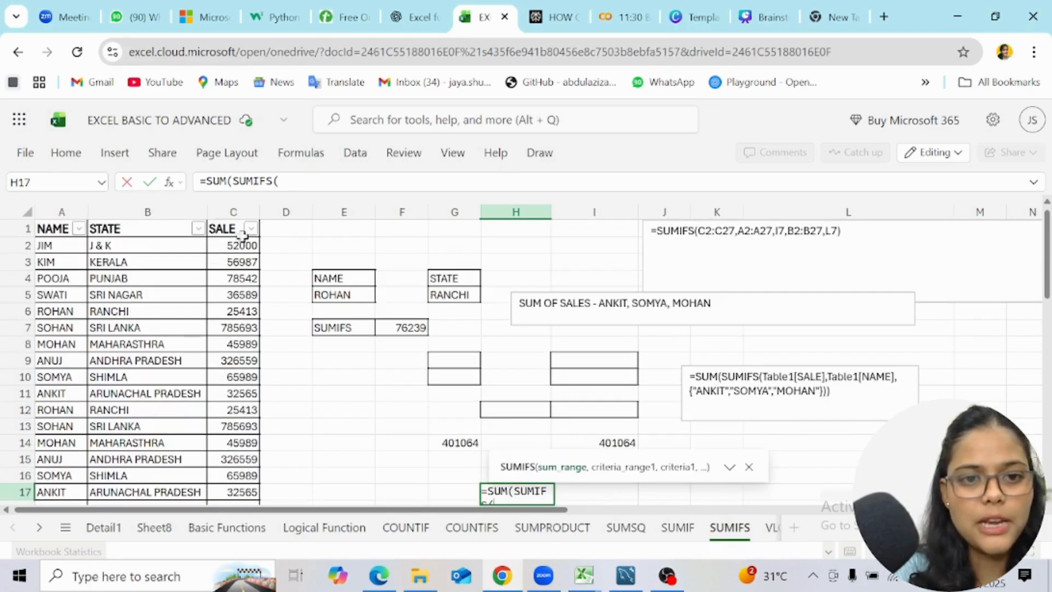
pyautogui.click(231, 244)
pyautogui.hotkey('ctrl', 'shift', 'Down')
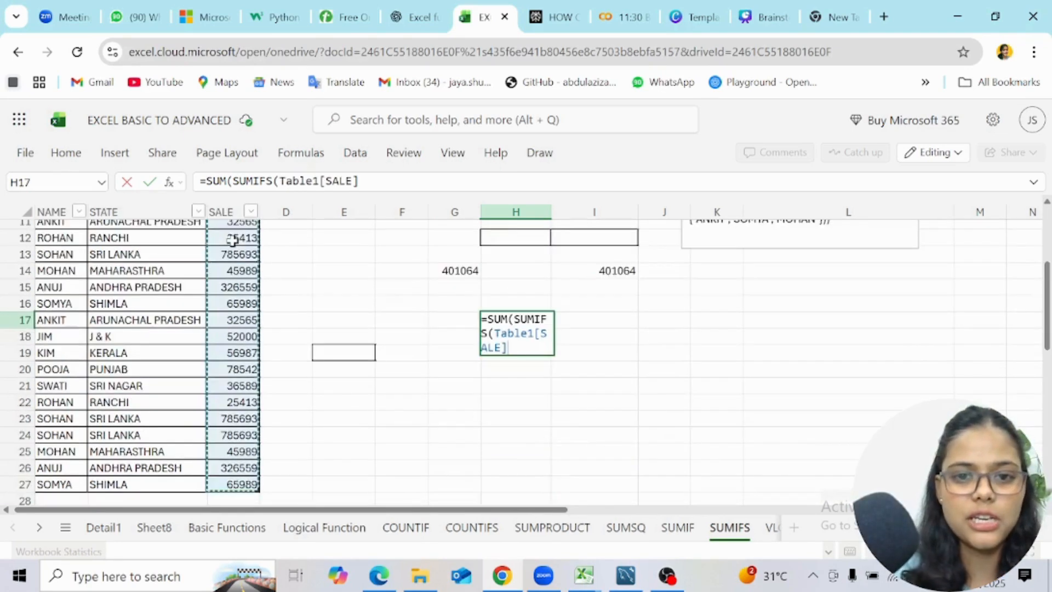
pyautogui.write(',')
# Add the NAME column, Table1[NAME], as the first criteria range of the SUMIFS in H17.
pyautogui.scroll(3, 520, 275)
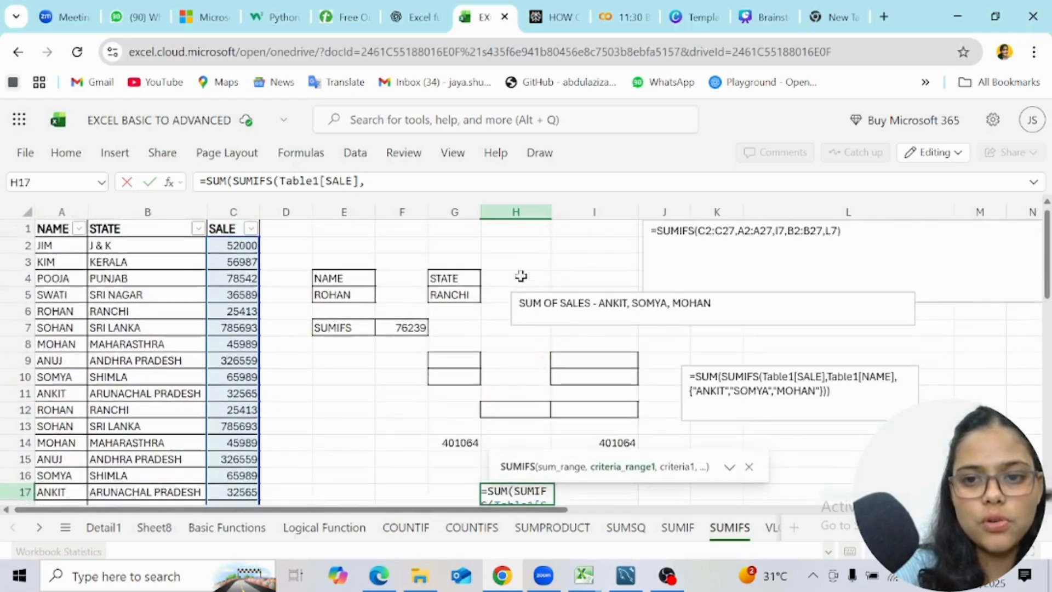
pyautogui.scroll(-2, 520, 276)
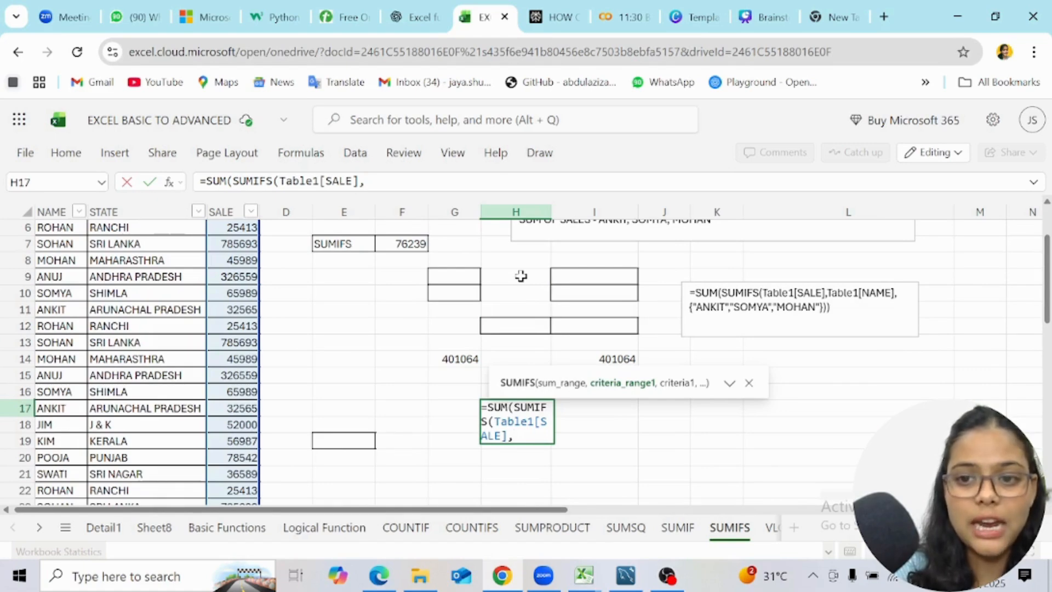
pyautogui.scroll(2, 338, 274)
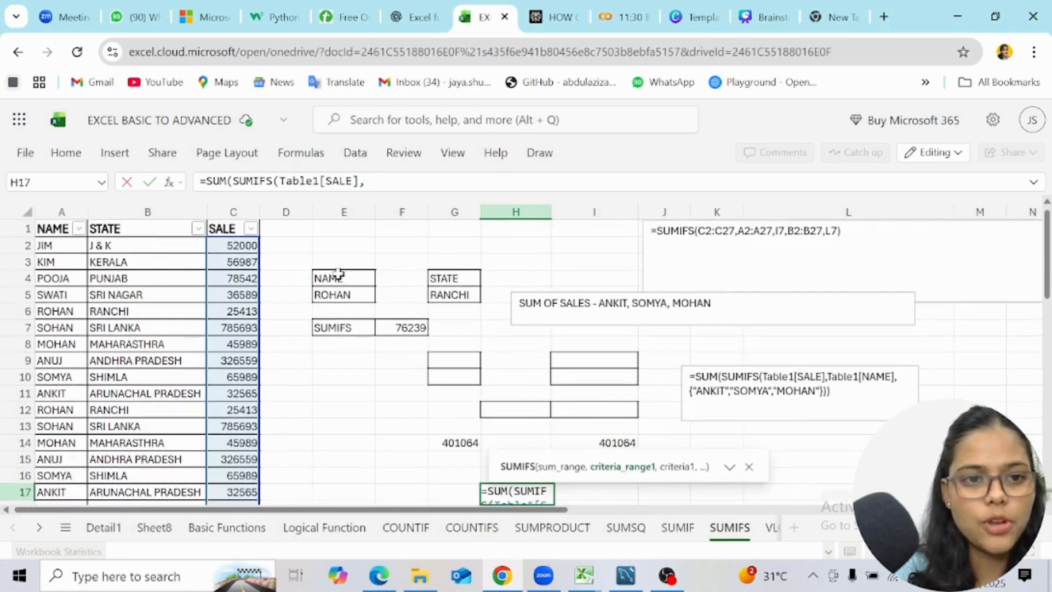
pyautogui.click(65, 241)
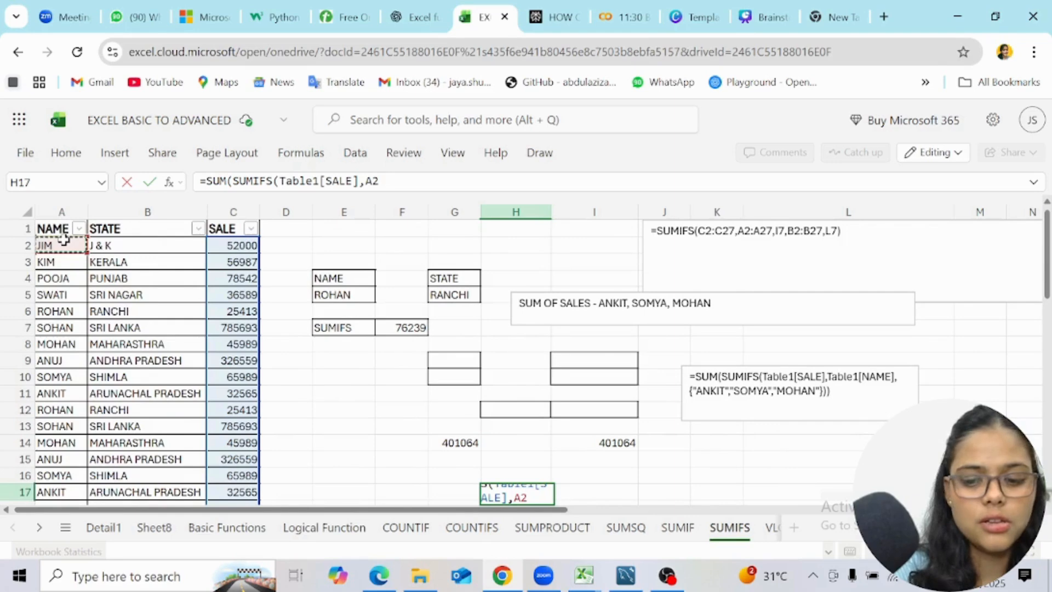
pyautogui.hotkey('ctrl', 'shift', 'Down')
pyautogui.scroll(1, 527, 293)
pyautogui.write(',')
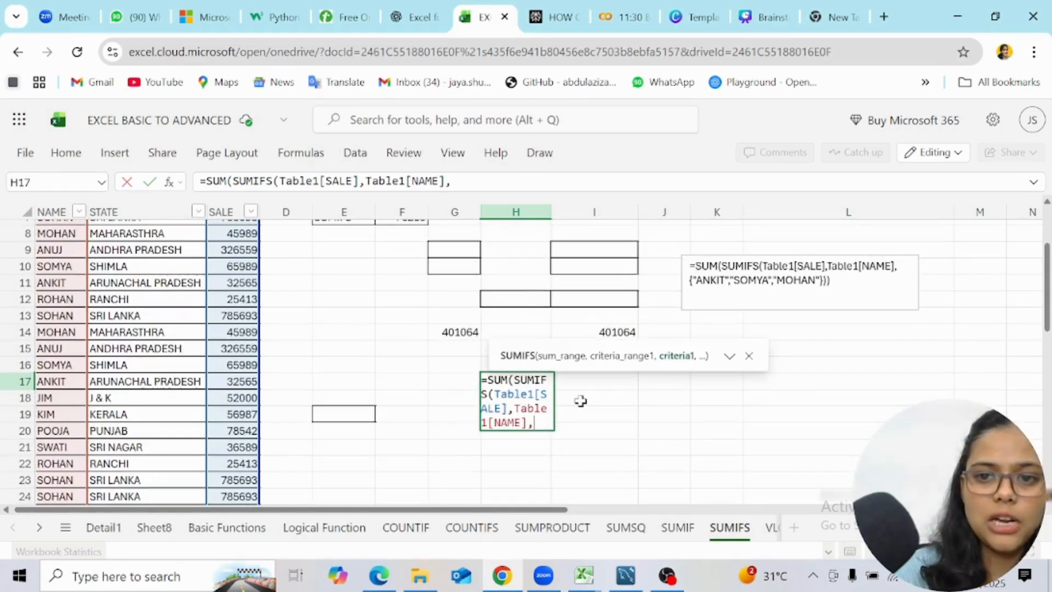
# Complete the H17 formula with a curly-brace array of the three quoted names from the SUM OF SALES note as the criteria.
pyautogui.write('{')
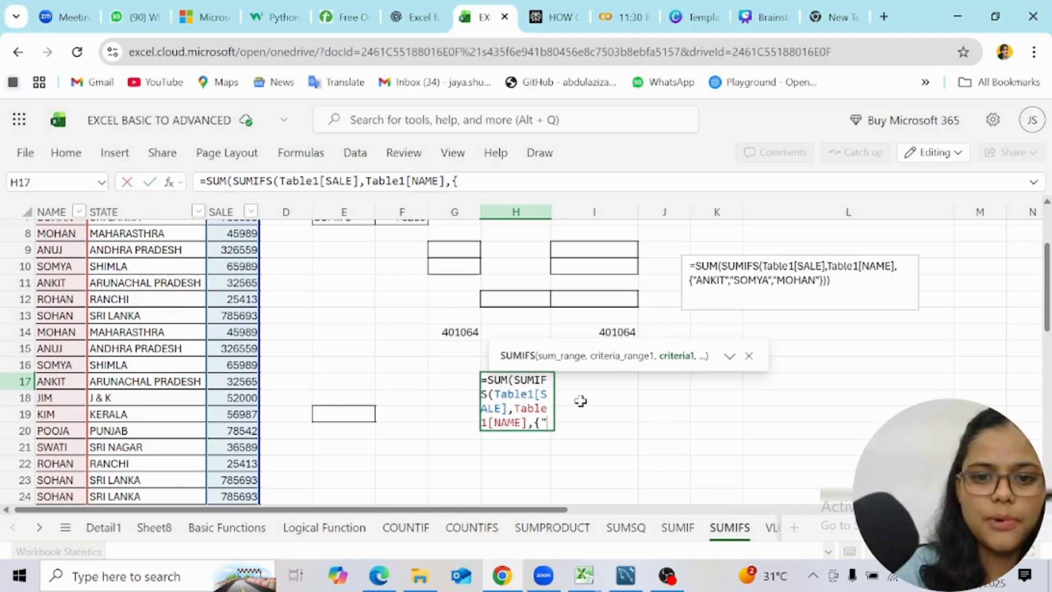
pyautogui.write('"ANKIT",')
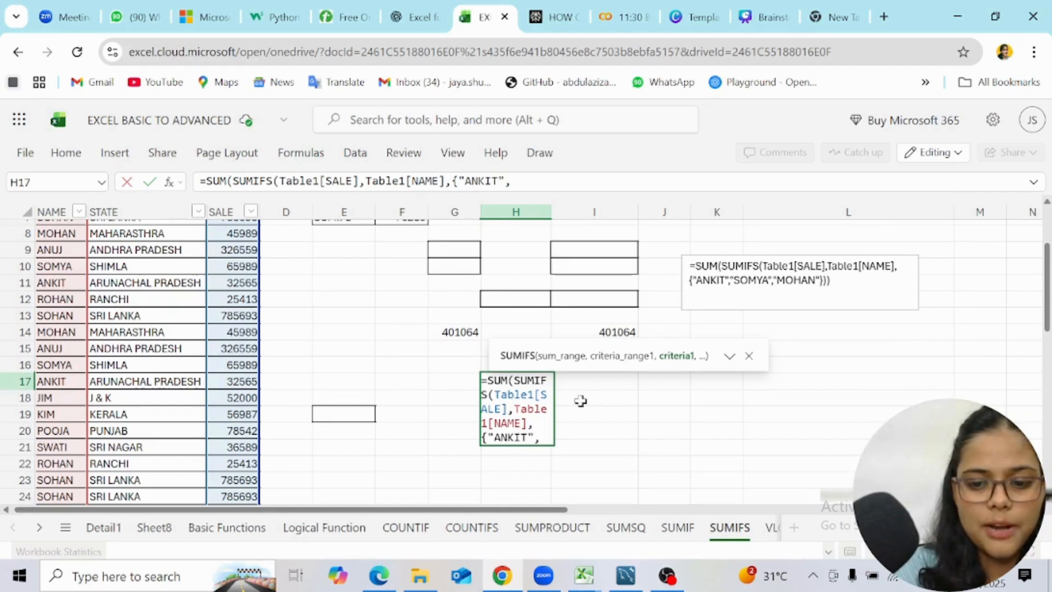
pyautogui.write('"SOMYA",')
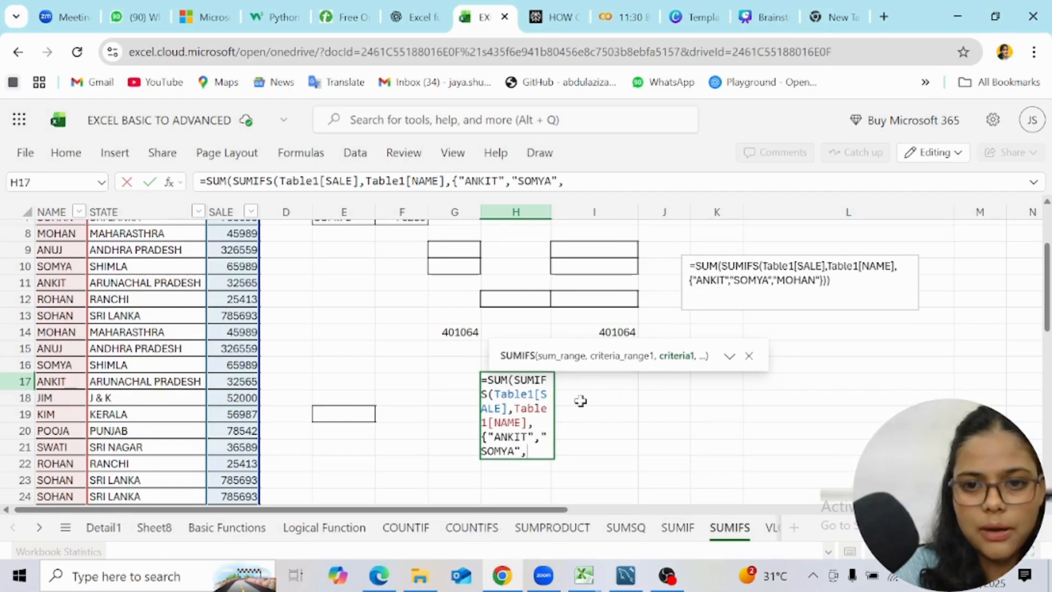
pyautogui.write('"M')
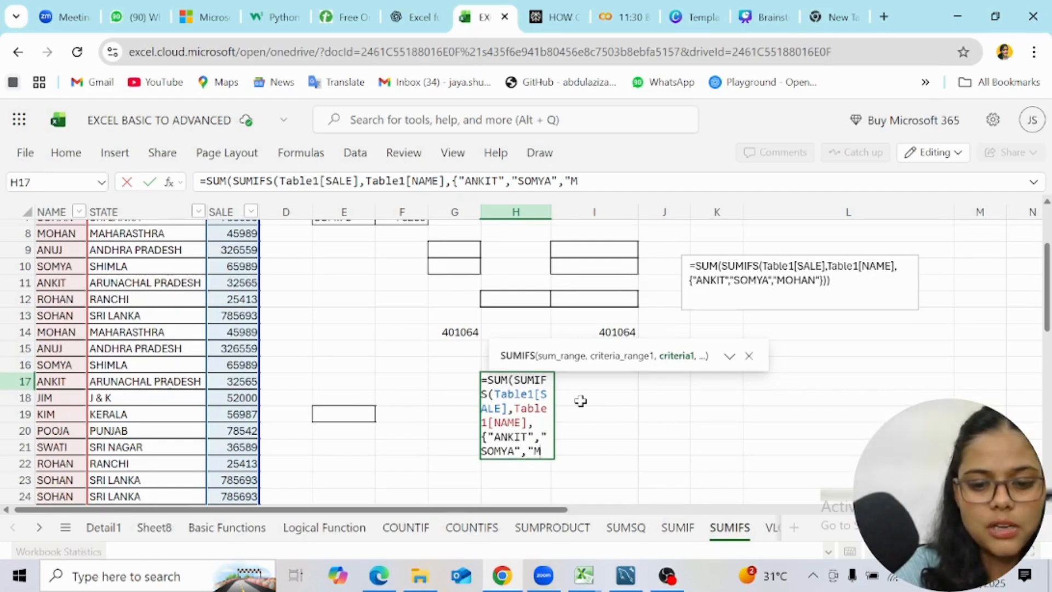
pyautogui.write('OHAN"')
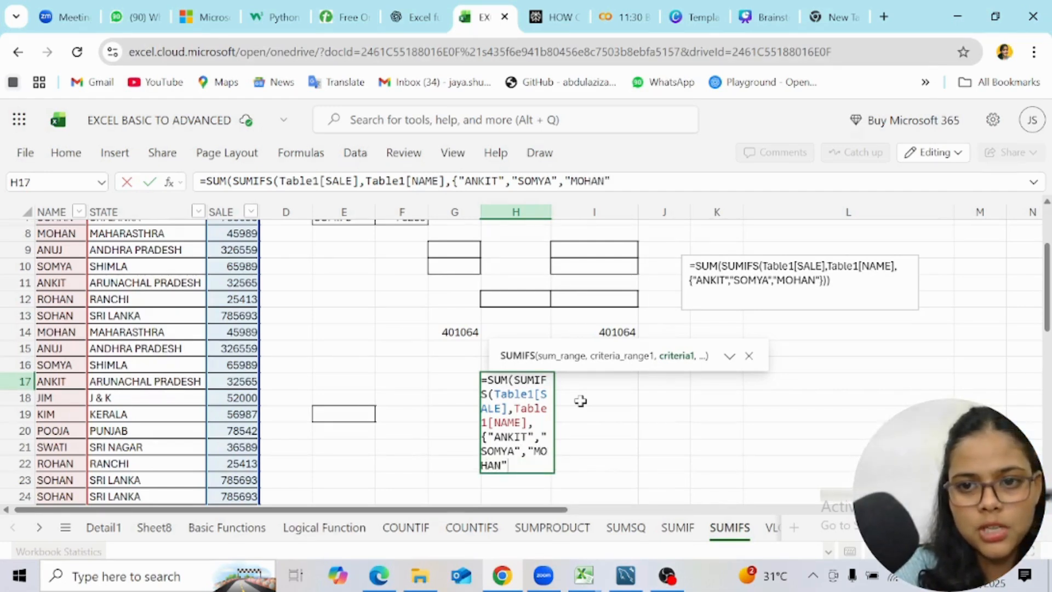
pyautogui.write('}')
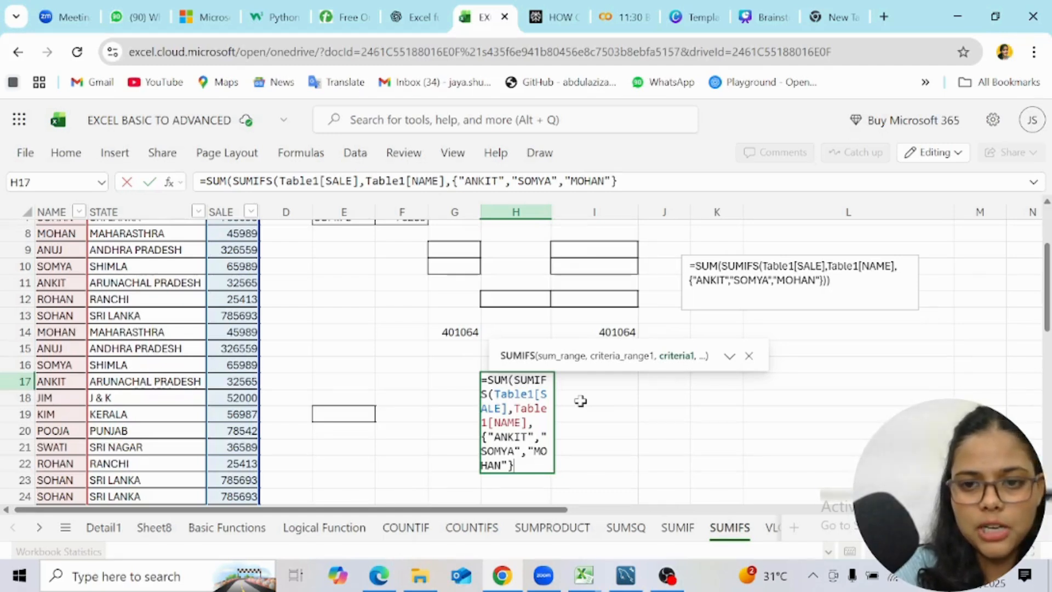
pyautogui.write('))')
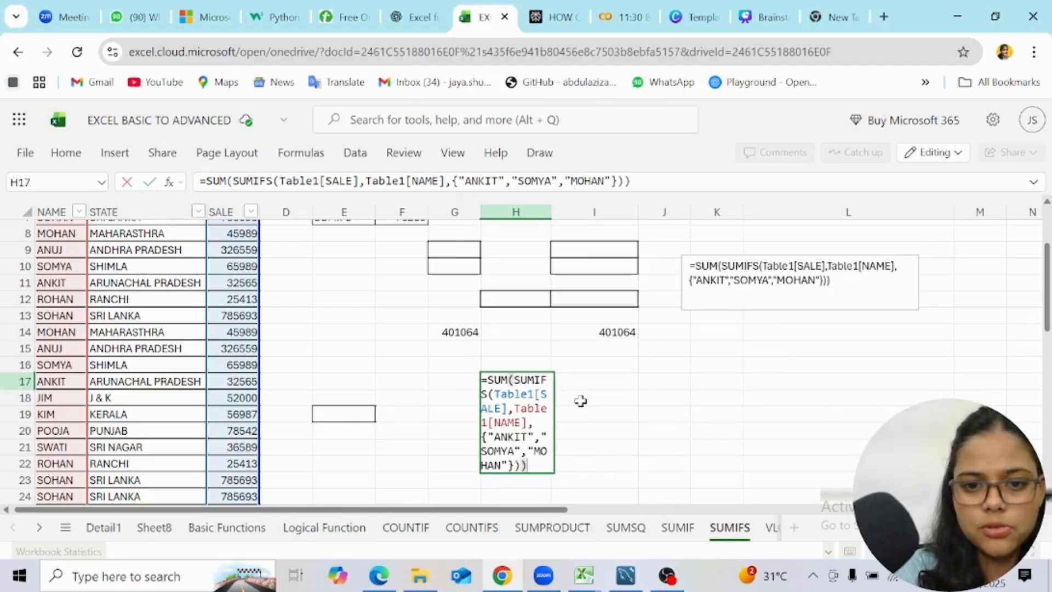
pyautogui.press('Return')
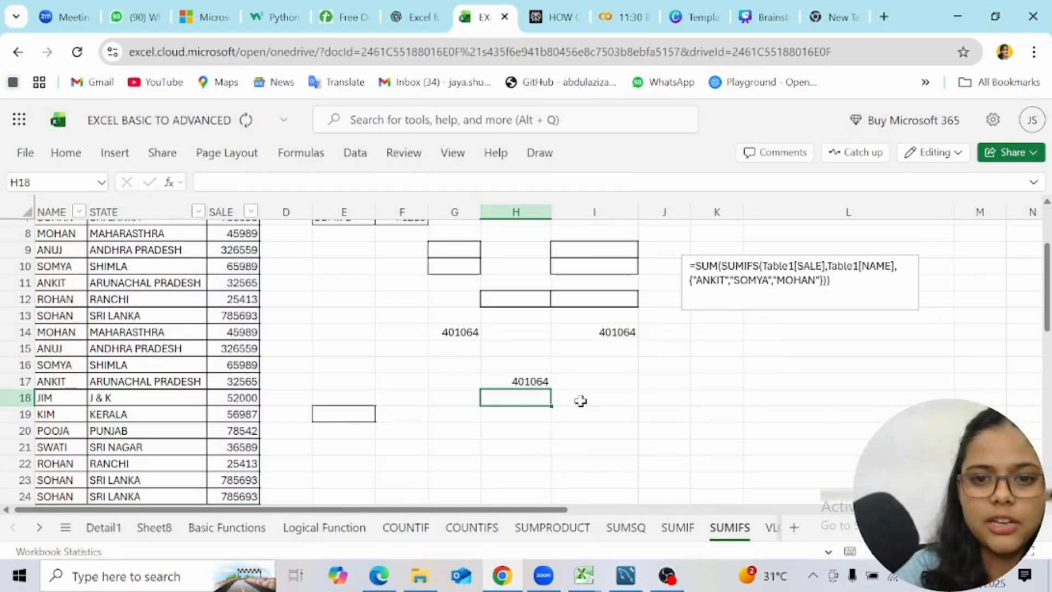
pyautogui.click(530, 382)
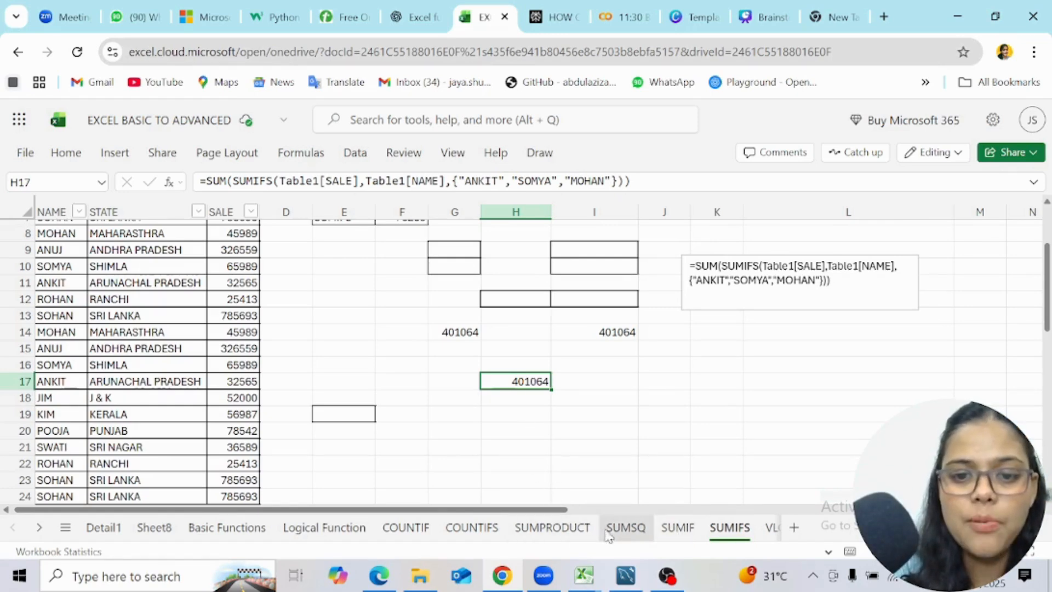
# Switch to the SUMPRODUCT sheet and look over the product table's headers from Product ID to TOTAL.
pyautogui.click(575, 530)
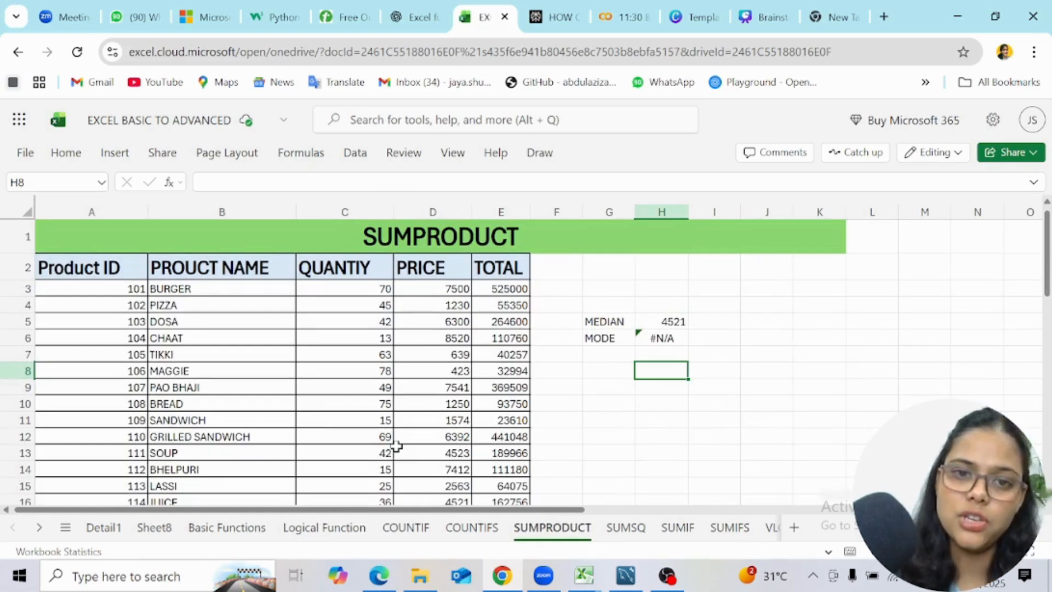
pyautogui.scroll(-1, 395, 445)
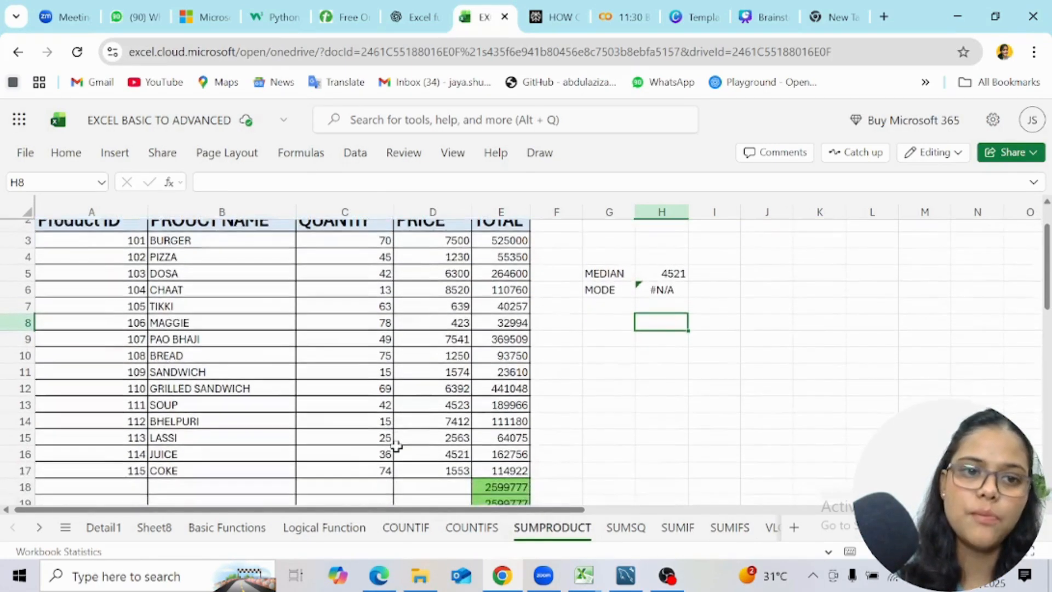
pyautogui.scroll(1, 394, 446)
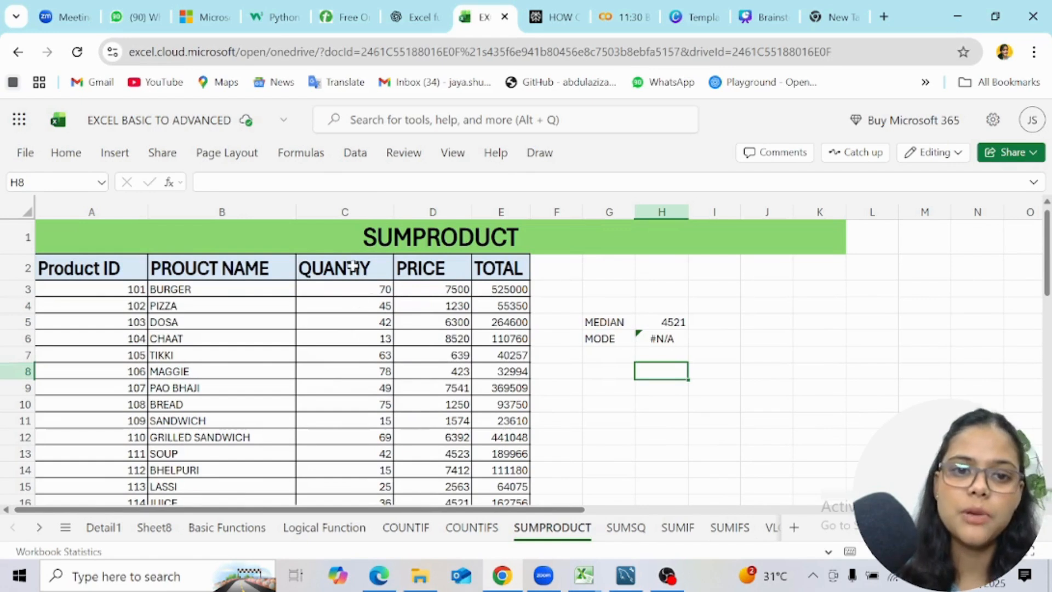
pyautogui.click(56, 273)
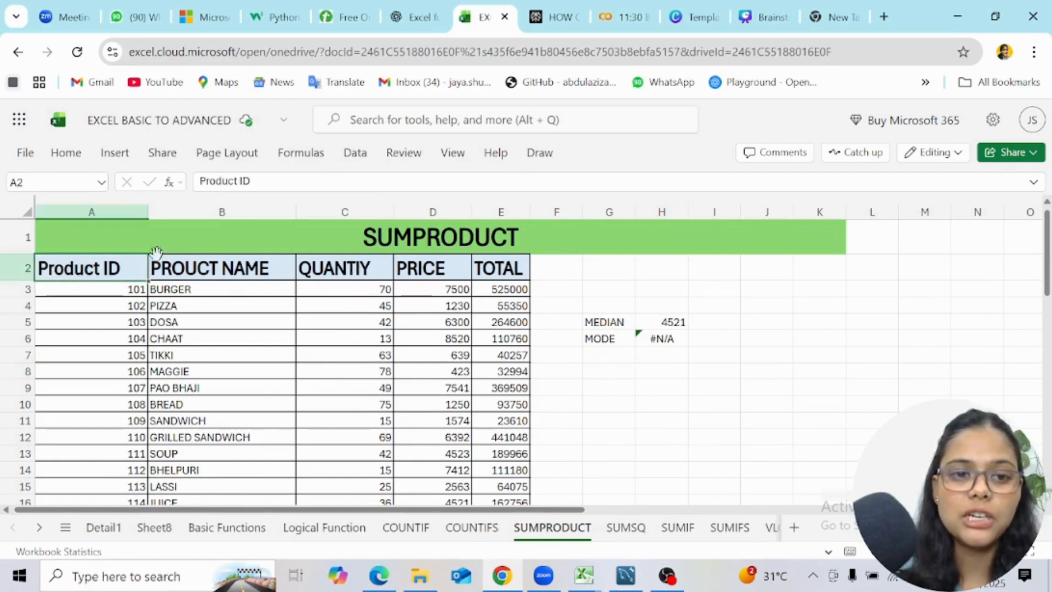
pyautogui.click(206, 271)
pyautogui.click(316, 276)
pyautogui.moveTo(315, 276); pyautogui.dragTo(495, 274)
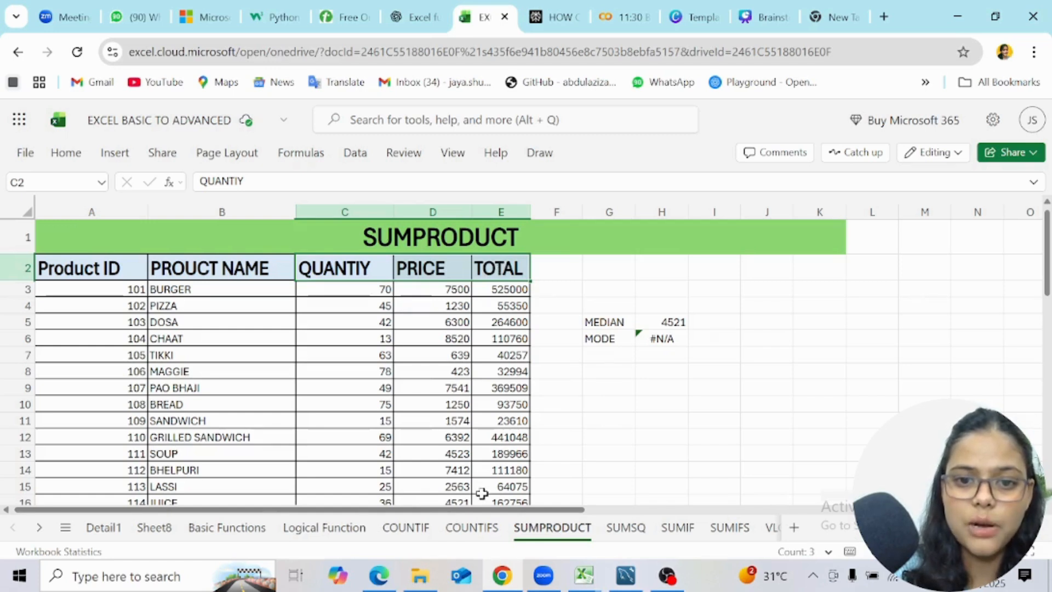
# Delete the MEDIAN and MODE labels and their results in G5:H6.
pyautogui.click(600, 327)
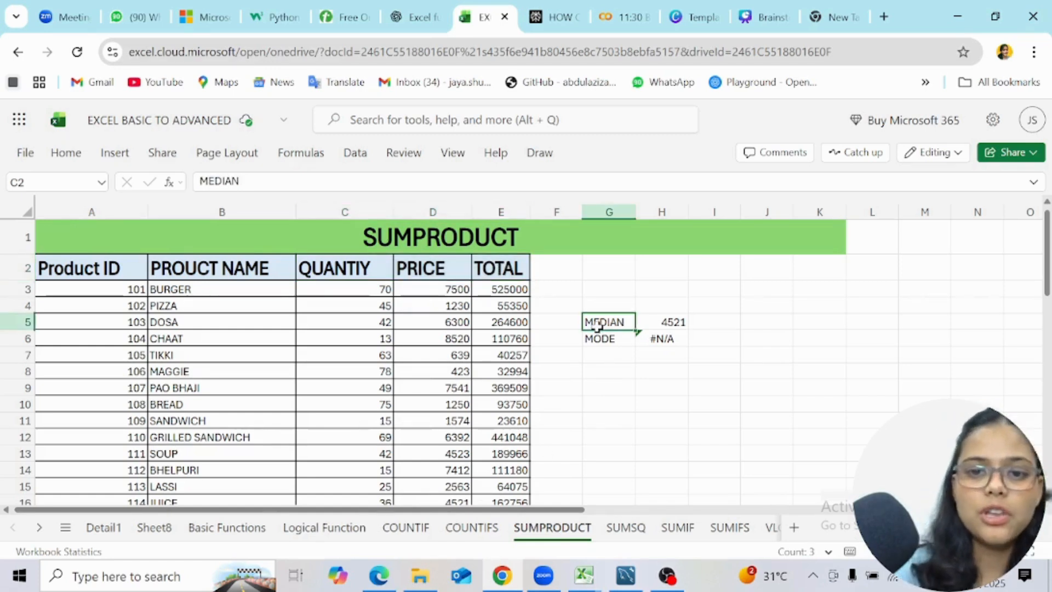
pyautogui.hotkey('shift', 'Right')
pyautogui.hotkey('shift', 'Down')
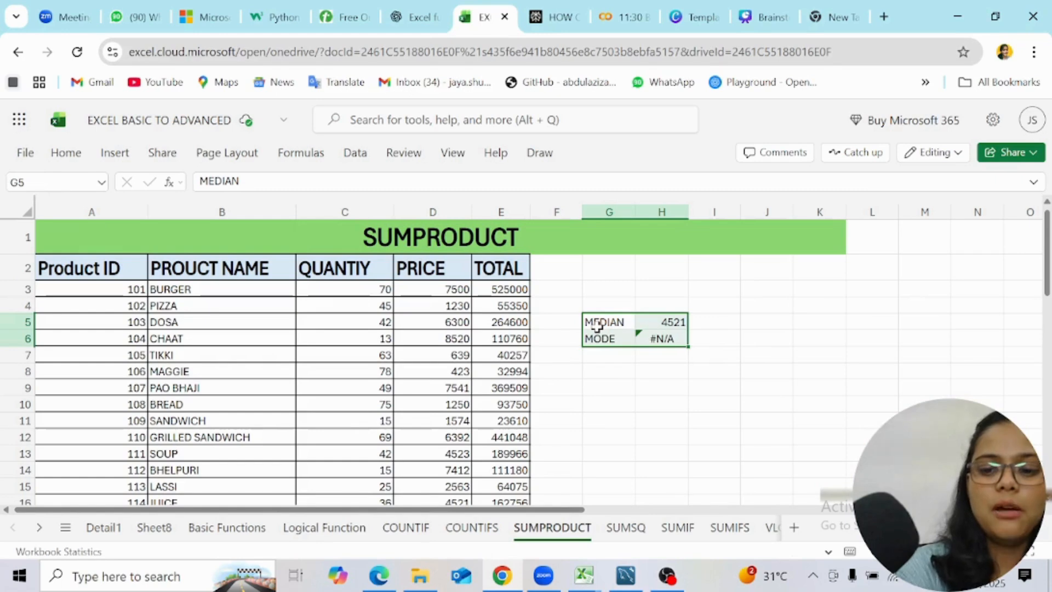
pyautogui.press('Delete')
pyautogui.click(655, 378)
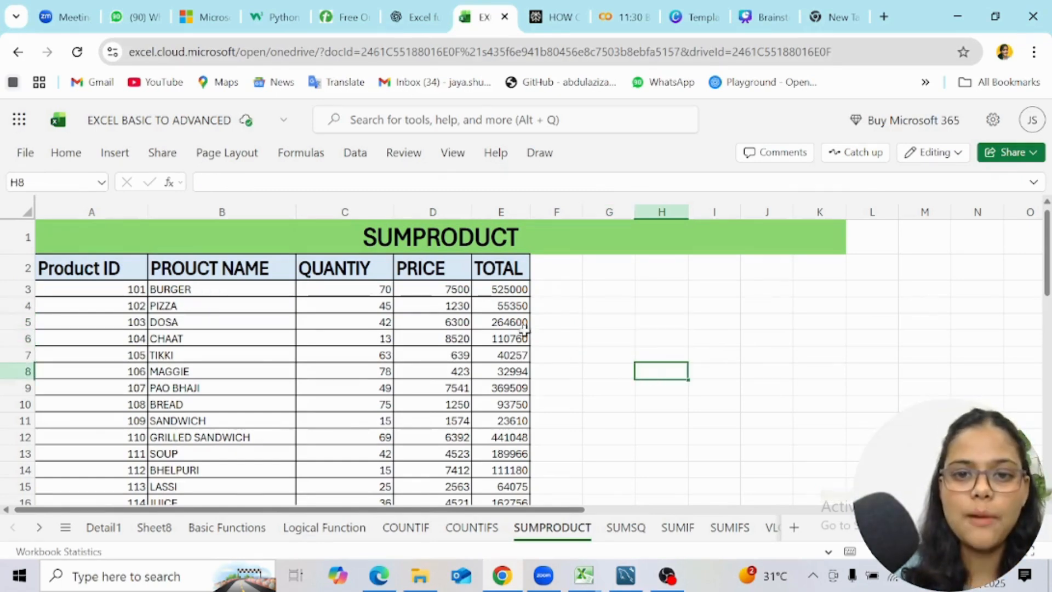
# Clear all row totals and the two green grand totals from the TOTAL column, E3:E19.
pyautogui.scroll(-1, 484, 308)
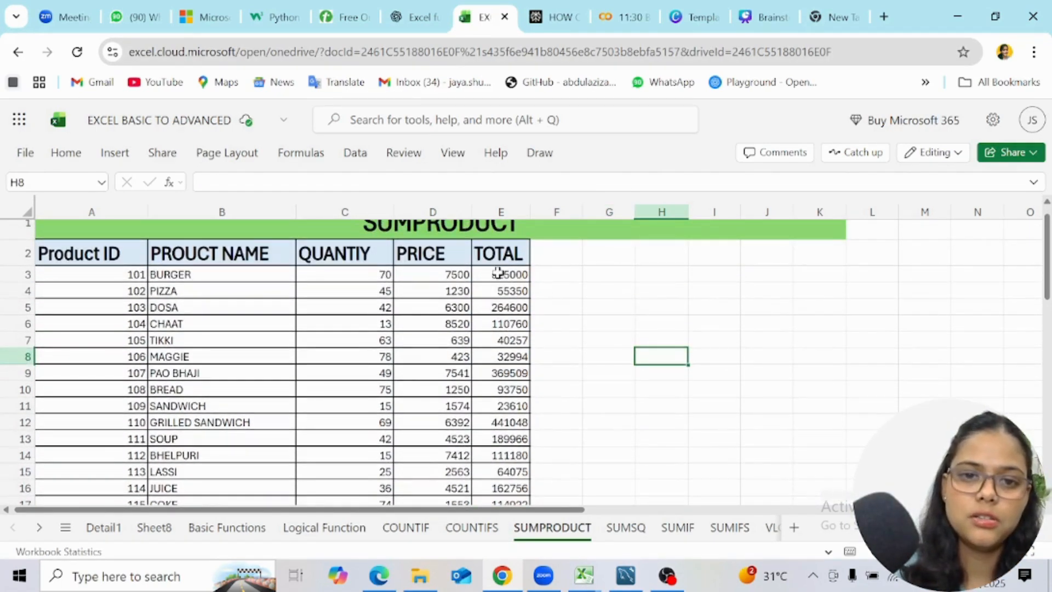
pyautogui.click(493, 277)
pyautogui.hotkey('ctrl', 'shift', 'Down')
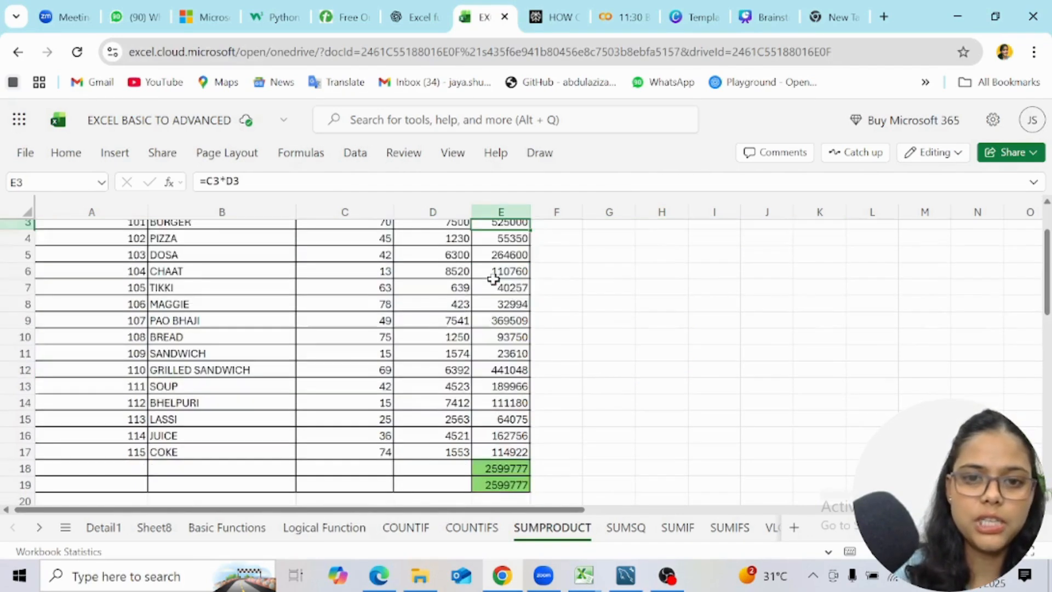
pyautogui.press('Delete')
pyautogui.scroll(2, 493, 279)
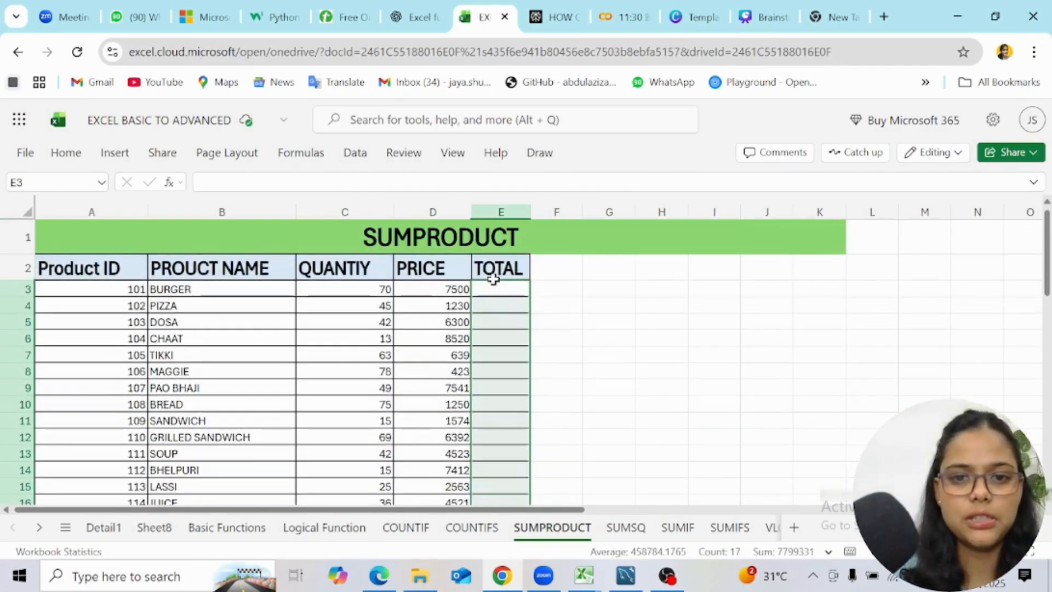
# Calculate BURGER's total in E3 with =C3*D3 and fill the formula down the TOTAL column to E17.
pyautogui.click(496, 293)
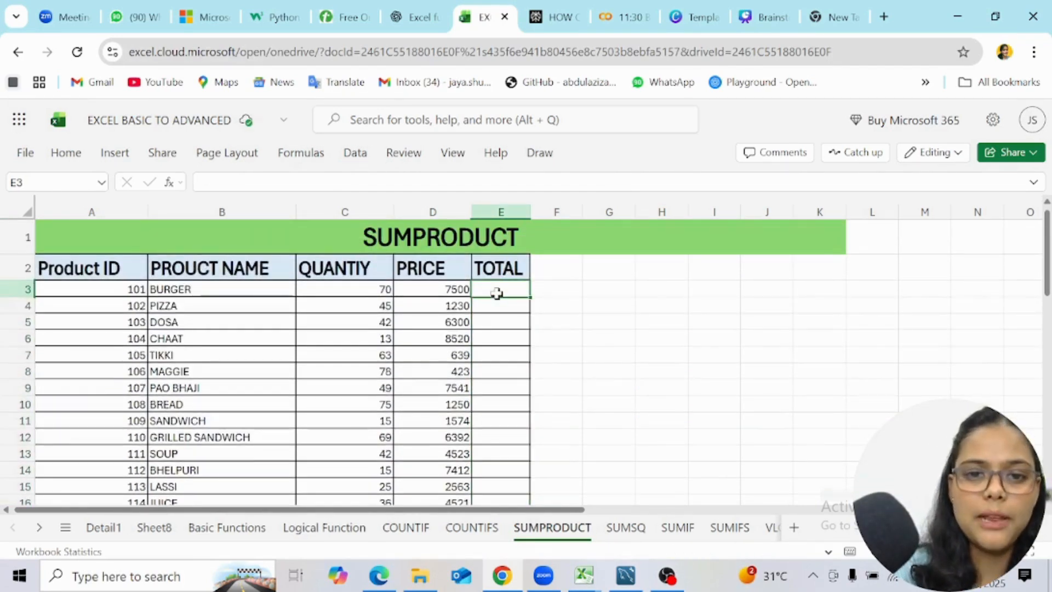
pyautogui.write('=')
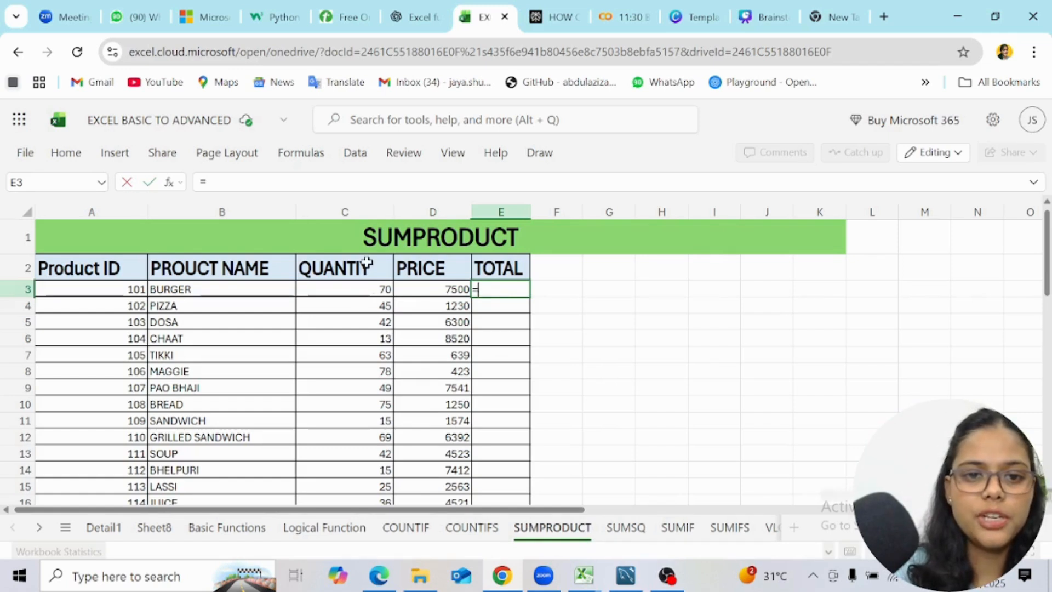
pyautogui.click(366, 286)
pyautogui.write('*')
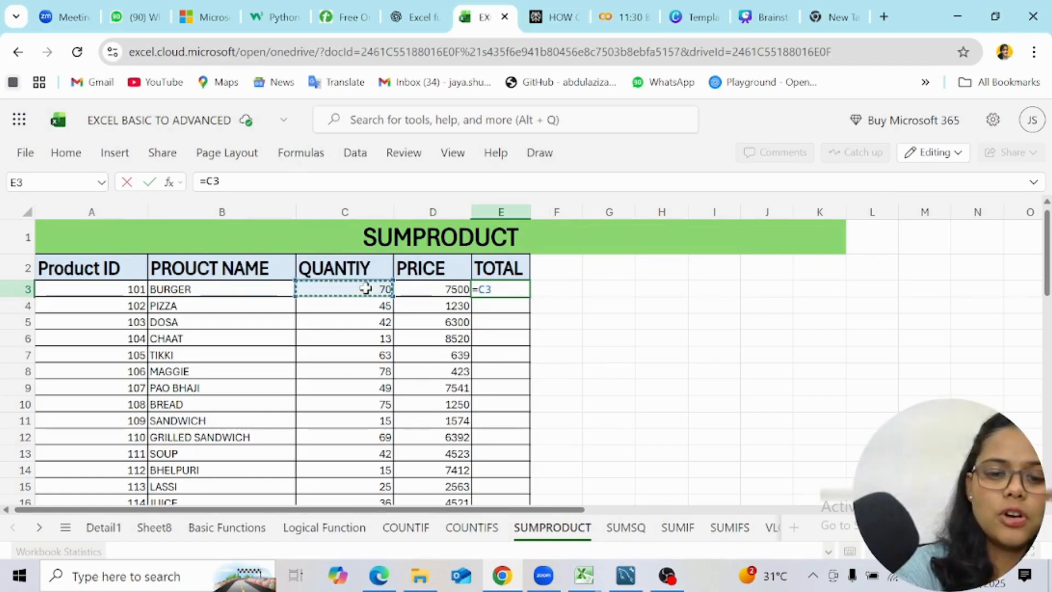
pyautogui.click(432, 287)
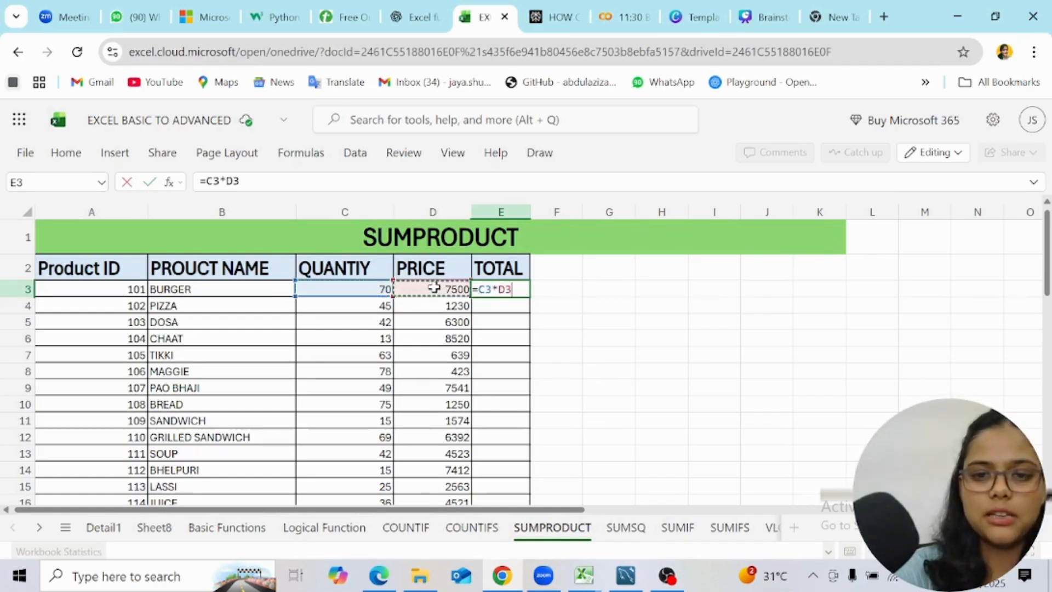
pyautogui.press('Return')
pyautogui.click(508, 289)
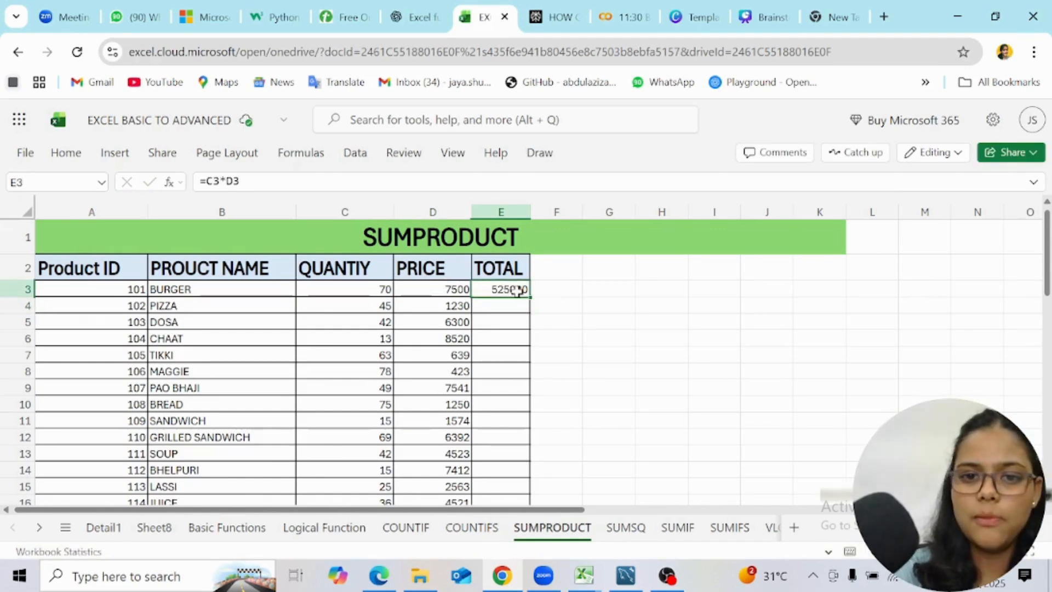
pyautogui.moveTo(529, 296); pyautogui.dragTo(526, 348)
# Add up all row totals in E18 with the formula =SUM(E3:E17).
pyautogui.click(493, 363)
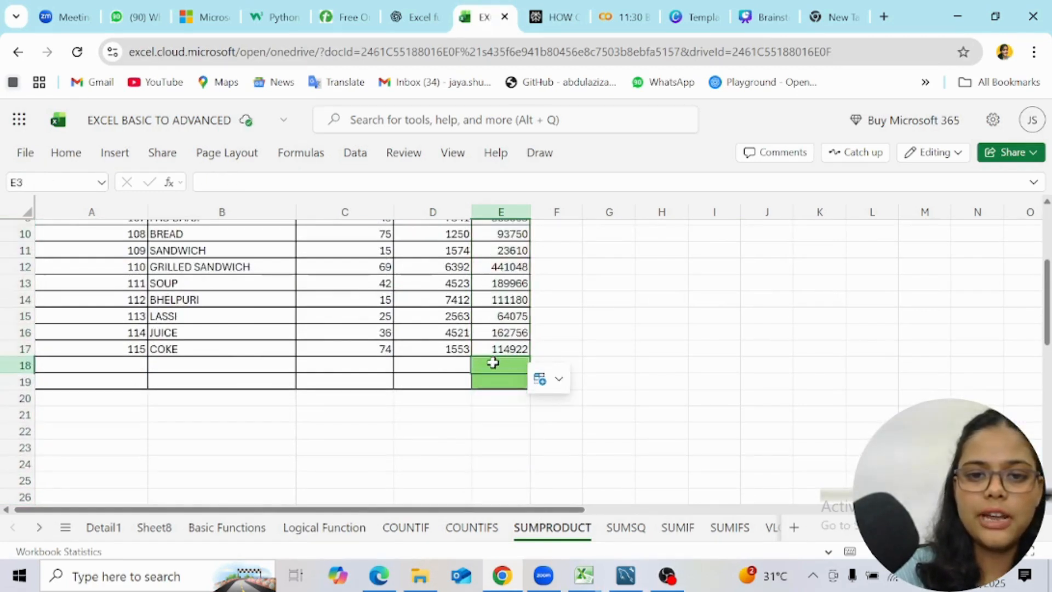
pyautogui.write('=SU')
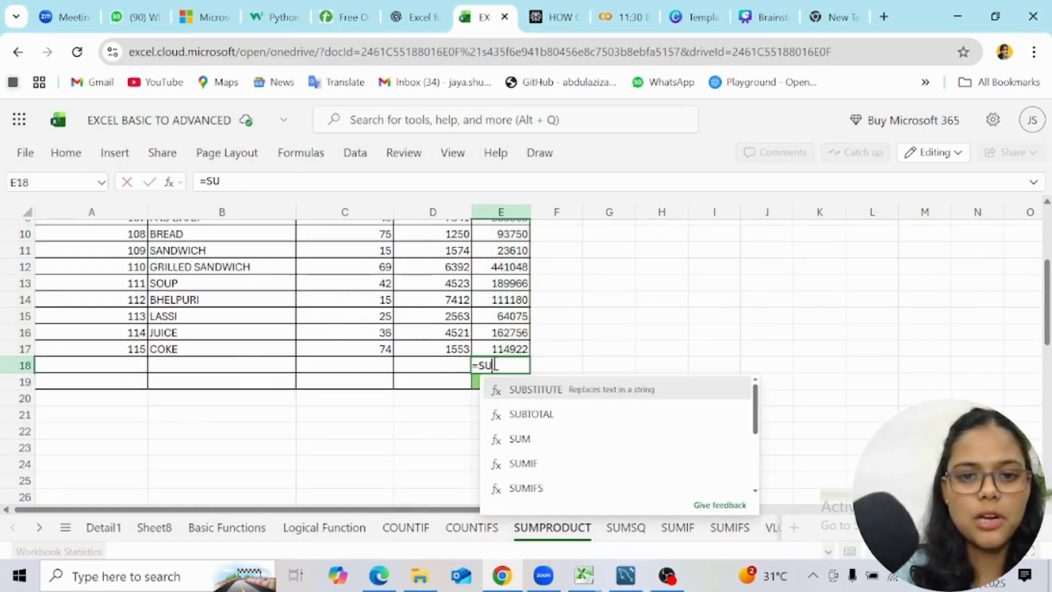
pyautogui.write('M(')
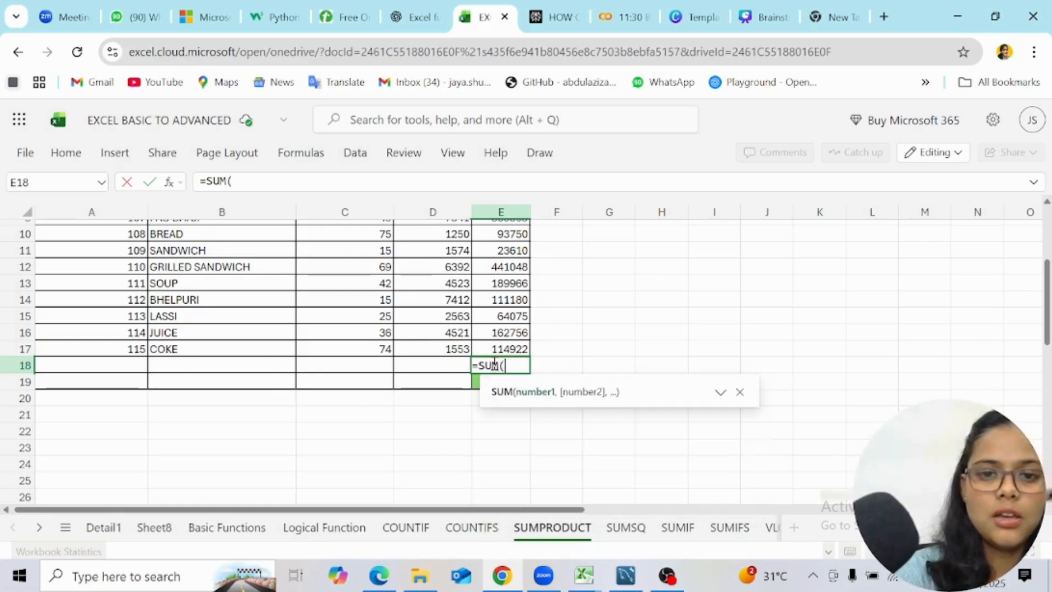
pyautogui.scroll(3, 681, 286)
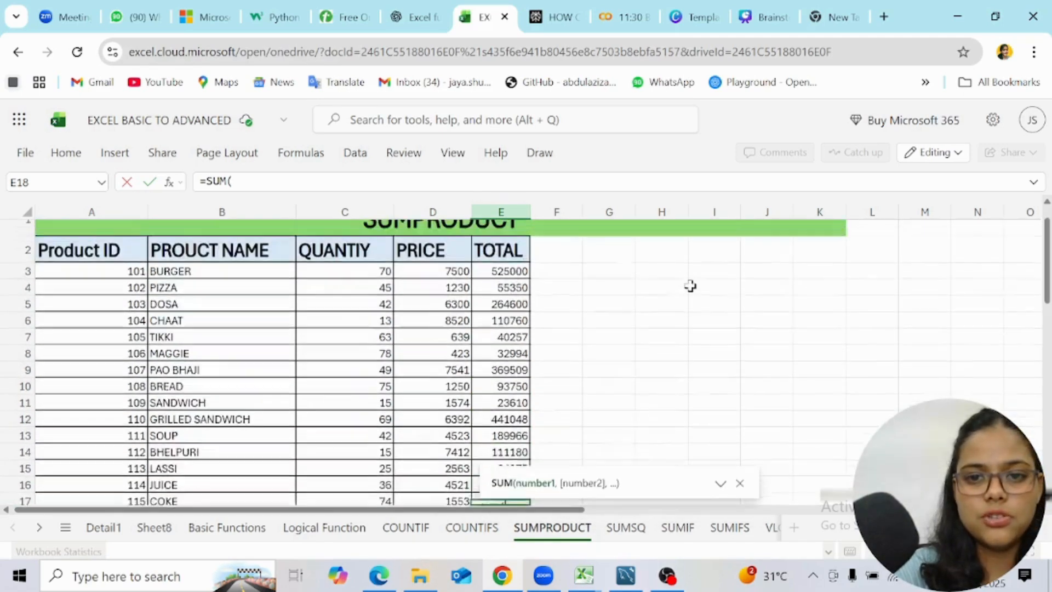
pyautogui.click(519, 286)
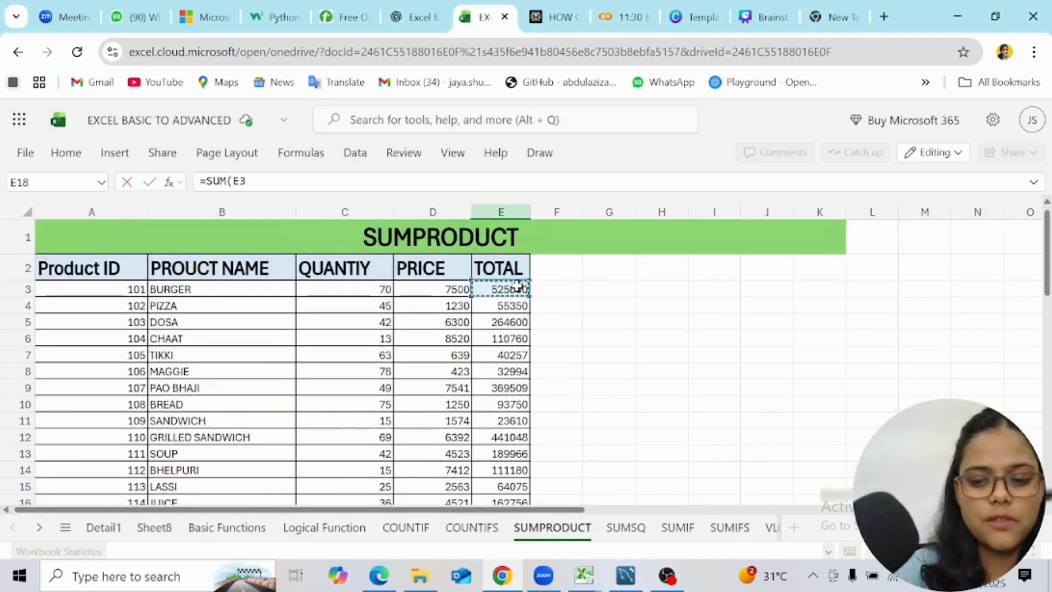
pyautogui.hotkey('ctrl', 'shift', 'Down')
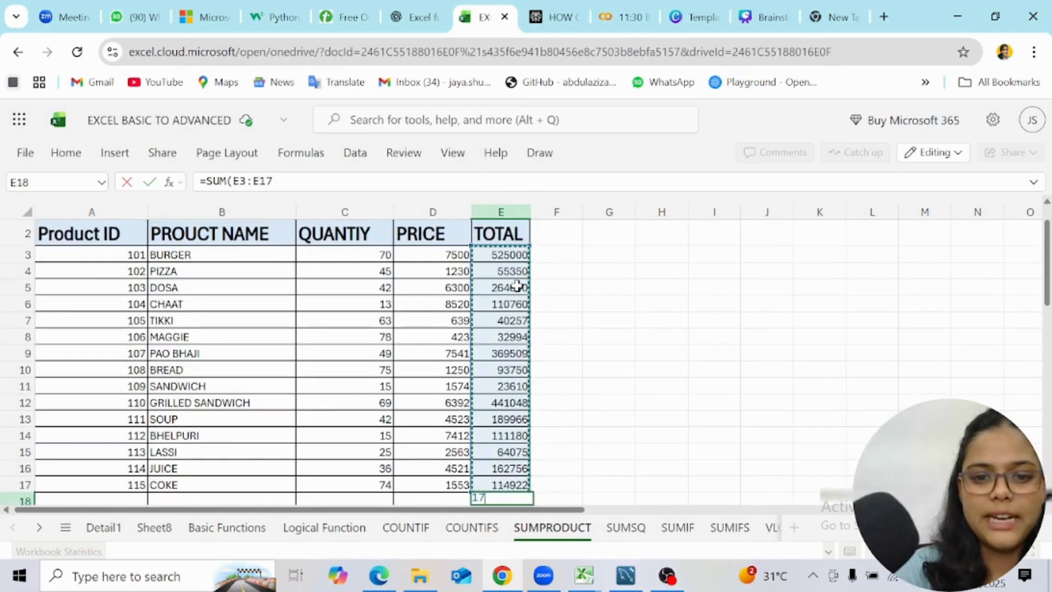
pyautogui.write(')')
pyautogui.press('Return')
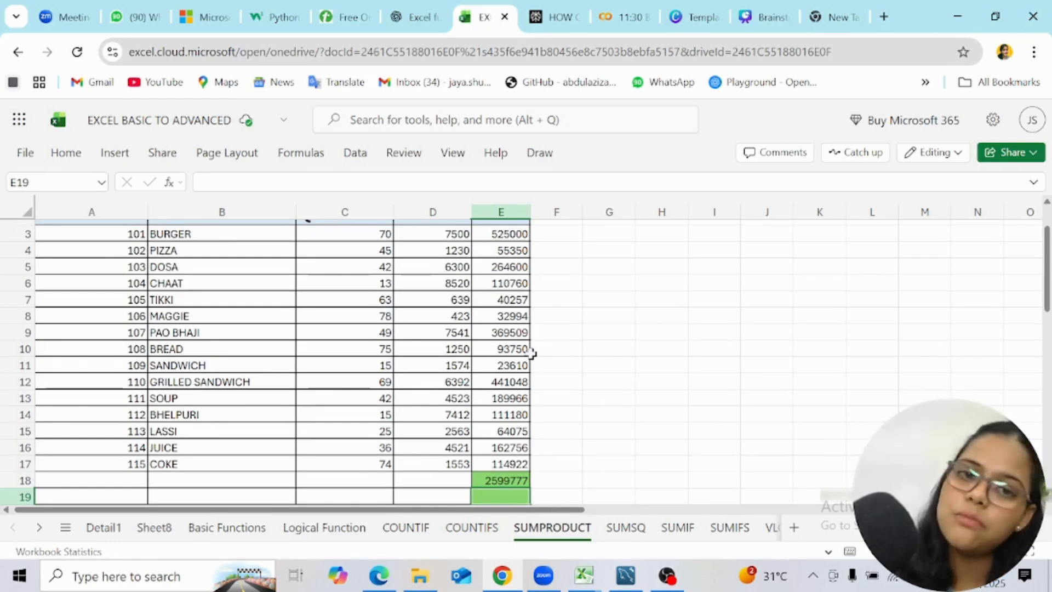
# Start a SUMPRODUCT formula in E19 with the quantities C3:C17 as the first array.
pyautogui.scroll(-2, 496, 433)
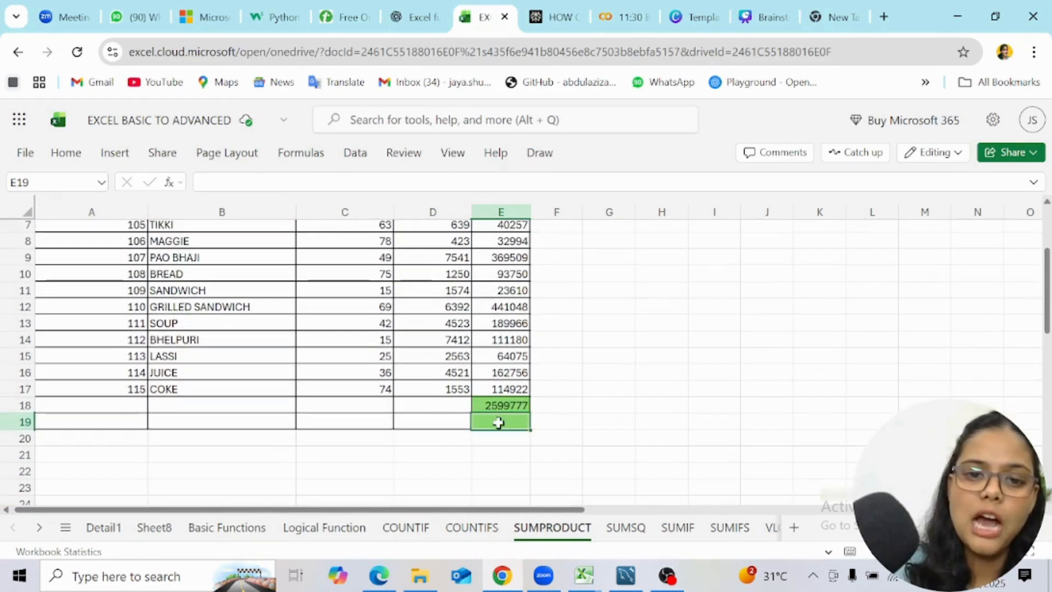
pyautogui.write('=')
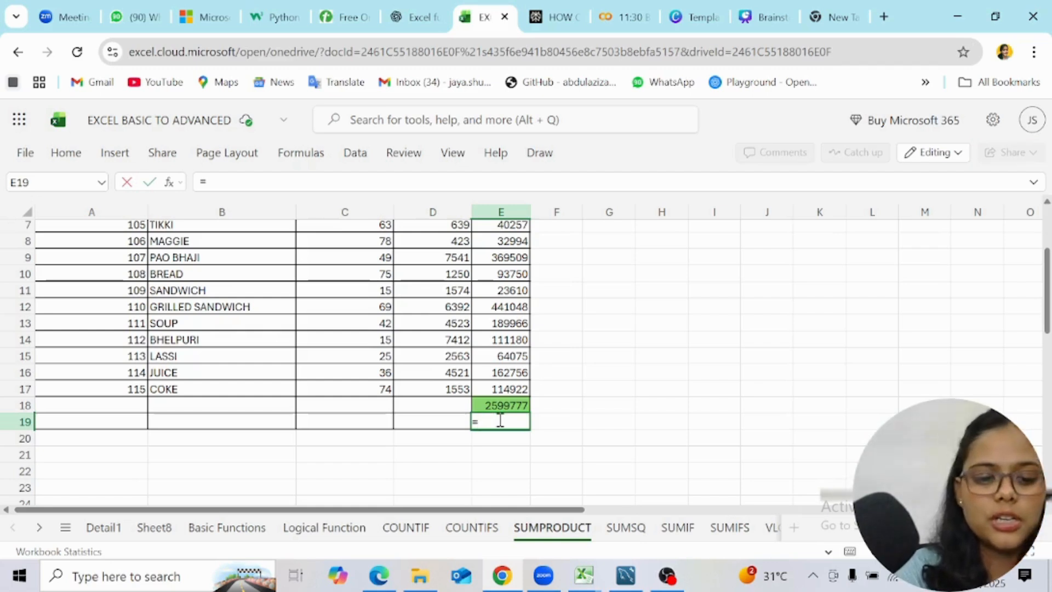
pyautogui.write('SUMPRO')
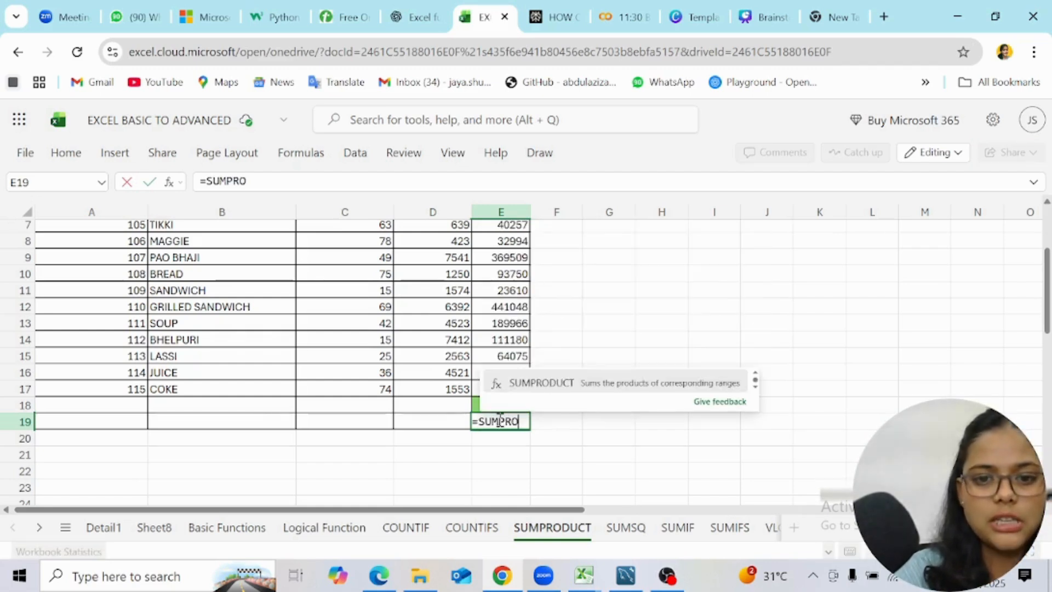
pyautogui.write('DUCT')
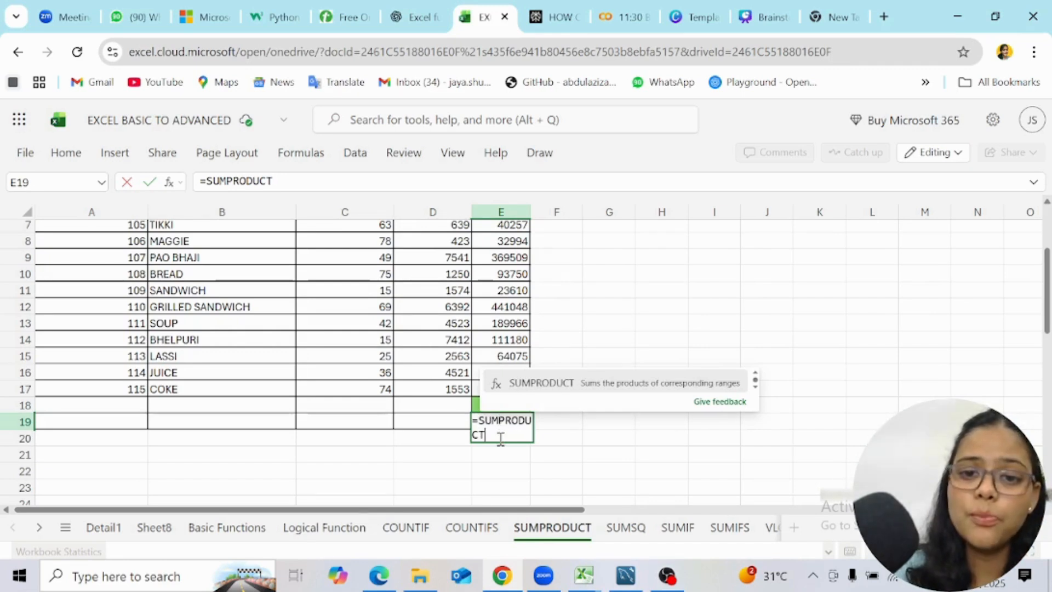
pyautogui.write('(')
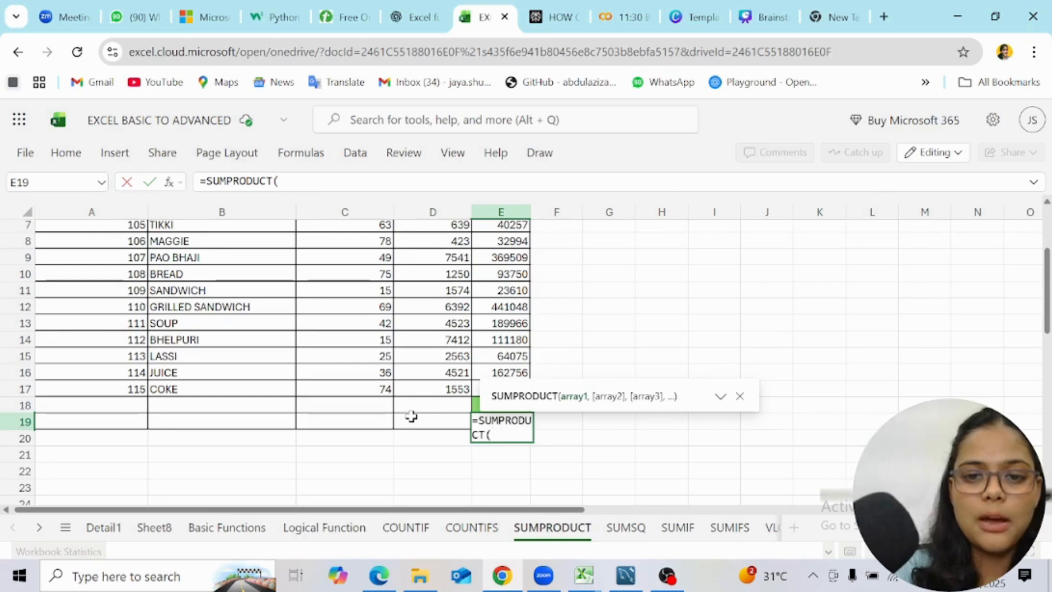
pyautogui.scroll(3, 410, 416)
pyautogui.click(343, 290)
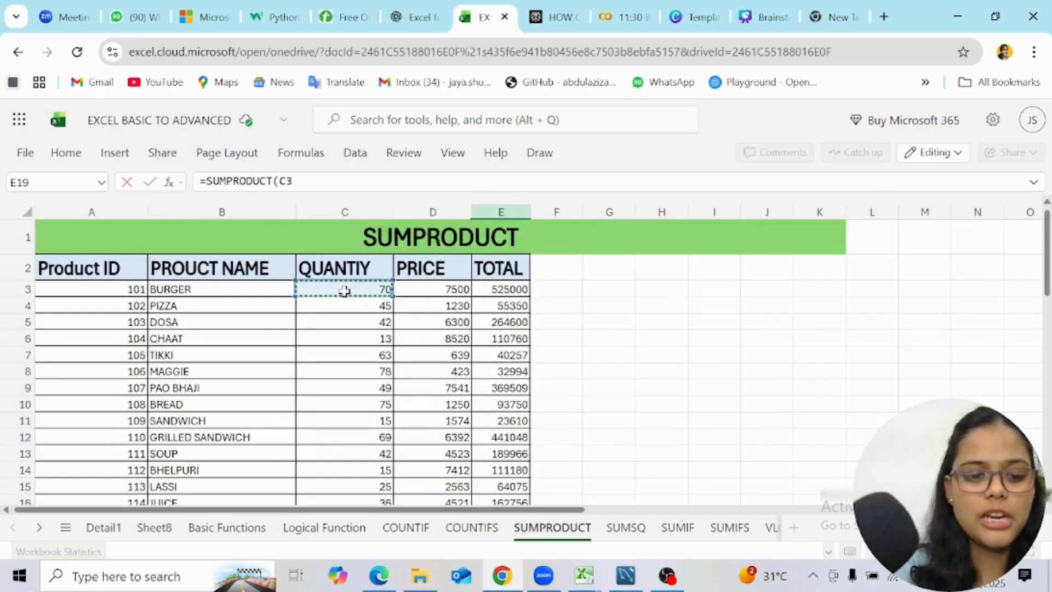
pyautogui.hotkey('ctrl', 'shift', 'Down')
pyautogui.scroll(-1, 535, 286)
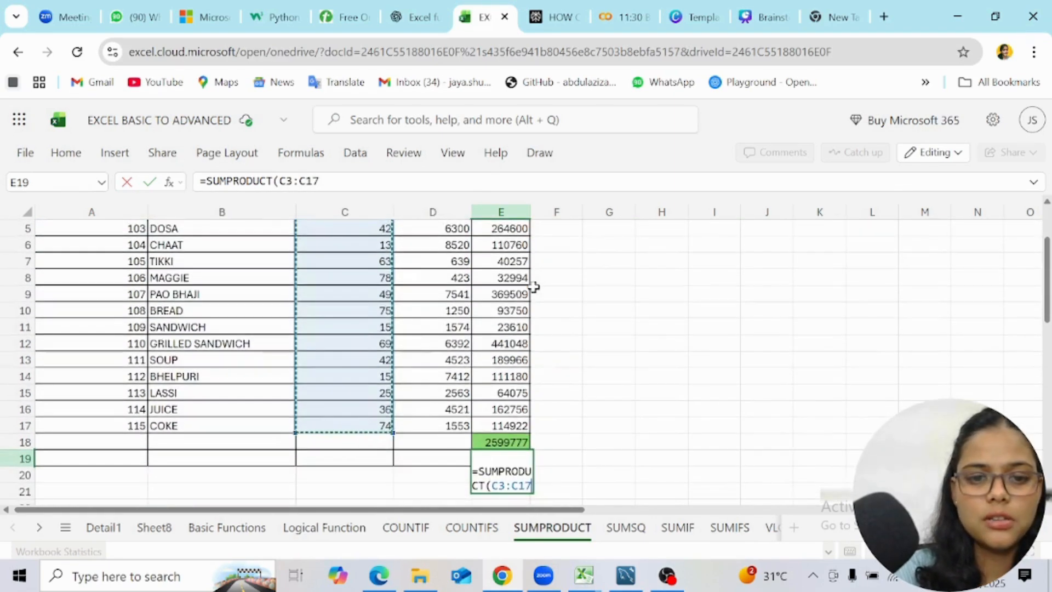
# Complete the E19 SUMPRODUCT formula with the prices D3:D17 as the second array and check the finished formula.
pyautogui.write(',')
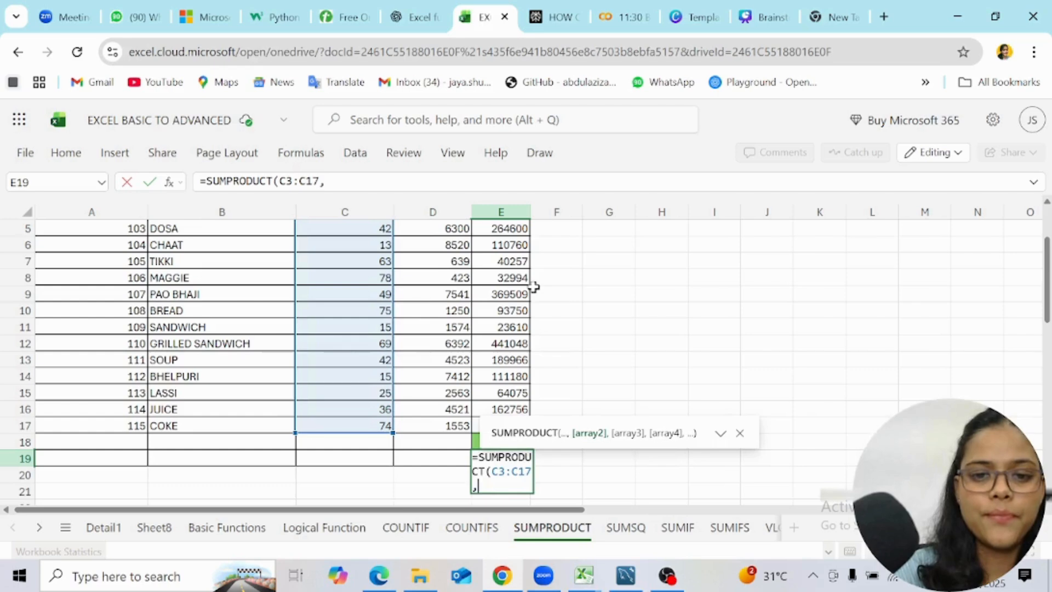
pyautogui.scroll(2, 368, 300)
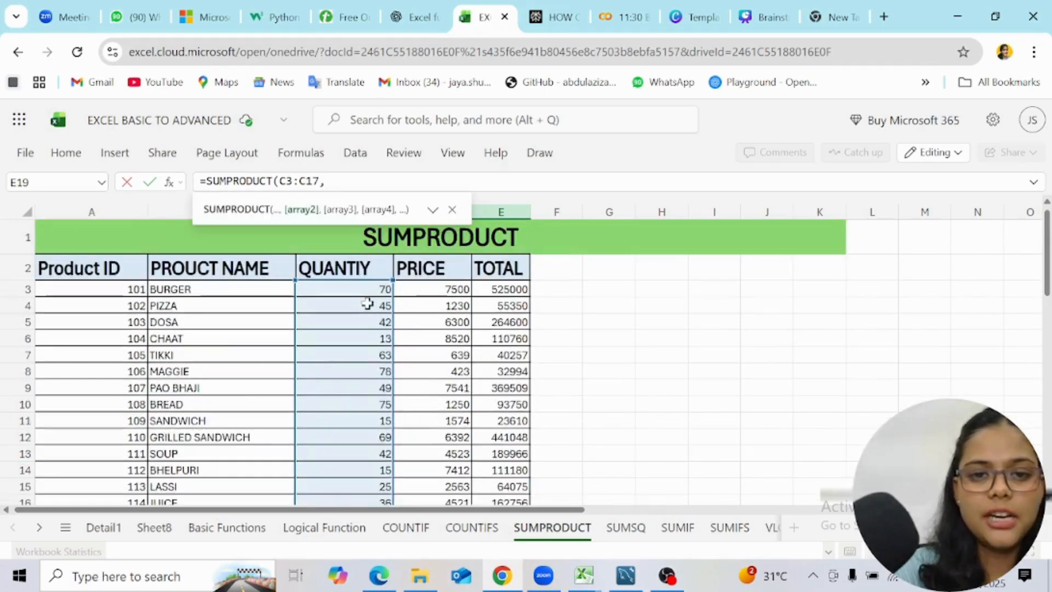
pyautogui.click(431, 287)
pyautogui.hotkey('ctrl', 'shift', 'Down')
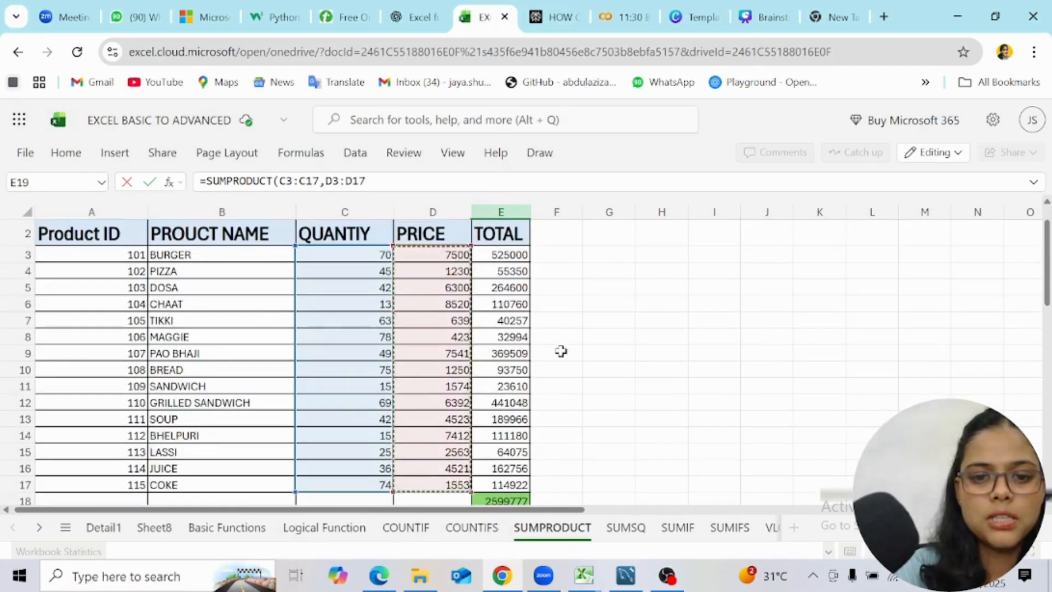
pyautogui.scroll(-2, 560, 351)
pyautogui.press('Return')
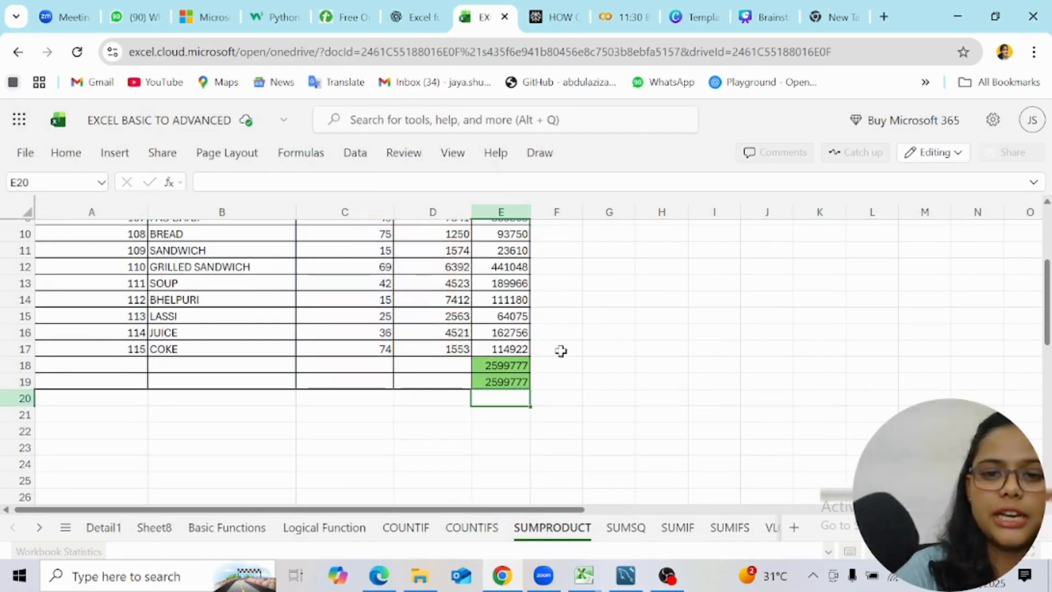
pyautogui.click(507, 380)
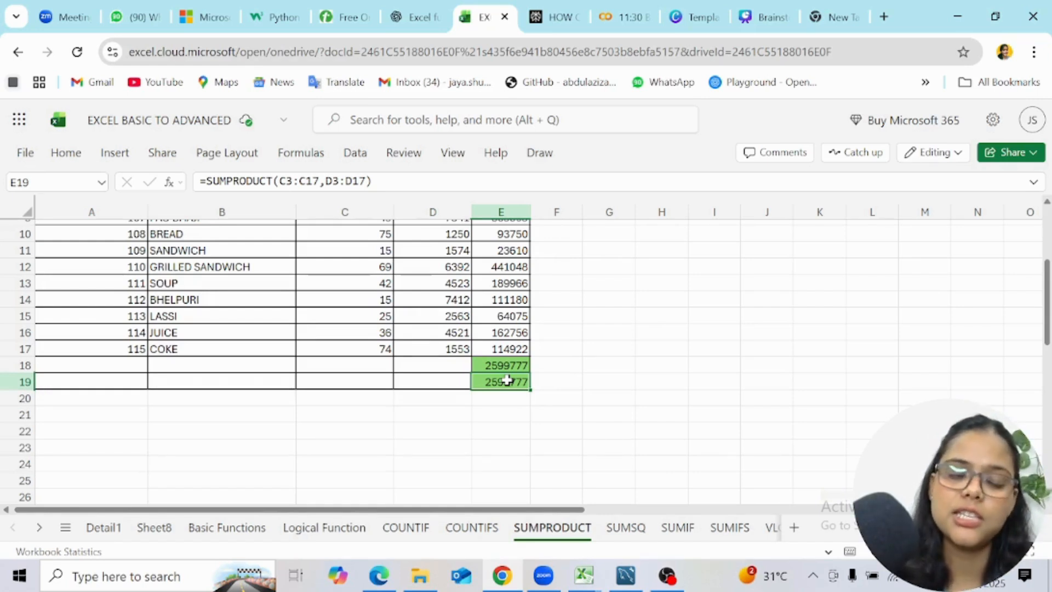
# Switch to the SUMSQ sheet and look over the first row's numbers in A4 and B4.
pyautogui.click(625, 528)
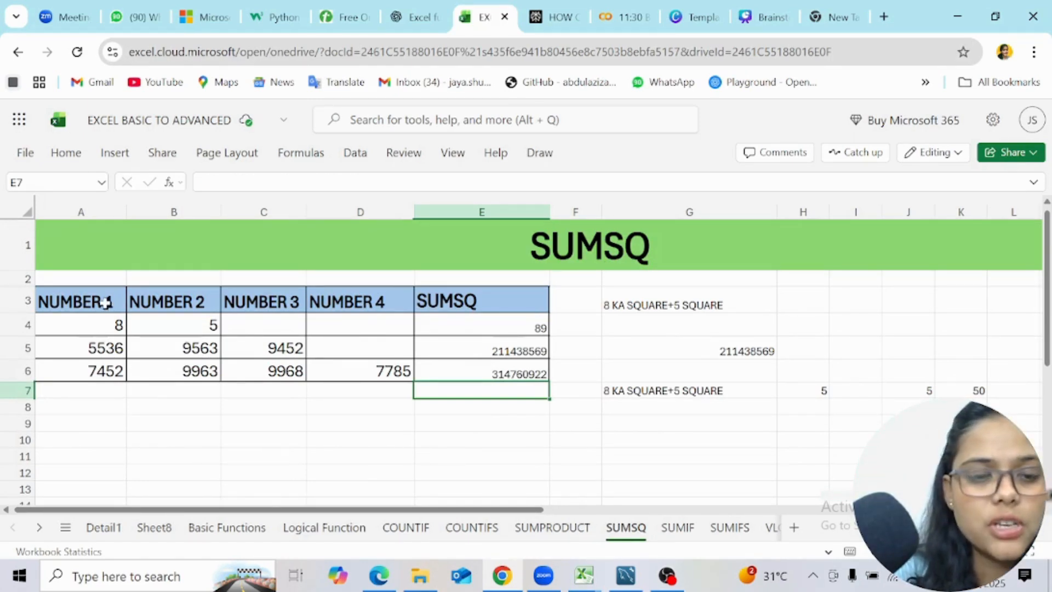
pyautogui.click(117, 324)
pyautogui.click(173, 324)
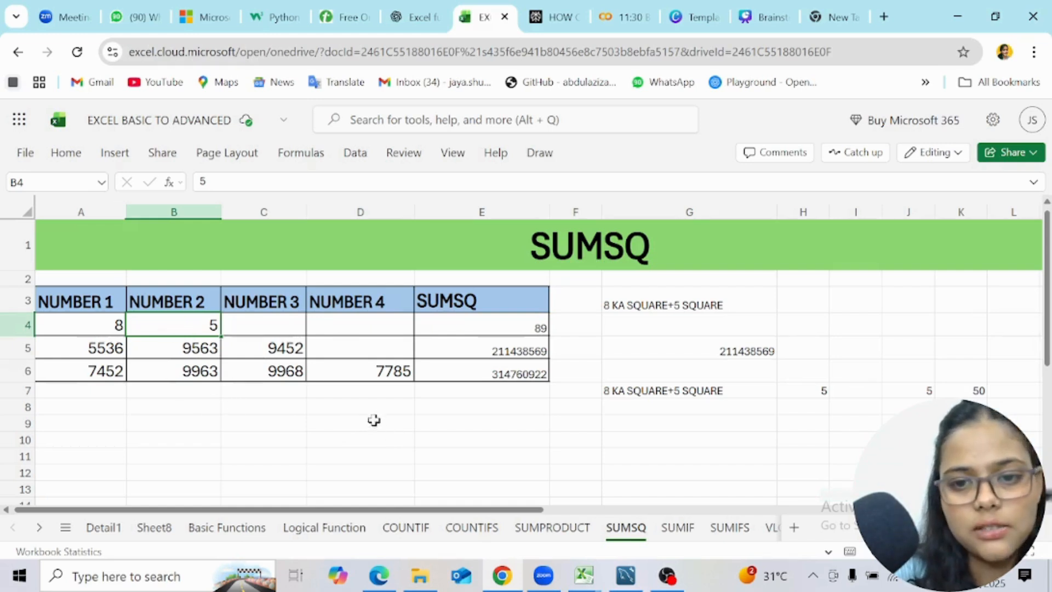
pyautogui.click(386, 439)
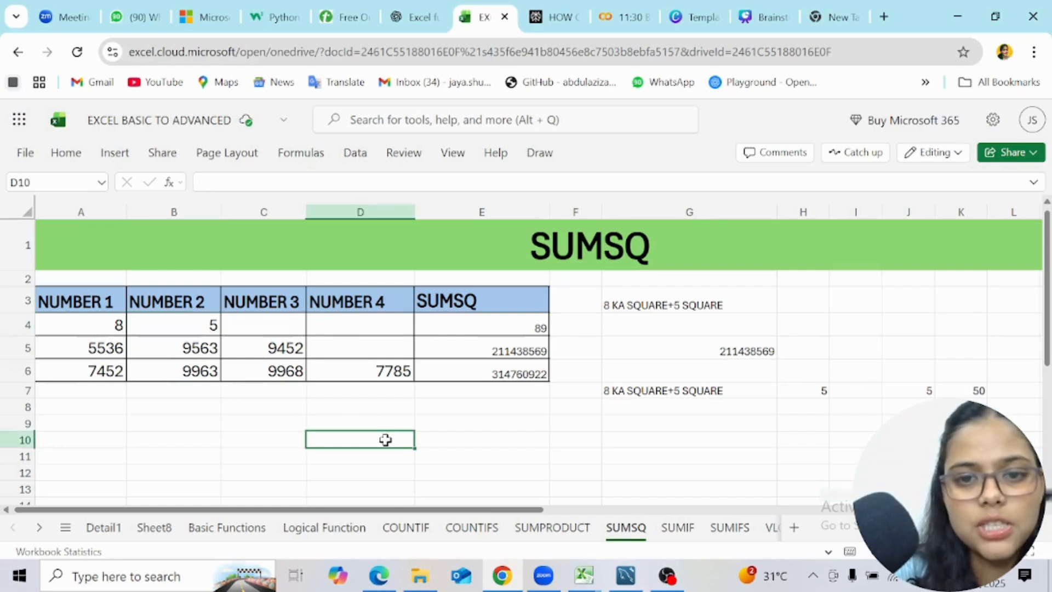
# Clear the three existing results from the SUMSQ column, E4:E6.
pyautogui.click(465, 327)
pyautogui.hotkey('shift', 'Down')
pyautogui.hotkey('shift', 'Down')
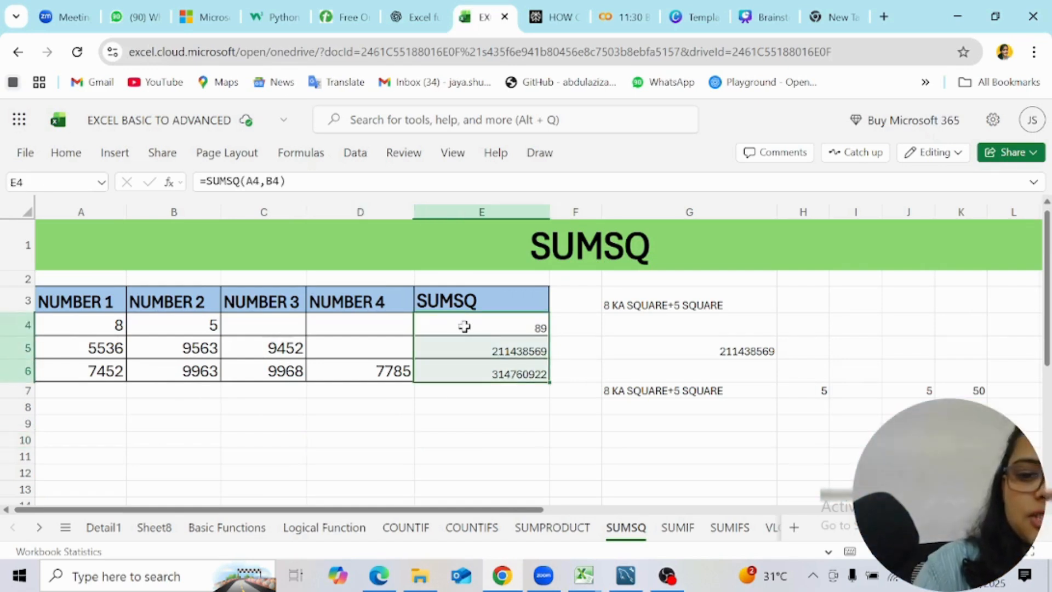
pyautogui.press('Delete')
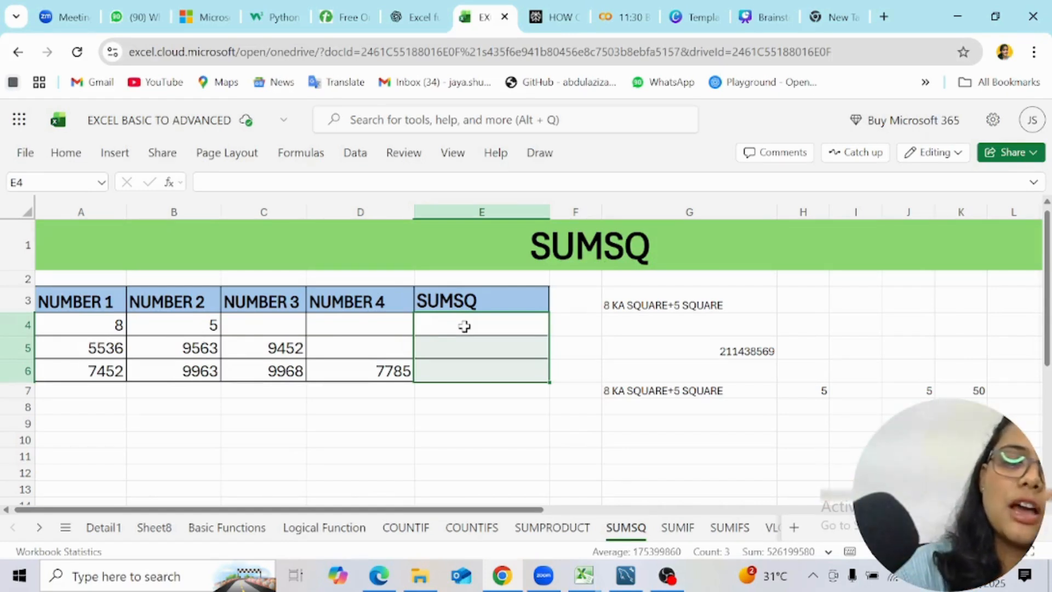
# Calculate the sum of squares of the first row's two numbers in E4 with =SUMSQ(A4,B4).
pyautogui.write('=SUMS')
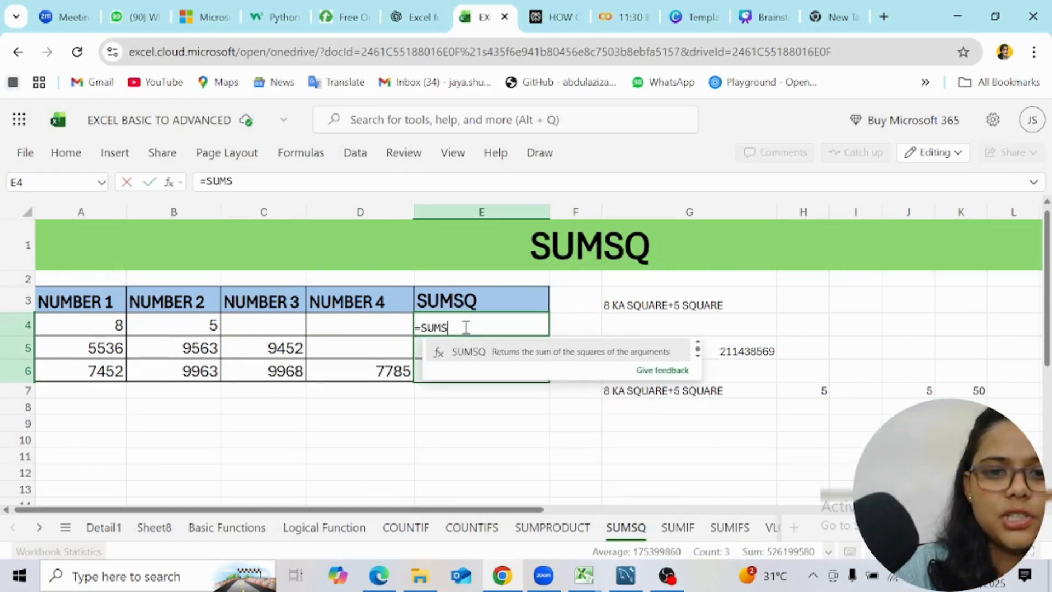
pyautogui.write('Q(')
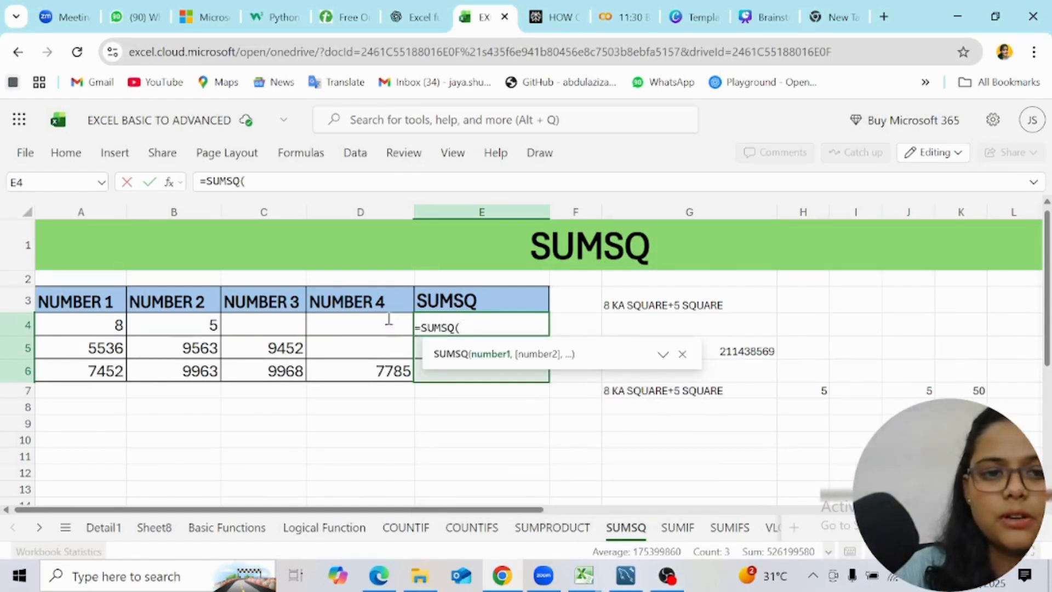
pyautogui.click(116, 326)
pyautogui.write(',')
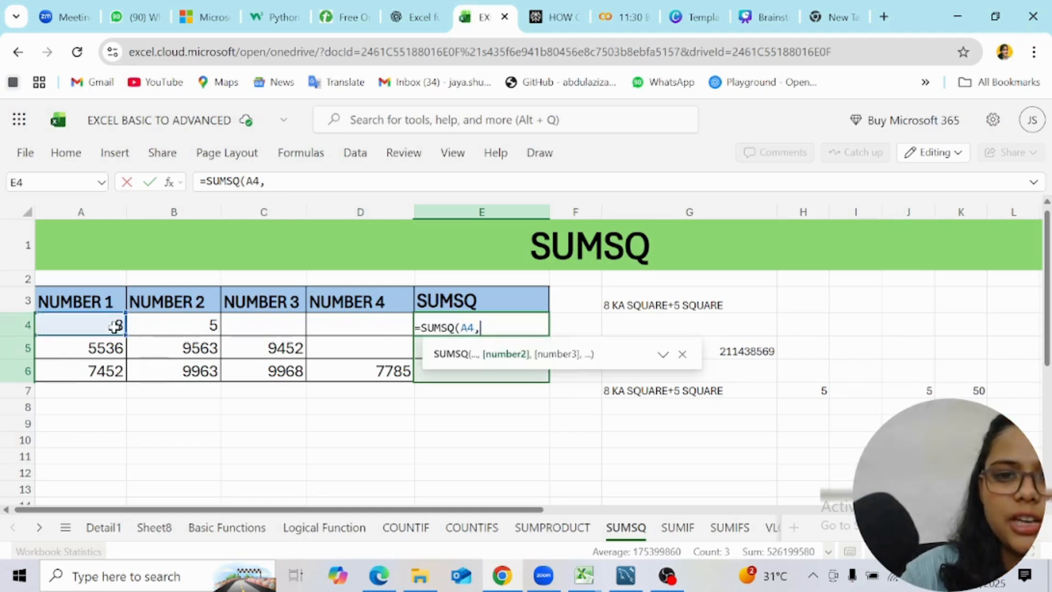
pyautogui.click(154, 326)
pyautogui.write(')')
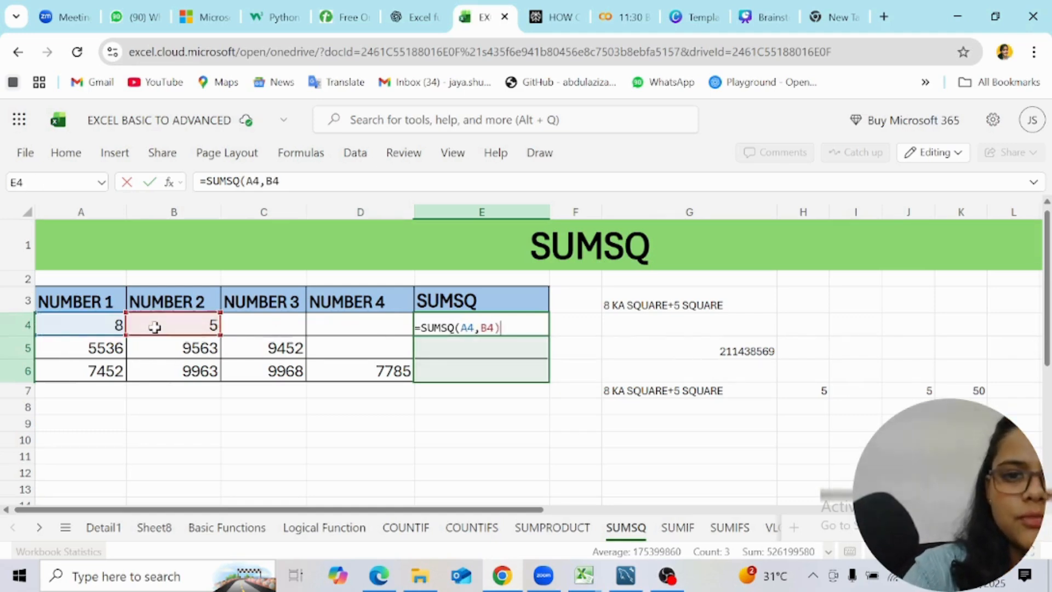
pyautogui.press('Return')
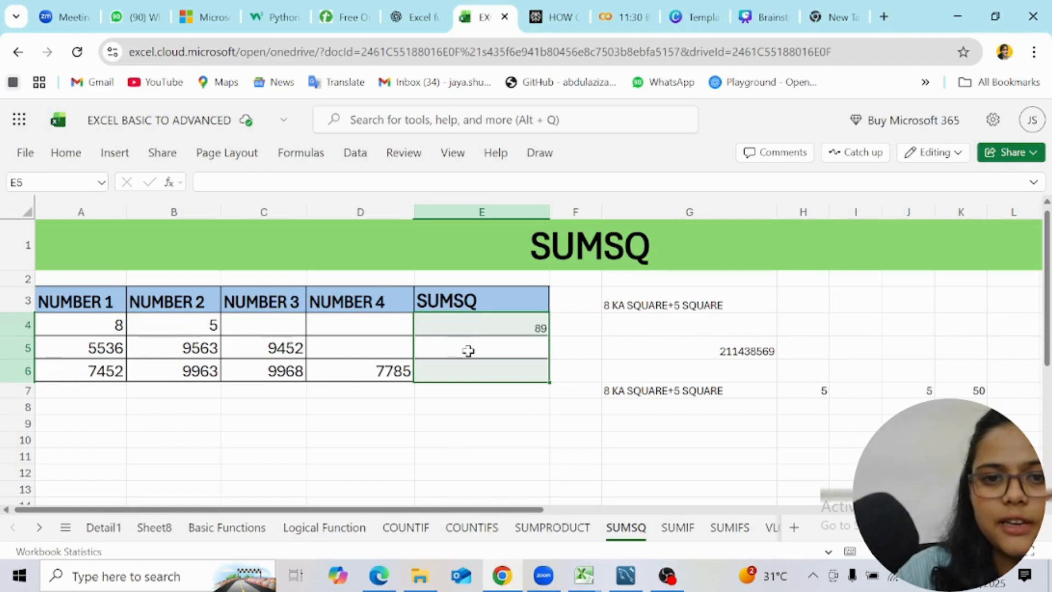
# Calculate the sum of squares of the second row's three numbers in E5 with =SUMSQ(A5,B5,C5).
pyautogui.click(468, 351)
pyautogui.write('=')
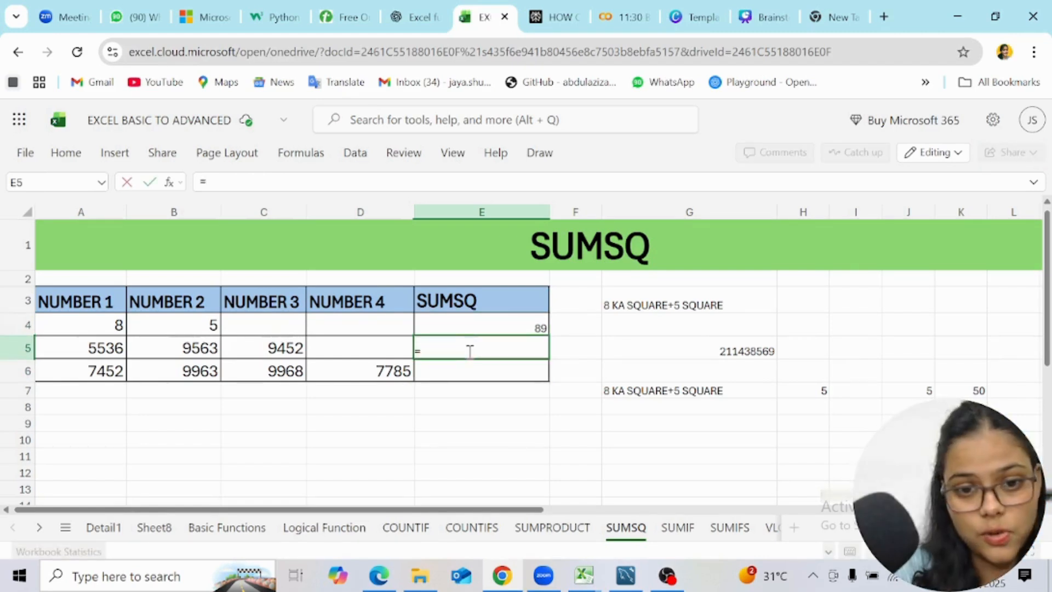
pyautogui.write('SUM')
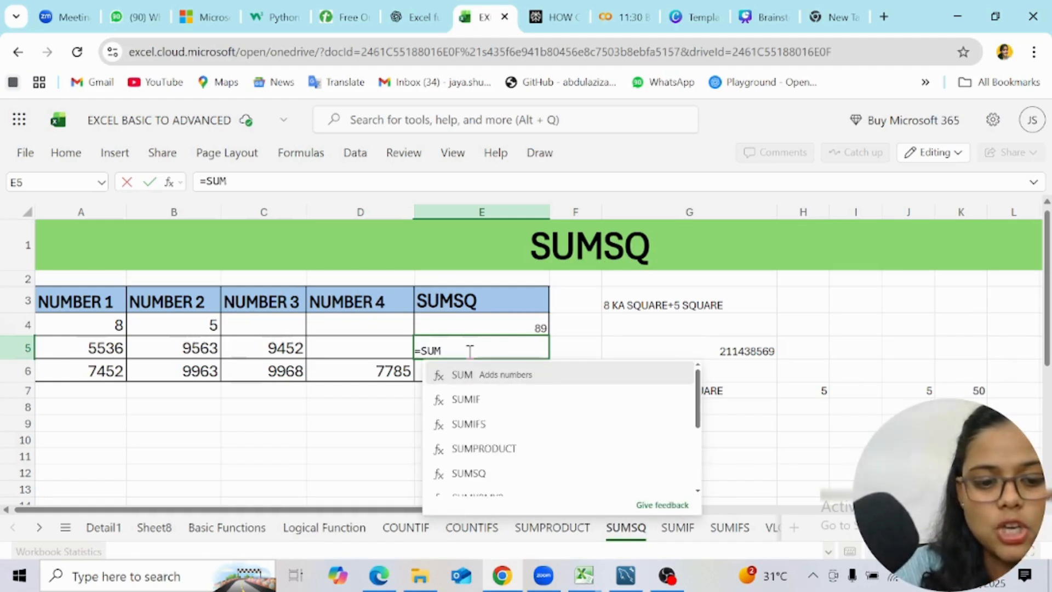
pyautogui.write('SQ(')
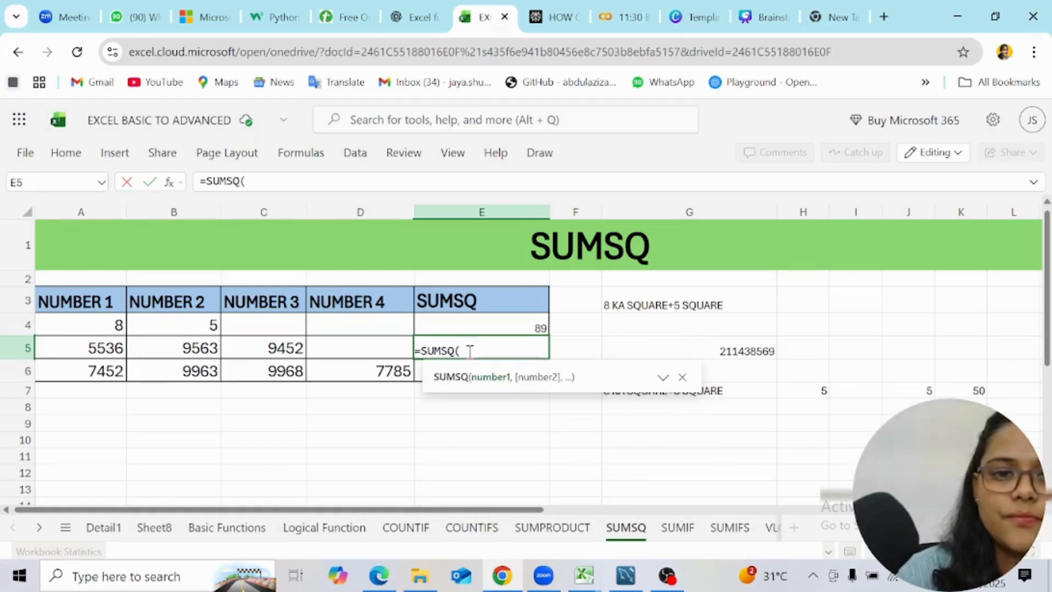
pyautogui.click(113, 343)
pyautogui.write(',')
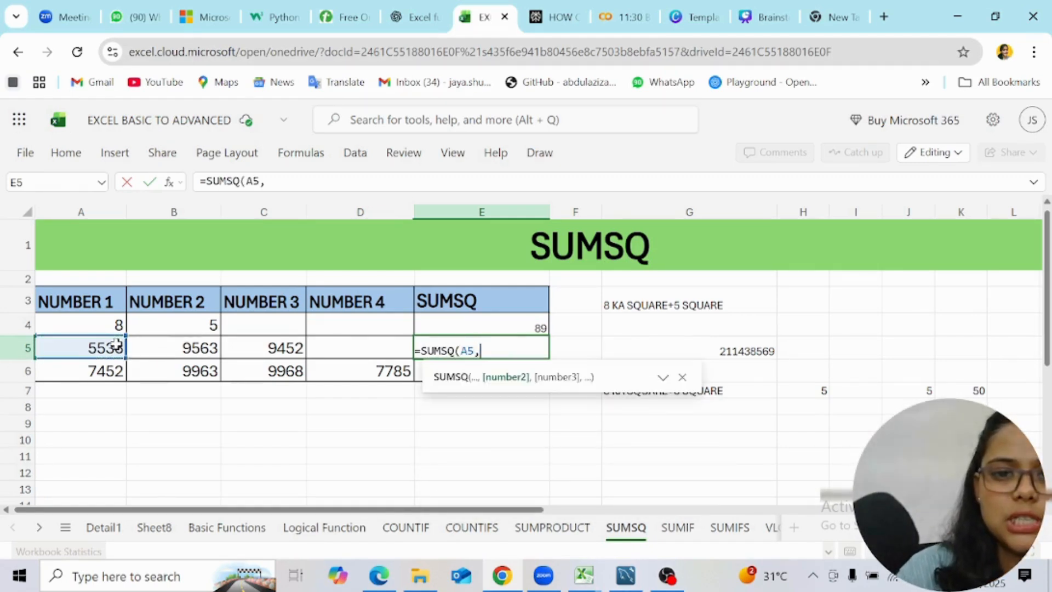
pyautogui.click(163, 348)
pyautogui.write(',')
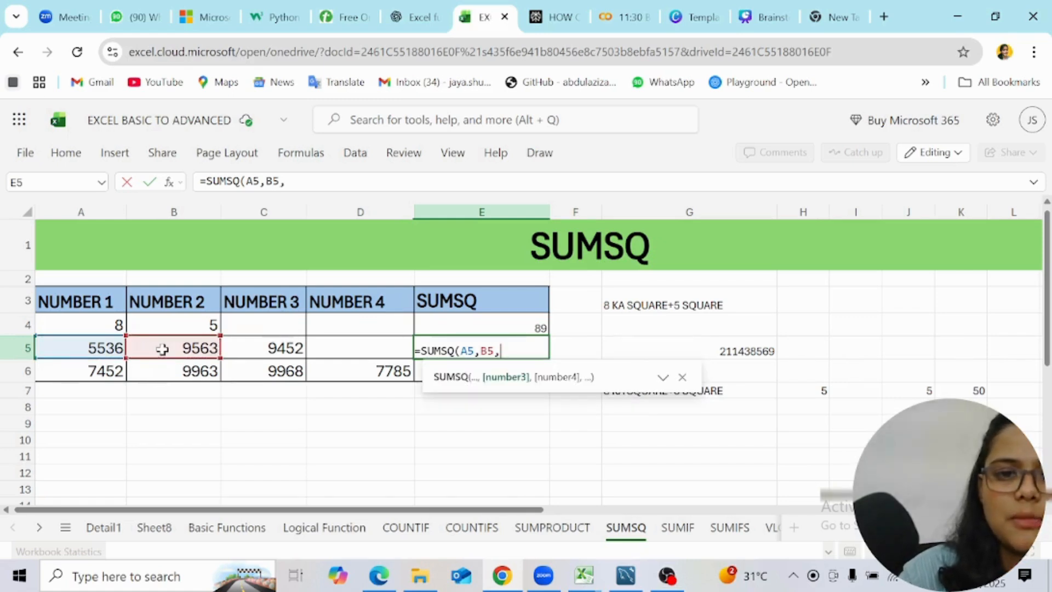
pyautogui.click(253, 345)
pyautogui.write(')')
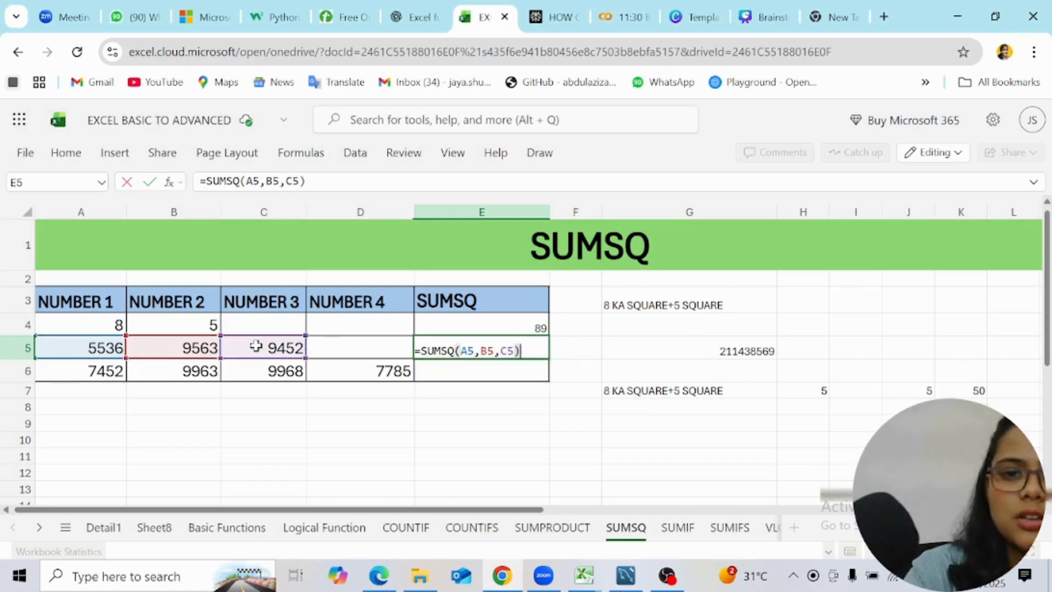
pyautogui.press('Return')
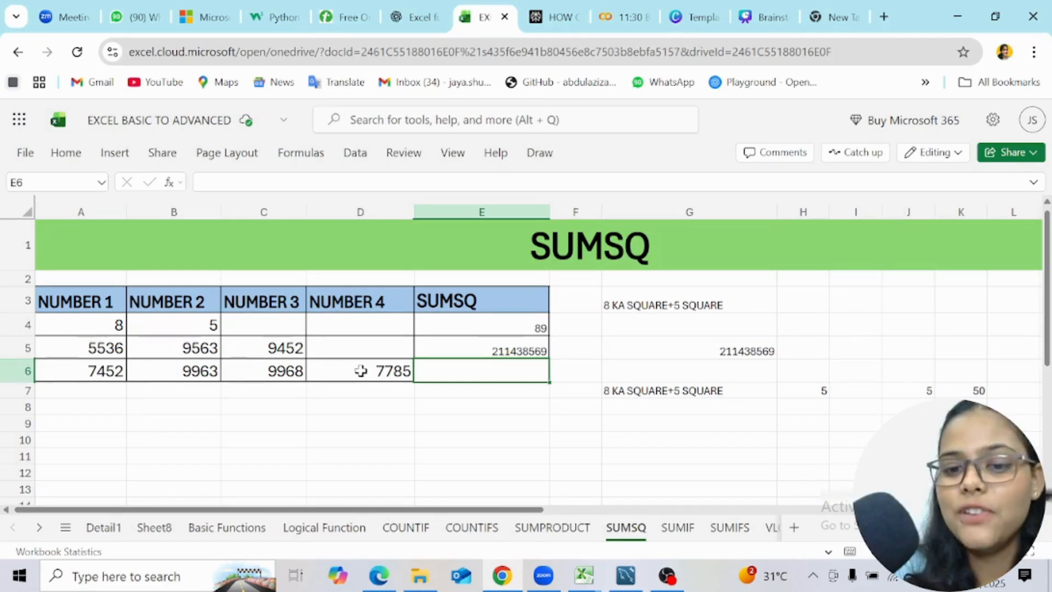
# Switch to the VLOOKUP sheet and look over the employee table's headers from ID to SALARY.
pyautogui.hscroll(1, 649, 531)
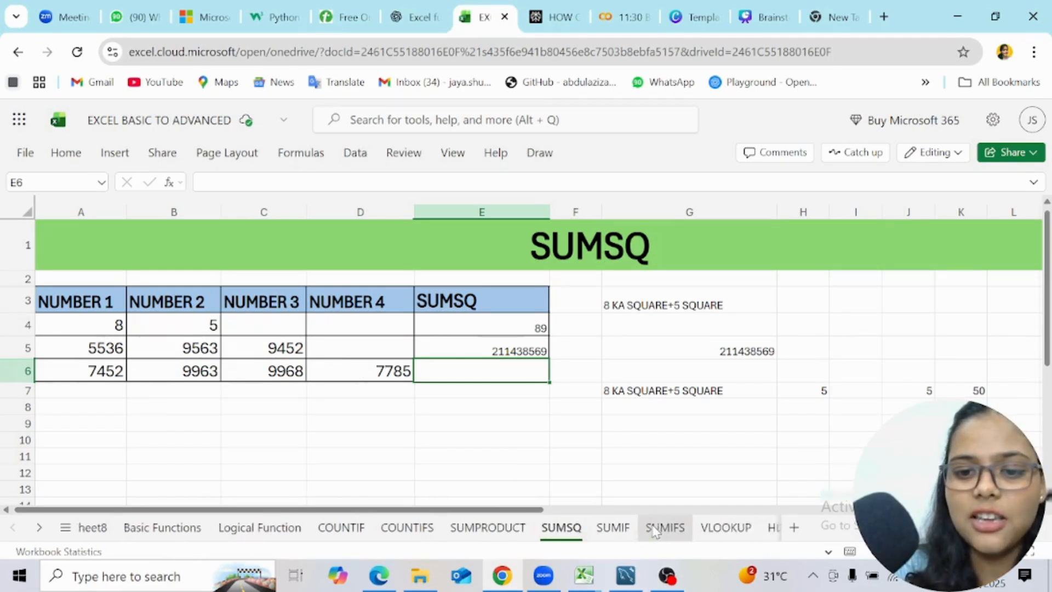
pyautogui.click(723, 532)
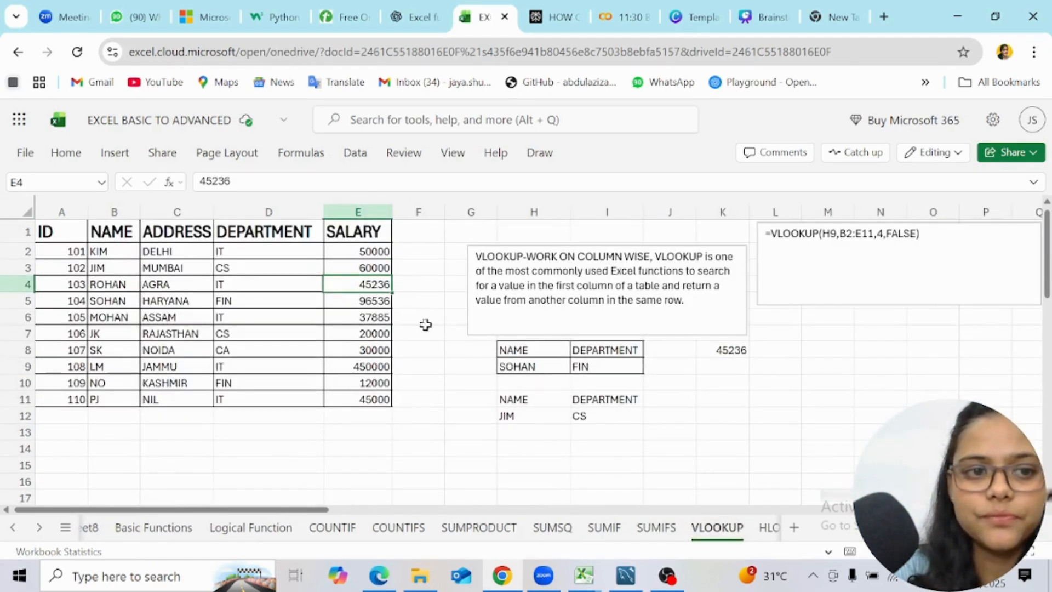
pyautogui.click(46, 234)
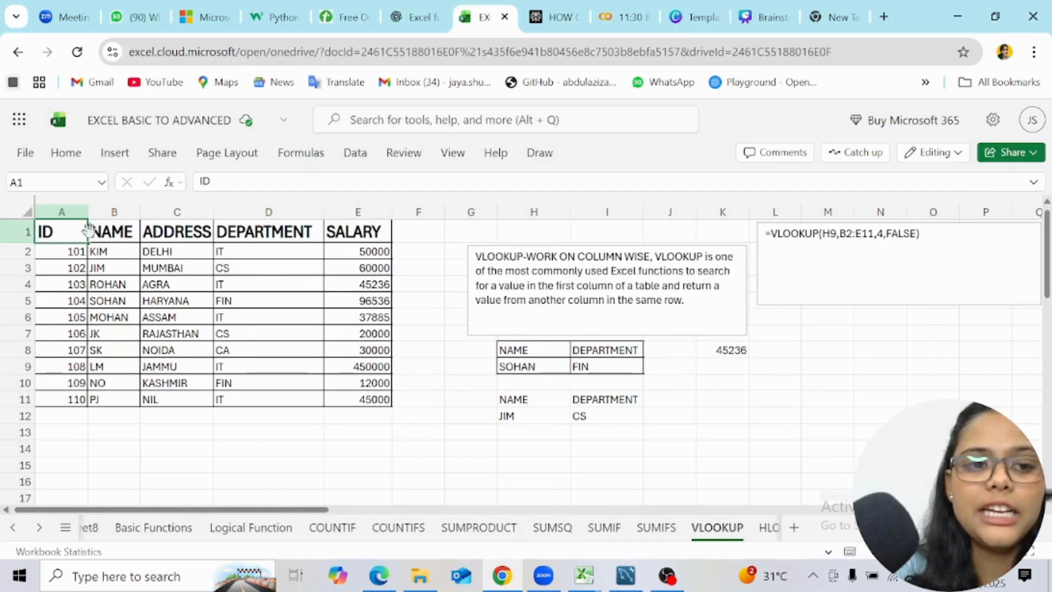
pyautogui.click(106, 229)
pyautogui.click(173, 225)
pyautogui.click(257, 227)
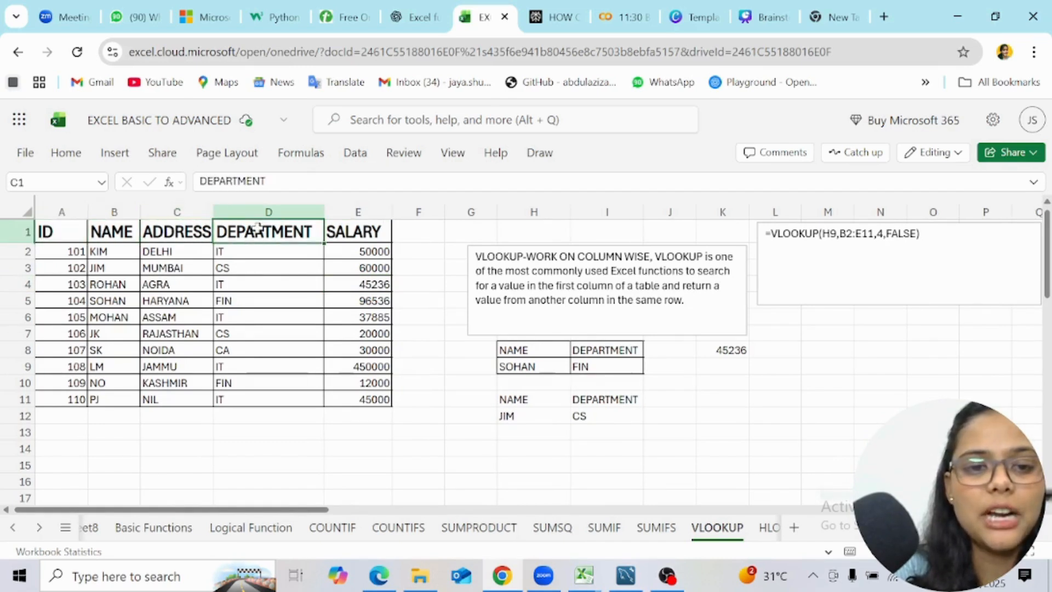
pyautogui.click(368, 232)
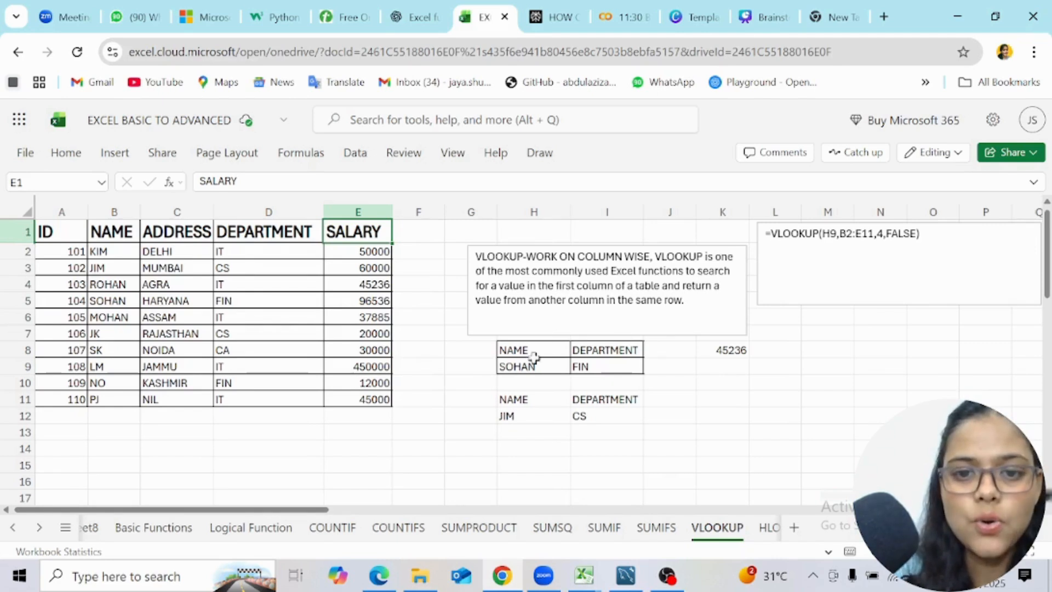
# Clear the existing lookup name and result in H9:I9 and compare the NAME and DEPARTMENT headers with the employee table's.
pyautogui.click(514, 366)
pyautogui.hotkey('shift', 'Right')
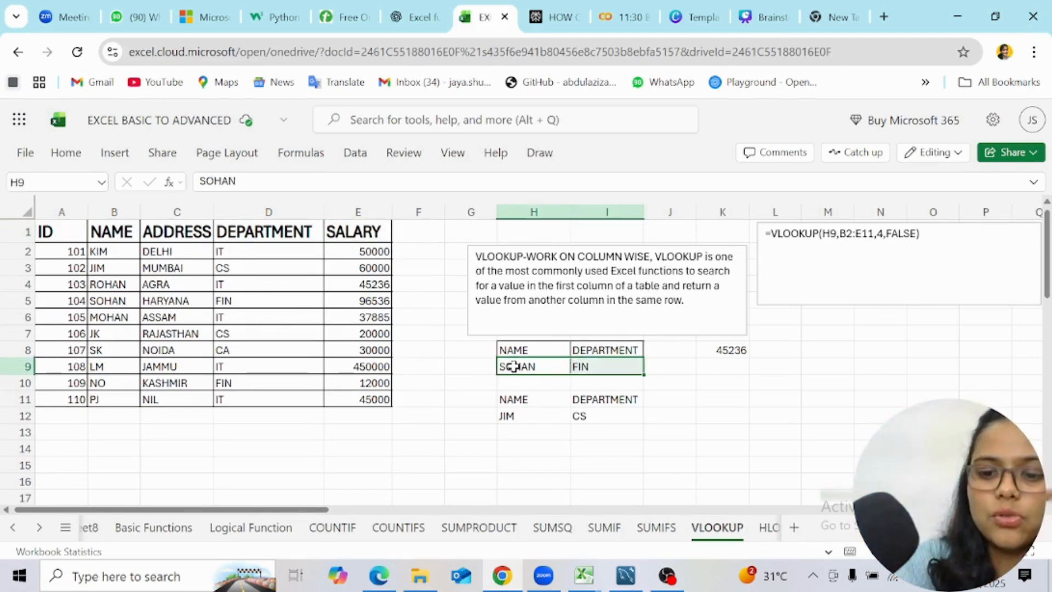
pyautogui.press('Delete')
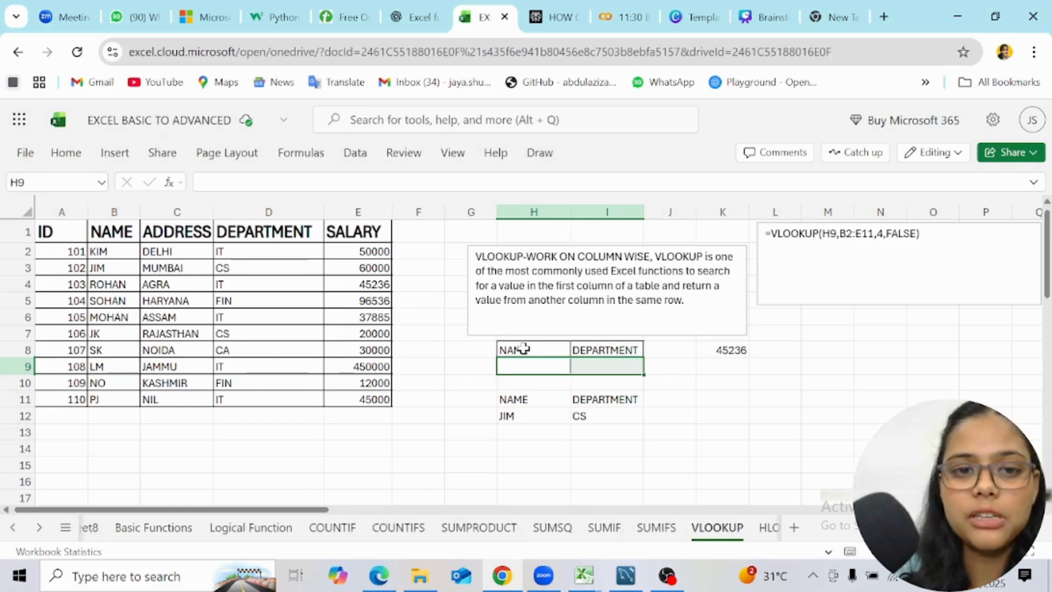
pyautogui.click(521, 350)
pyautogui.click(604, 350)
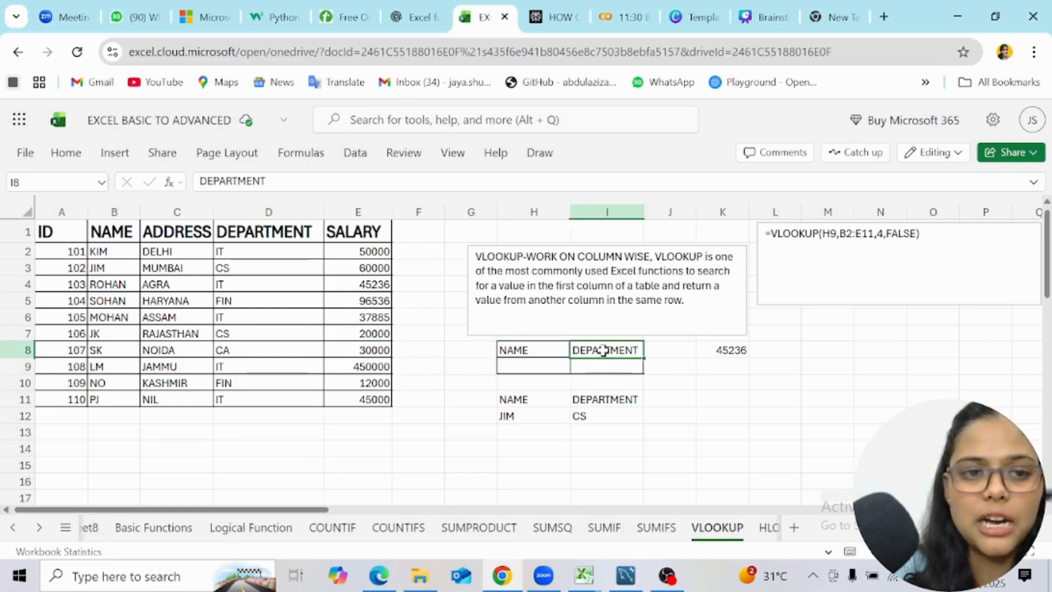
pyautogui.click(103, 235)
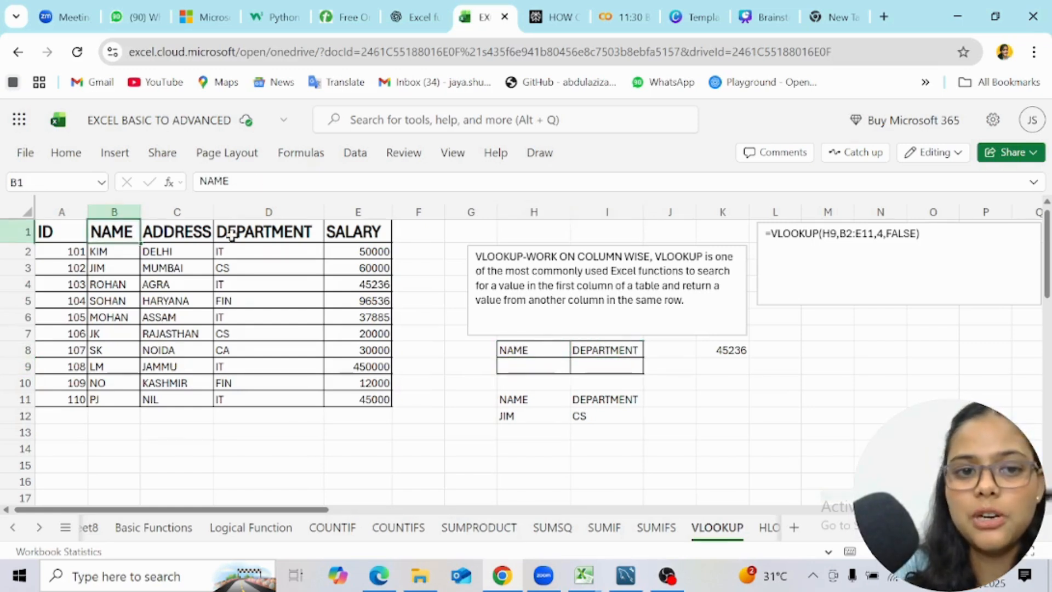
pyautogui.click(249, 236)
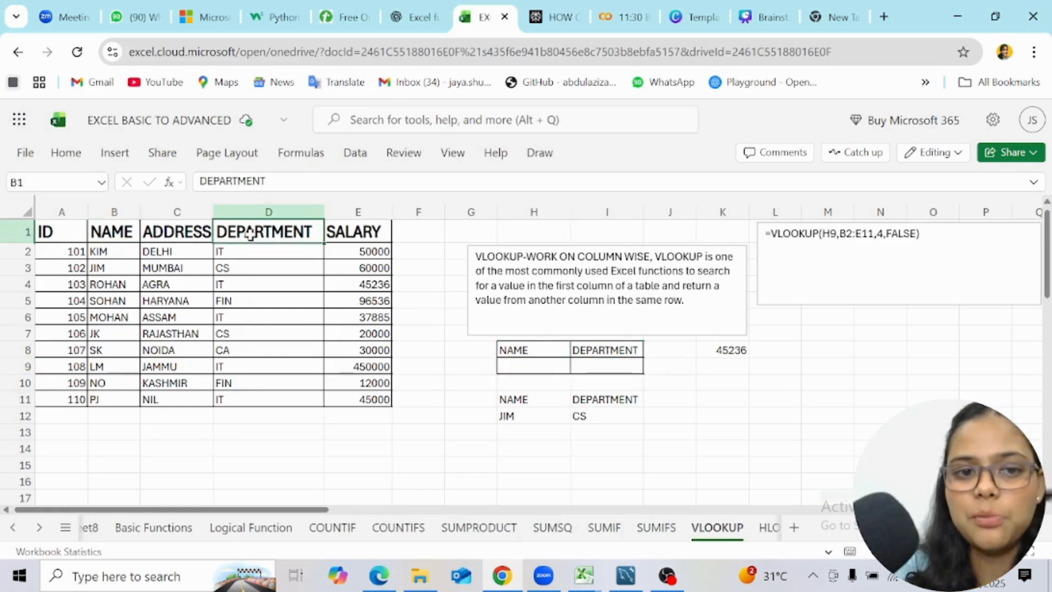
# Start a VLOOKUP formula in I9 under DEPARTMENT with H9 as the lookup value.
pyautogui.click(606, 363)
pyautogui.write('=')
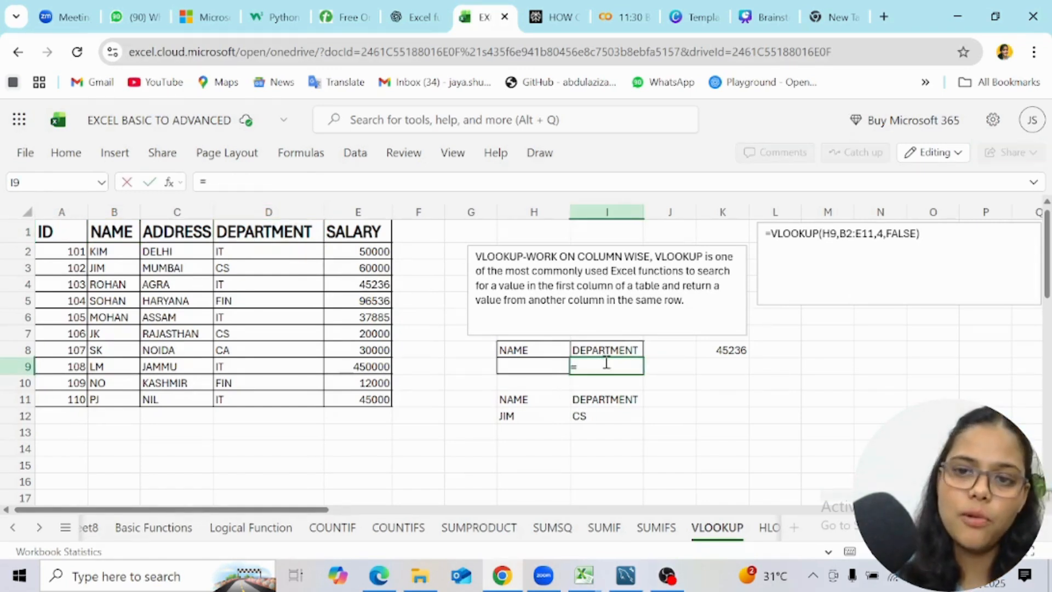
pyautogui.write('V')
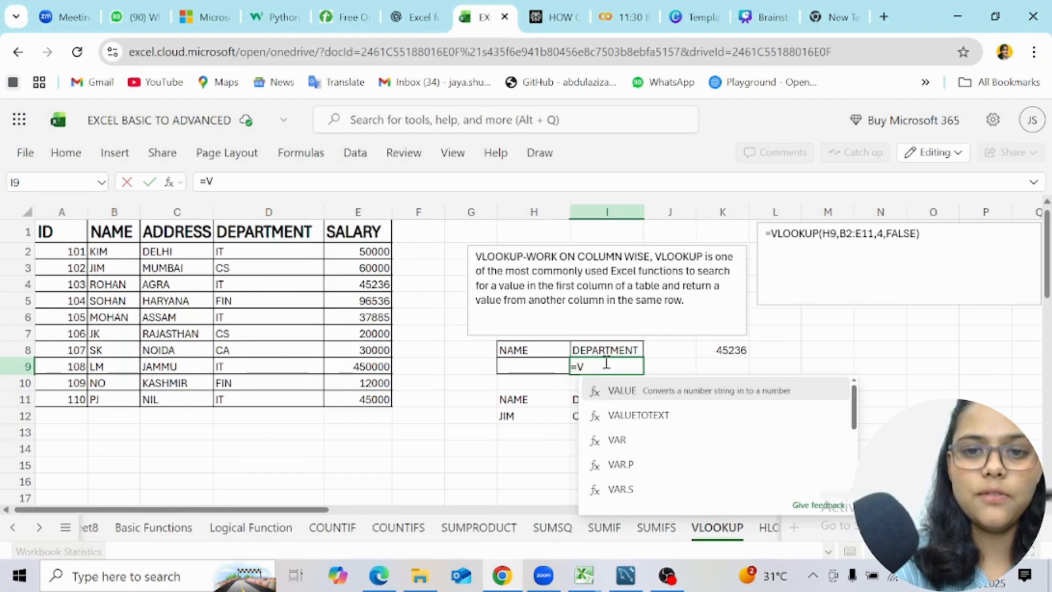
pyautogui.write('LOOKUP(')
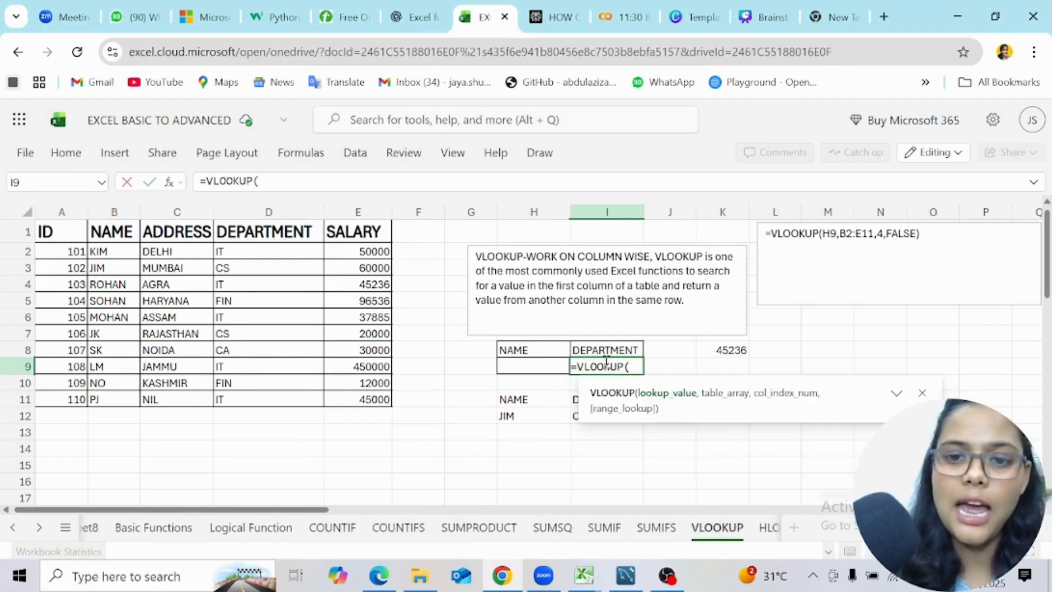
pyautogui.click(525, 365)
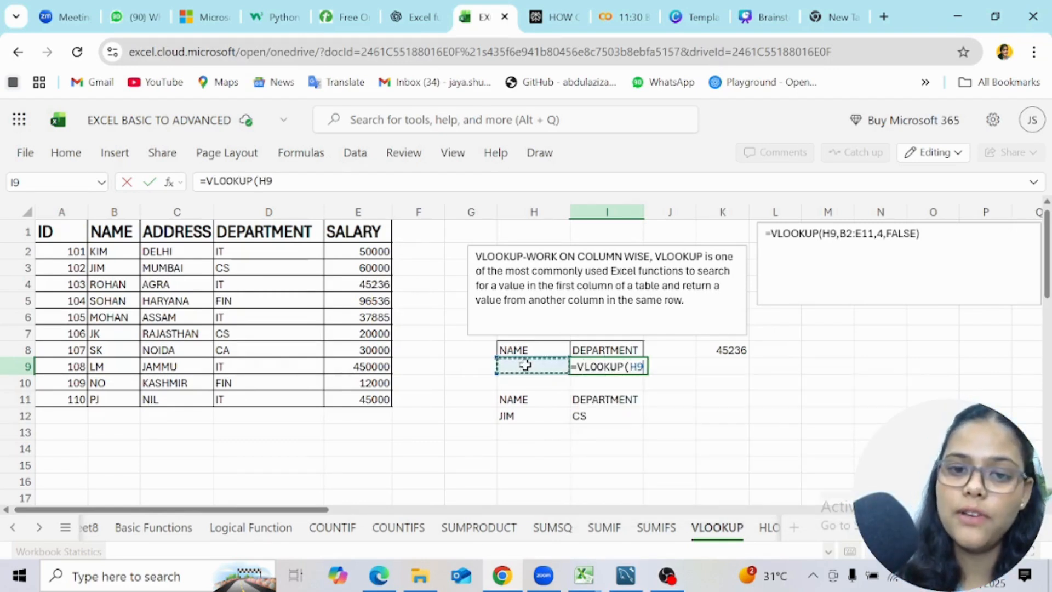
pyautogui.write(',')
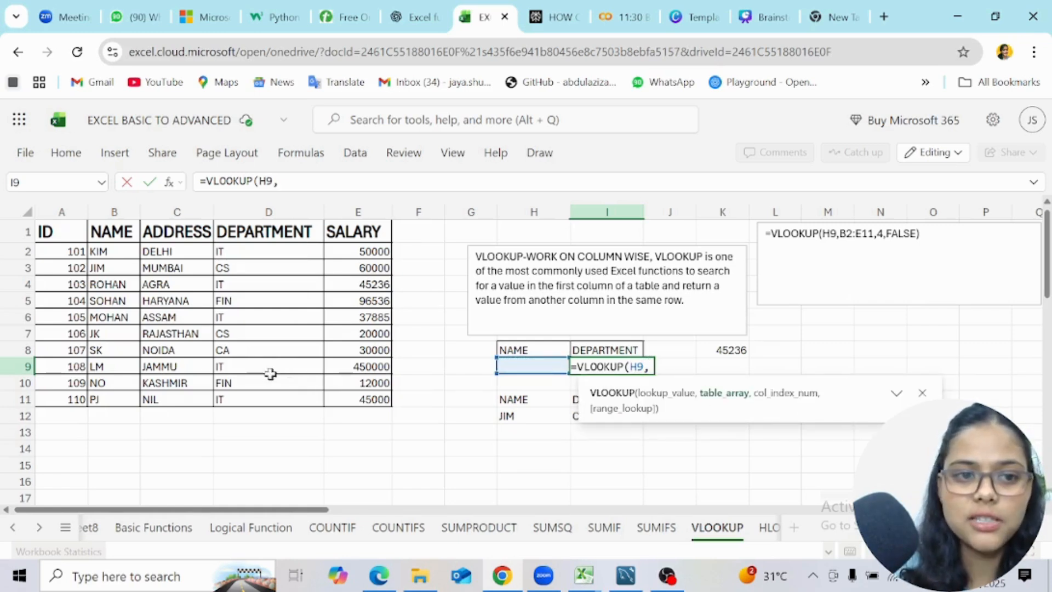
# Set the VLOOKUP table array to B2:E11, starting at the NAME column and covering all employee rows.
pyautogui.click(51, 251)
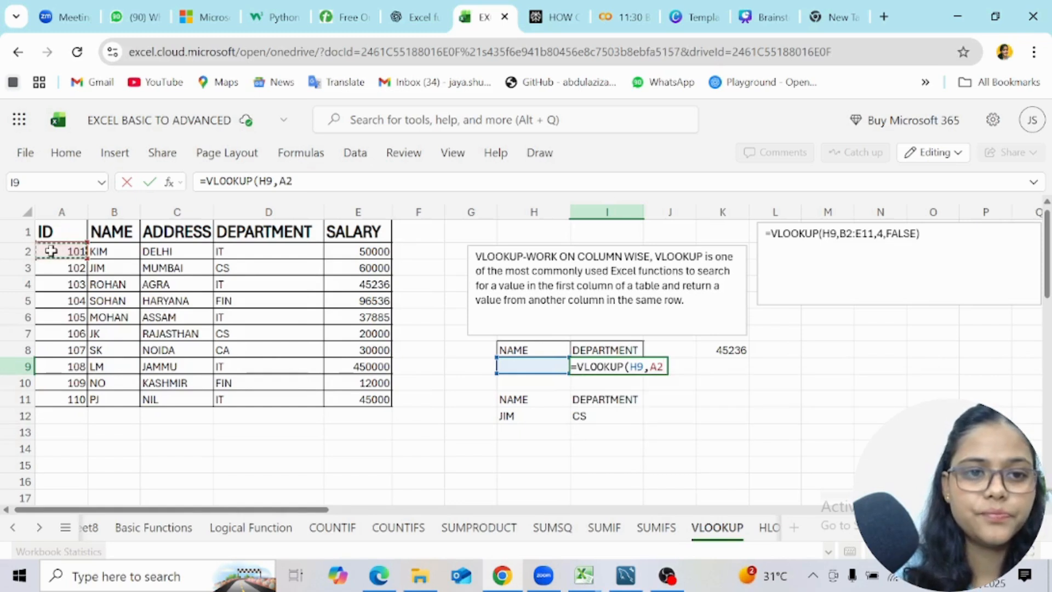
pyautogui.click(112, 251)
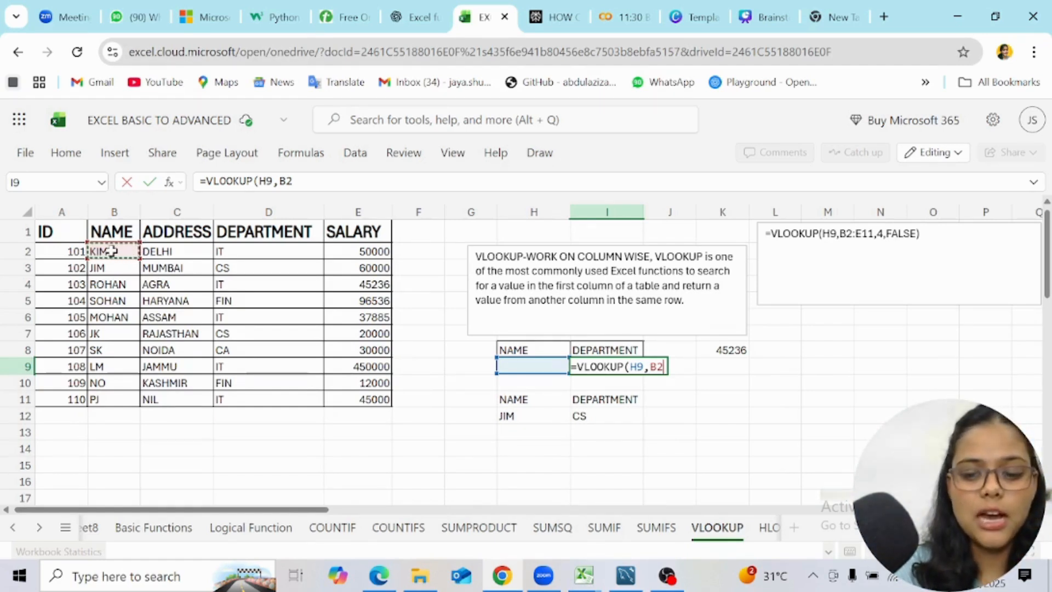
pyautogui.hotkey('shift', 'Right')
pyautogui.hotkey('shift', 'Right')
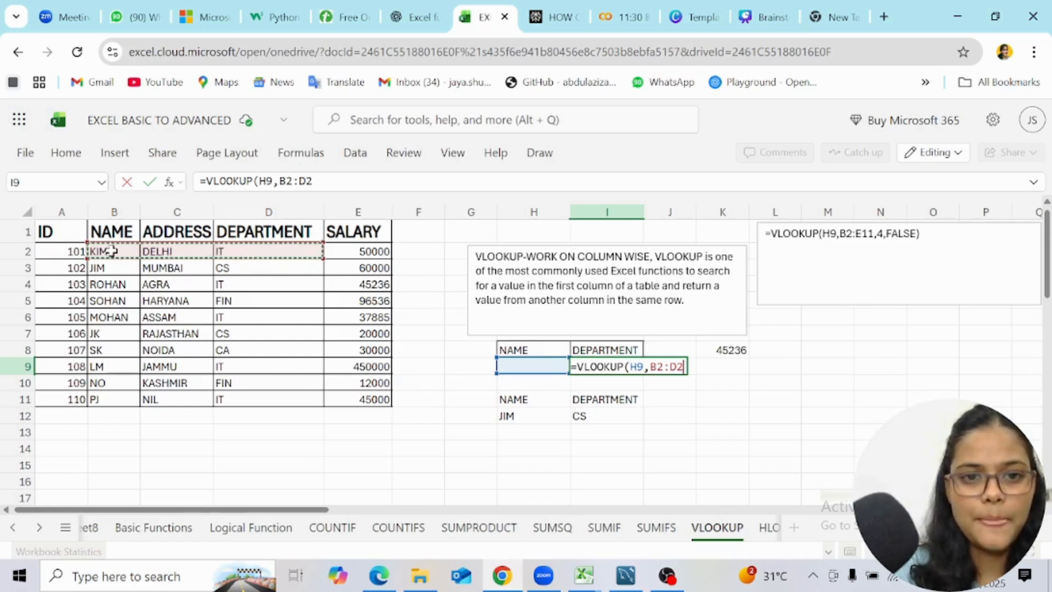
pyautogui.hotkey('shift', 'Right')
pyautogui.hotkey('shift', 'Down')
pyautogui.hotkey('shift', 'Down')
pyautogui.hotkey('shift', 'Down')
pyautogui.hotkey('shift', 'Down')
pyautogui.hotkey('shift', 'Down')
pyautogui.hotkey('shift', 'Down')
pyautogui.hotkey('shift', 'Down')
pyautogui.hotkey('shift', 'Down')
pyautogui.hotkey('shift', 'Down')
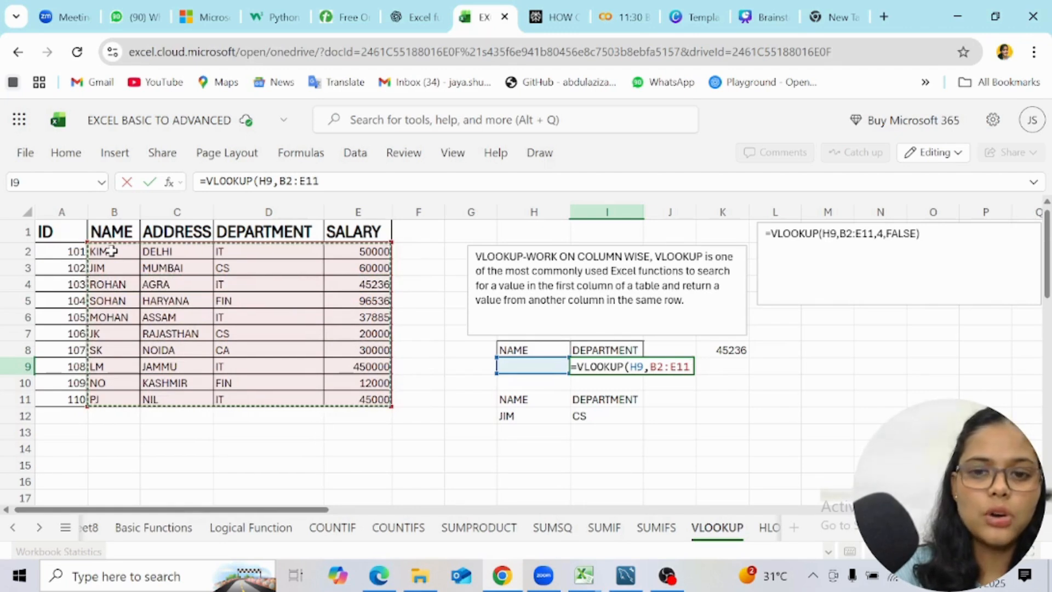
pyautogui.write(',')
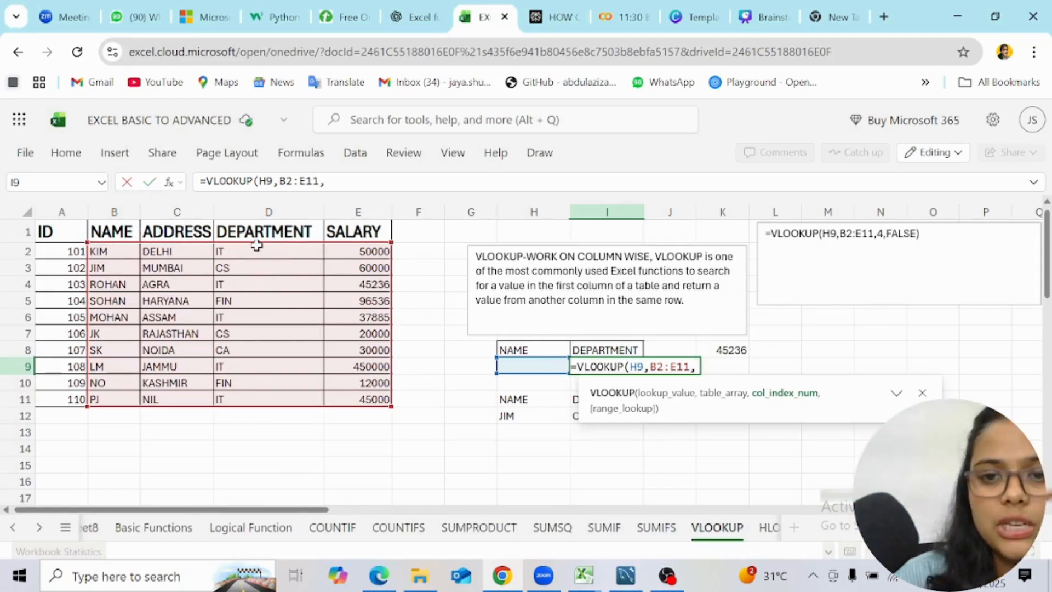
# Complete the I9 VLOOKUP formula with column index 3 and 0 for an exact match.
pyautogui.write('3')
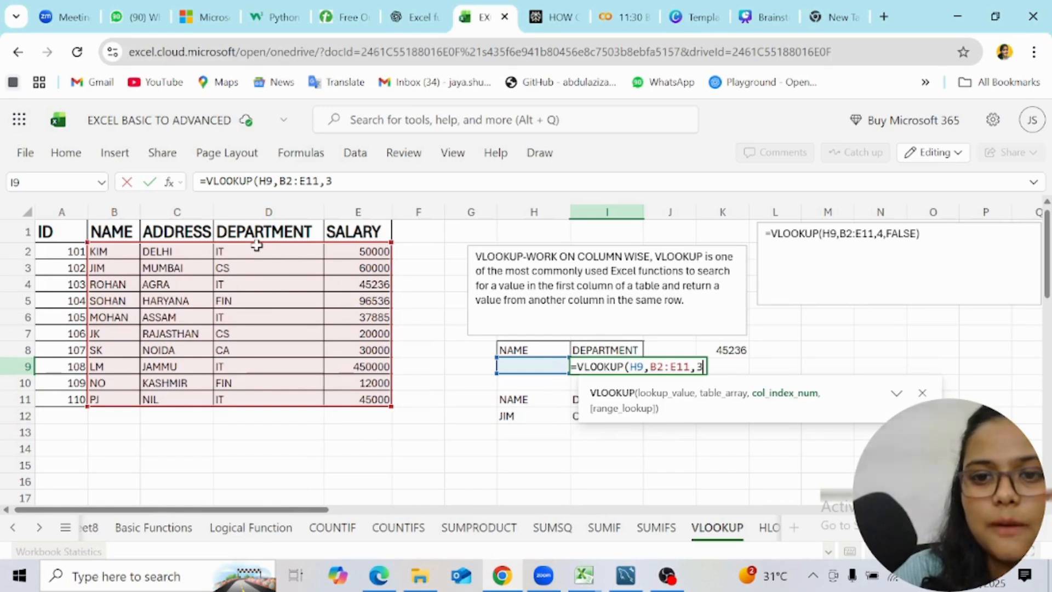
pyautogui.write(',')
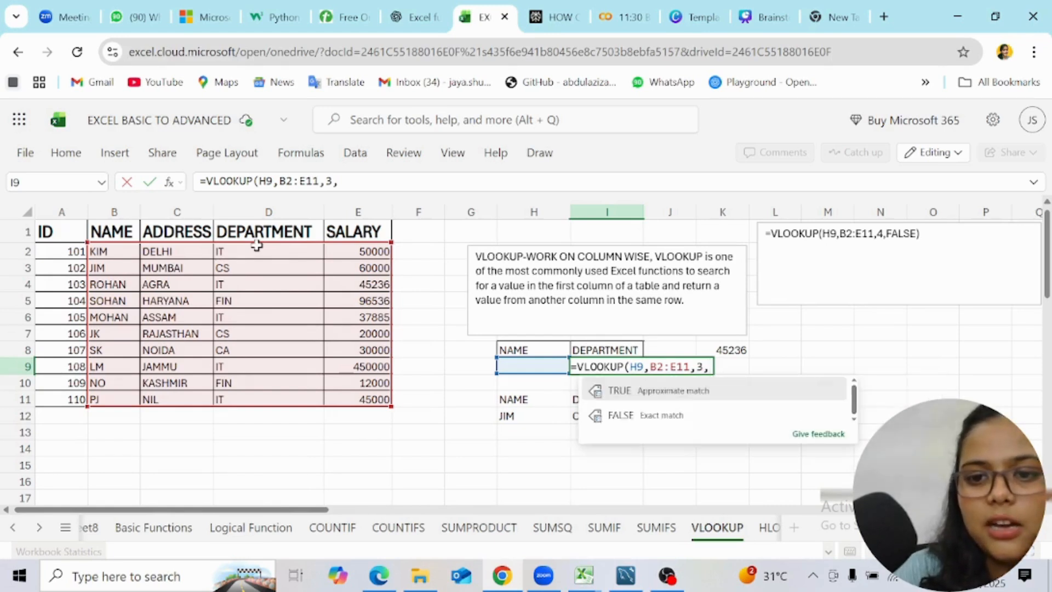
pyautogui.write('0)')
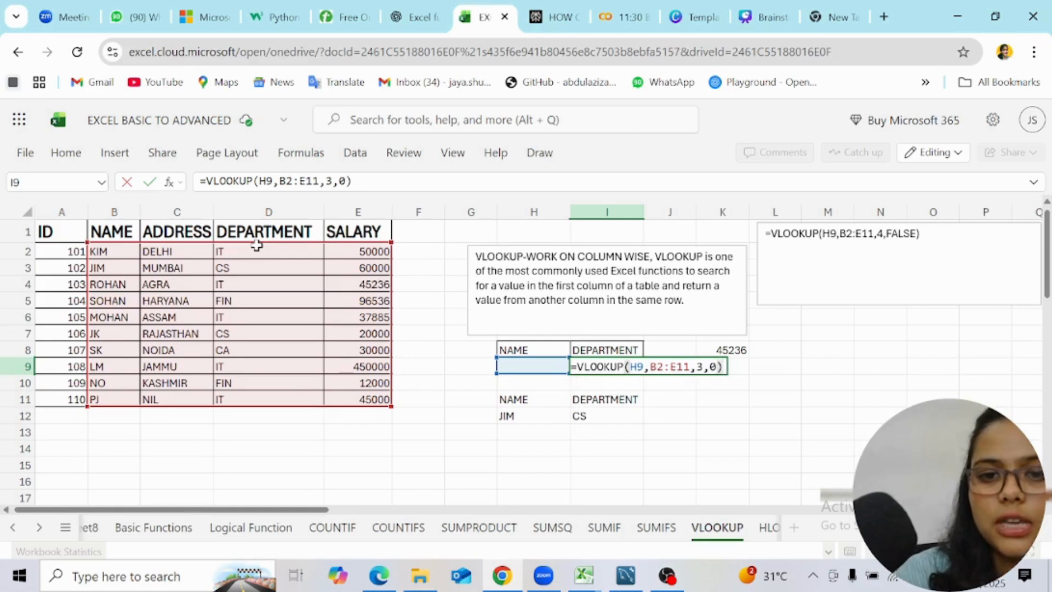
pyautogui.press('Return')
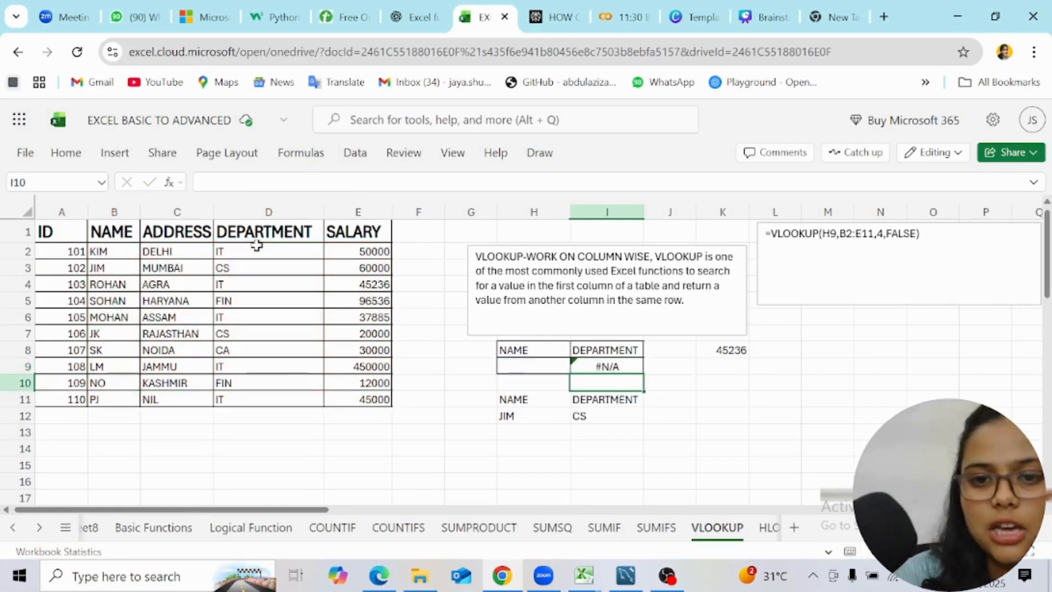
# Enter the name of the employee with ID 103 as the lookup name in H9.
pyautogui.doubleClick(532, 366)
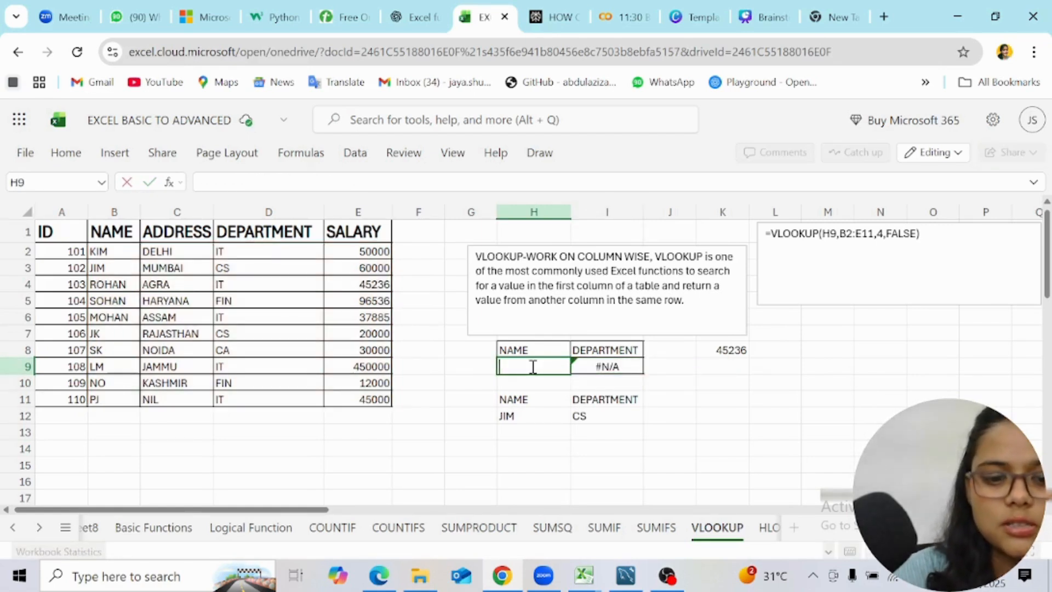
pyautogui.write('ROHAN')
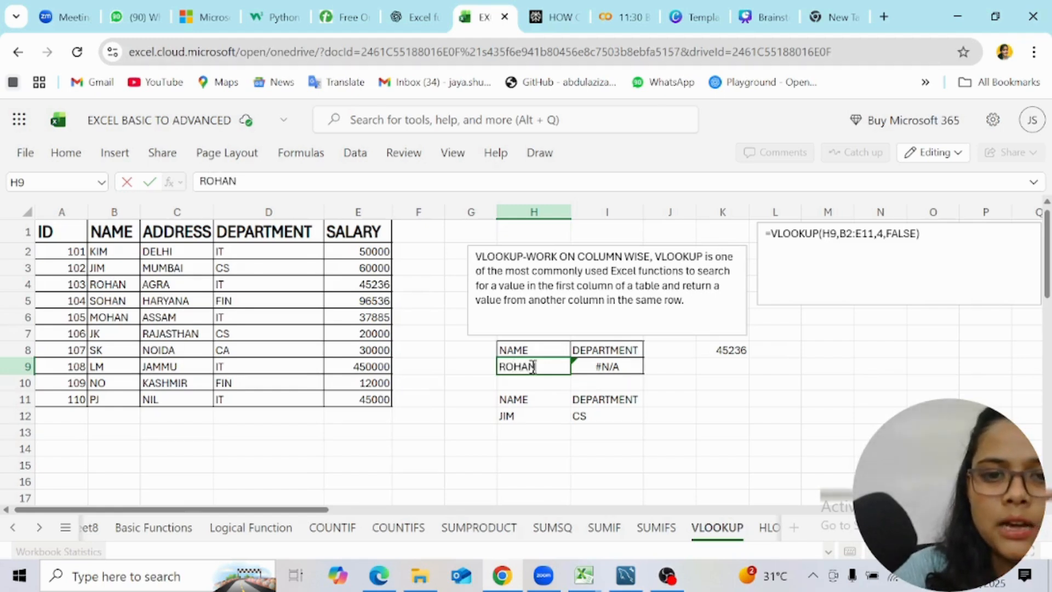
pyautogui.press('Return')
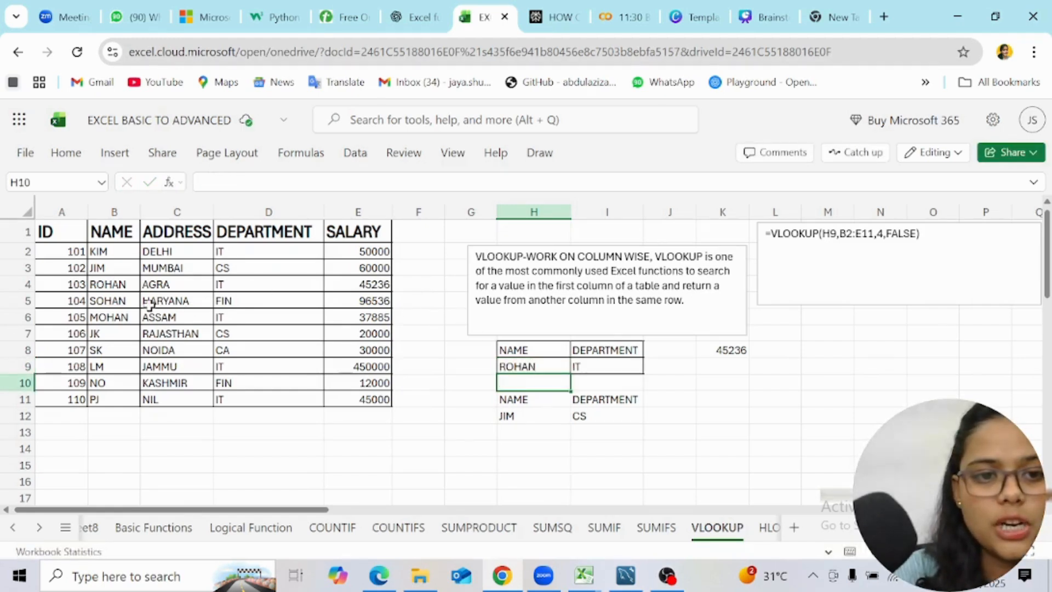
# Compare the looked-up department in I9 with that employee's row in the table and check the formula.
pyautogui.click(104, 300)
pyautogui.click(120, 283)
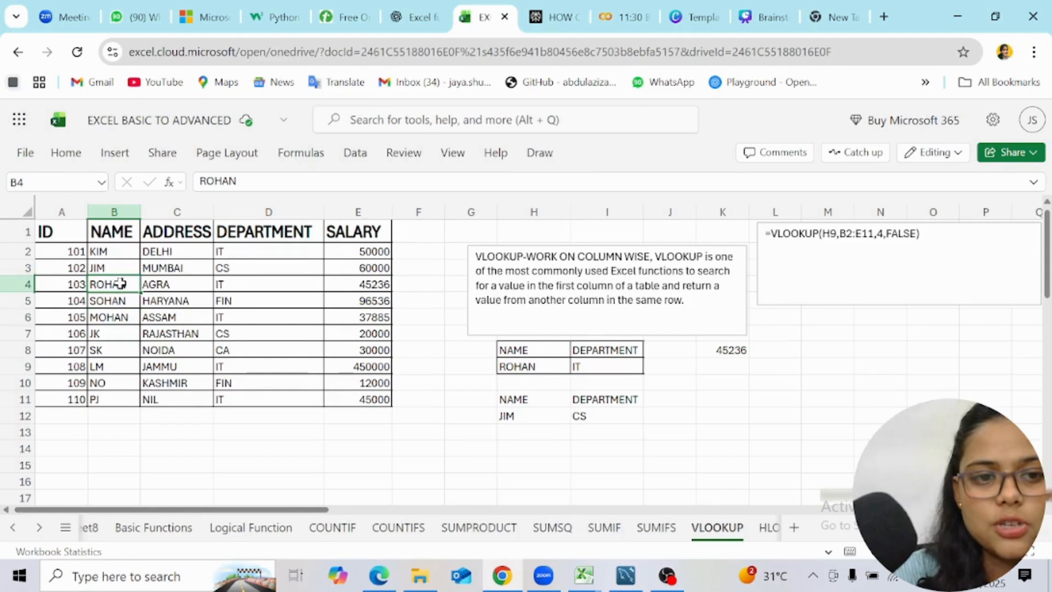
pyautogui.click(241, 281)
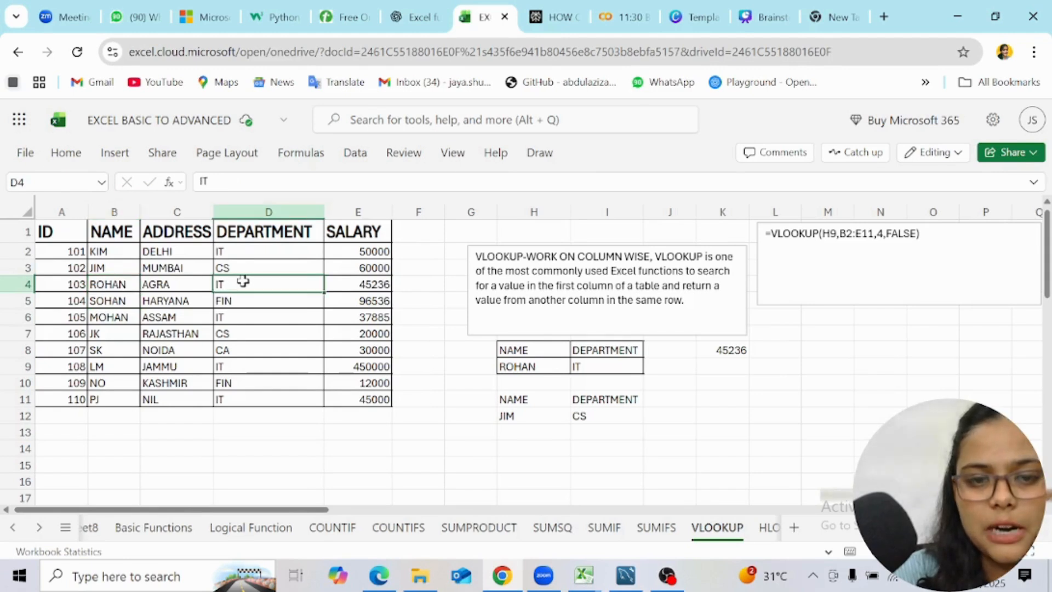
pyautogui.click(613, 371)
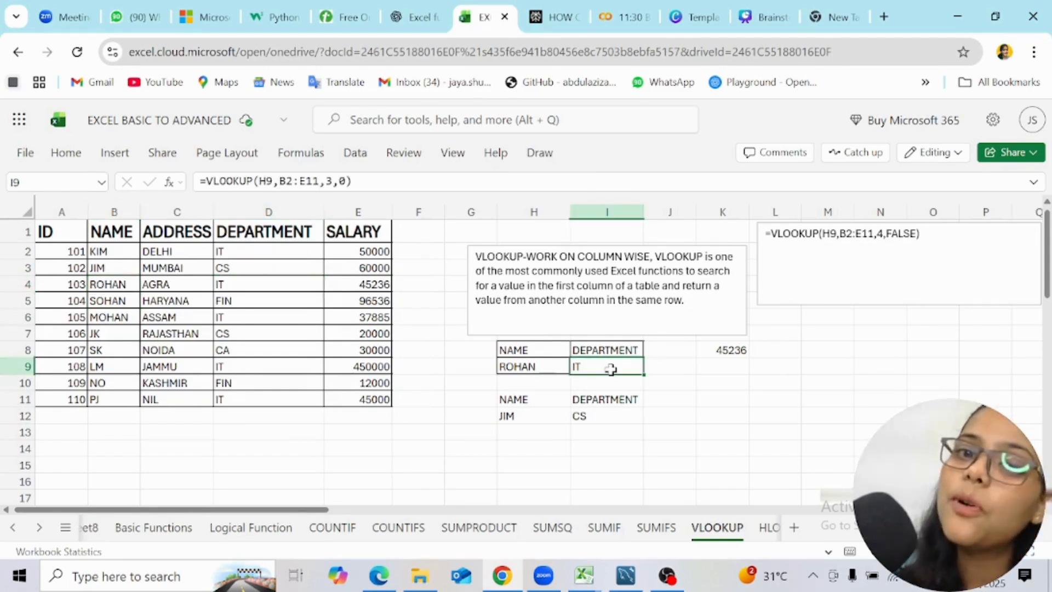